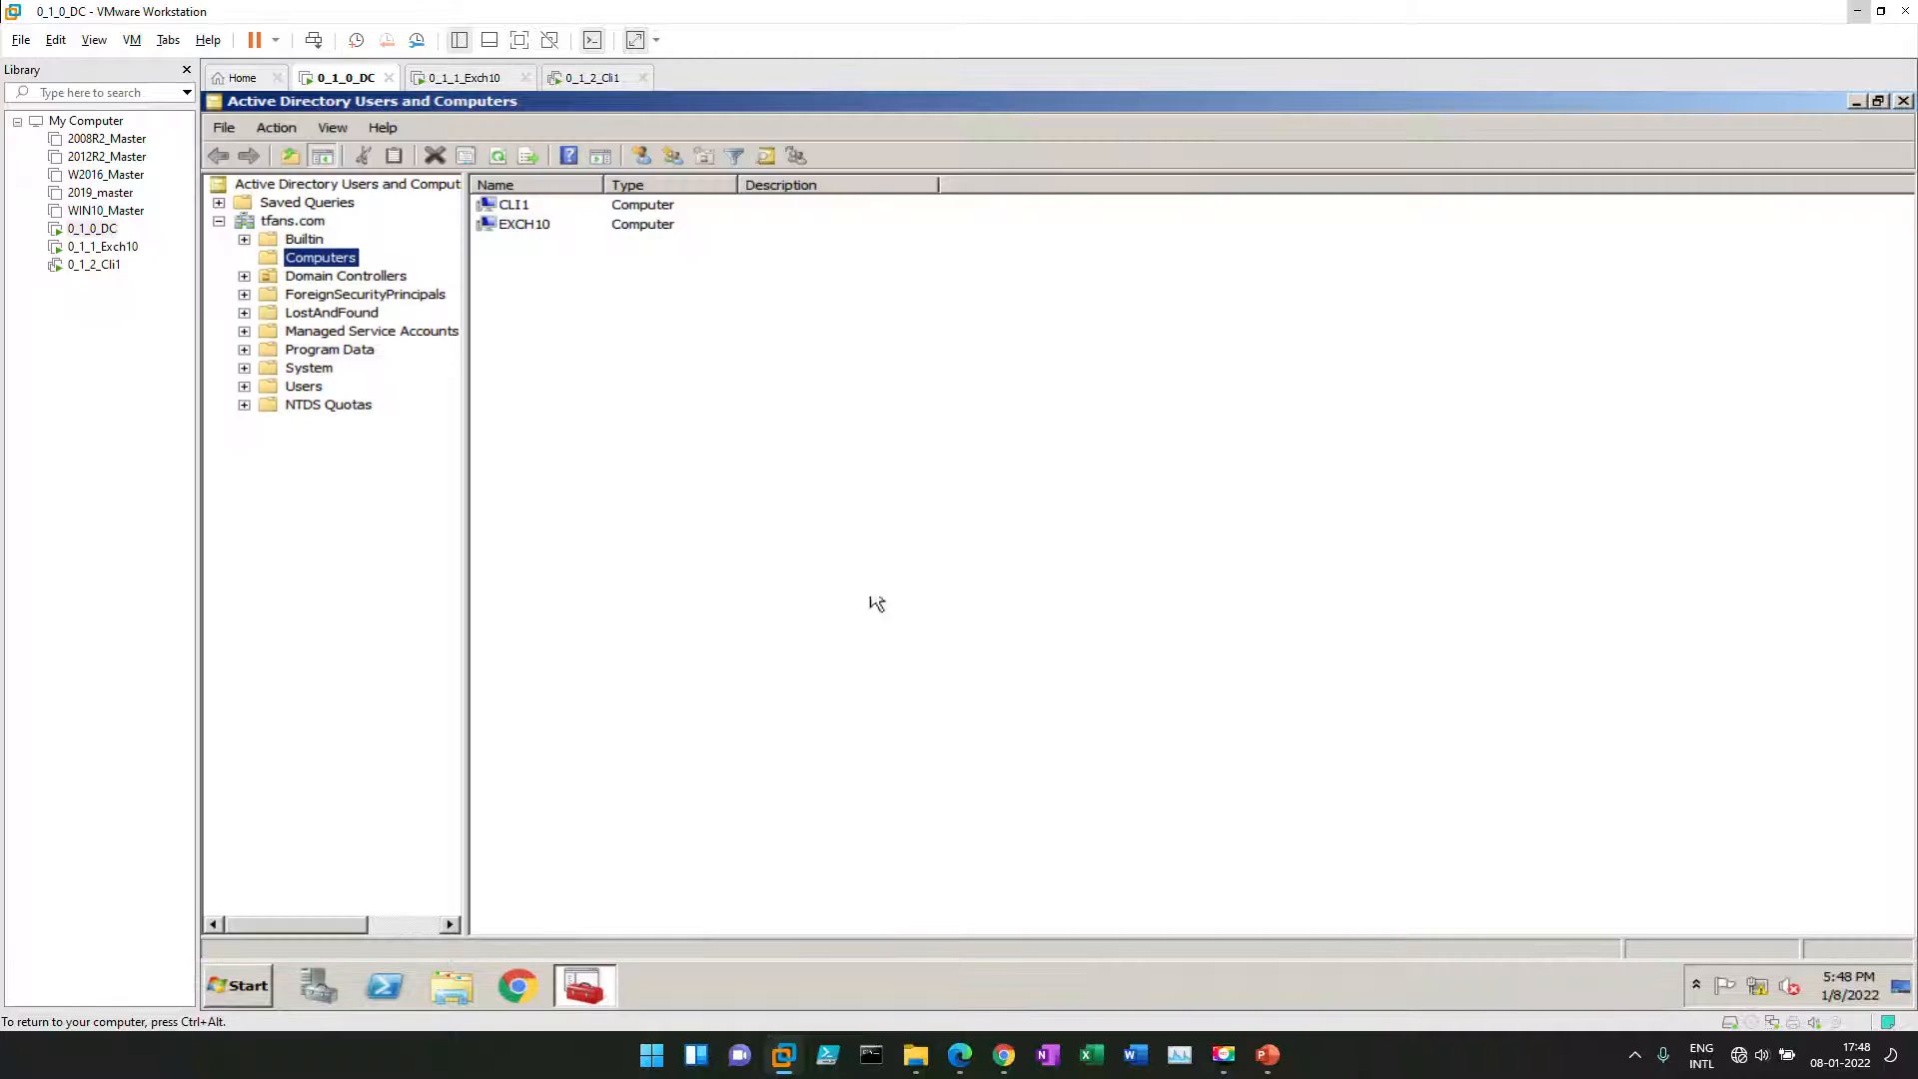
Step: Check the current domain functional level of tfans.com, and close the dialog without changing it
{"action": "left_click", "coordinate": [311, 185]}
{"action": "right_click", "coordinate": [311, 187]}
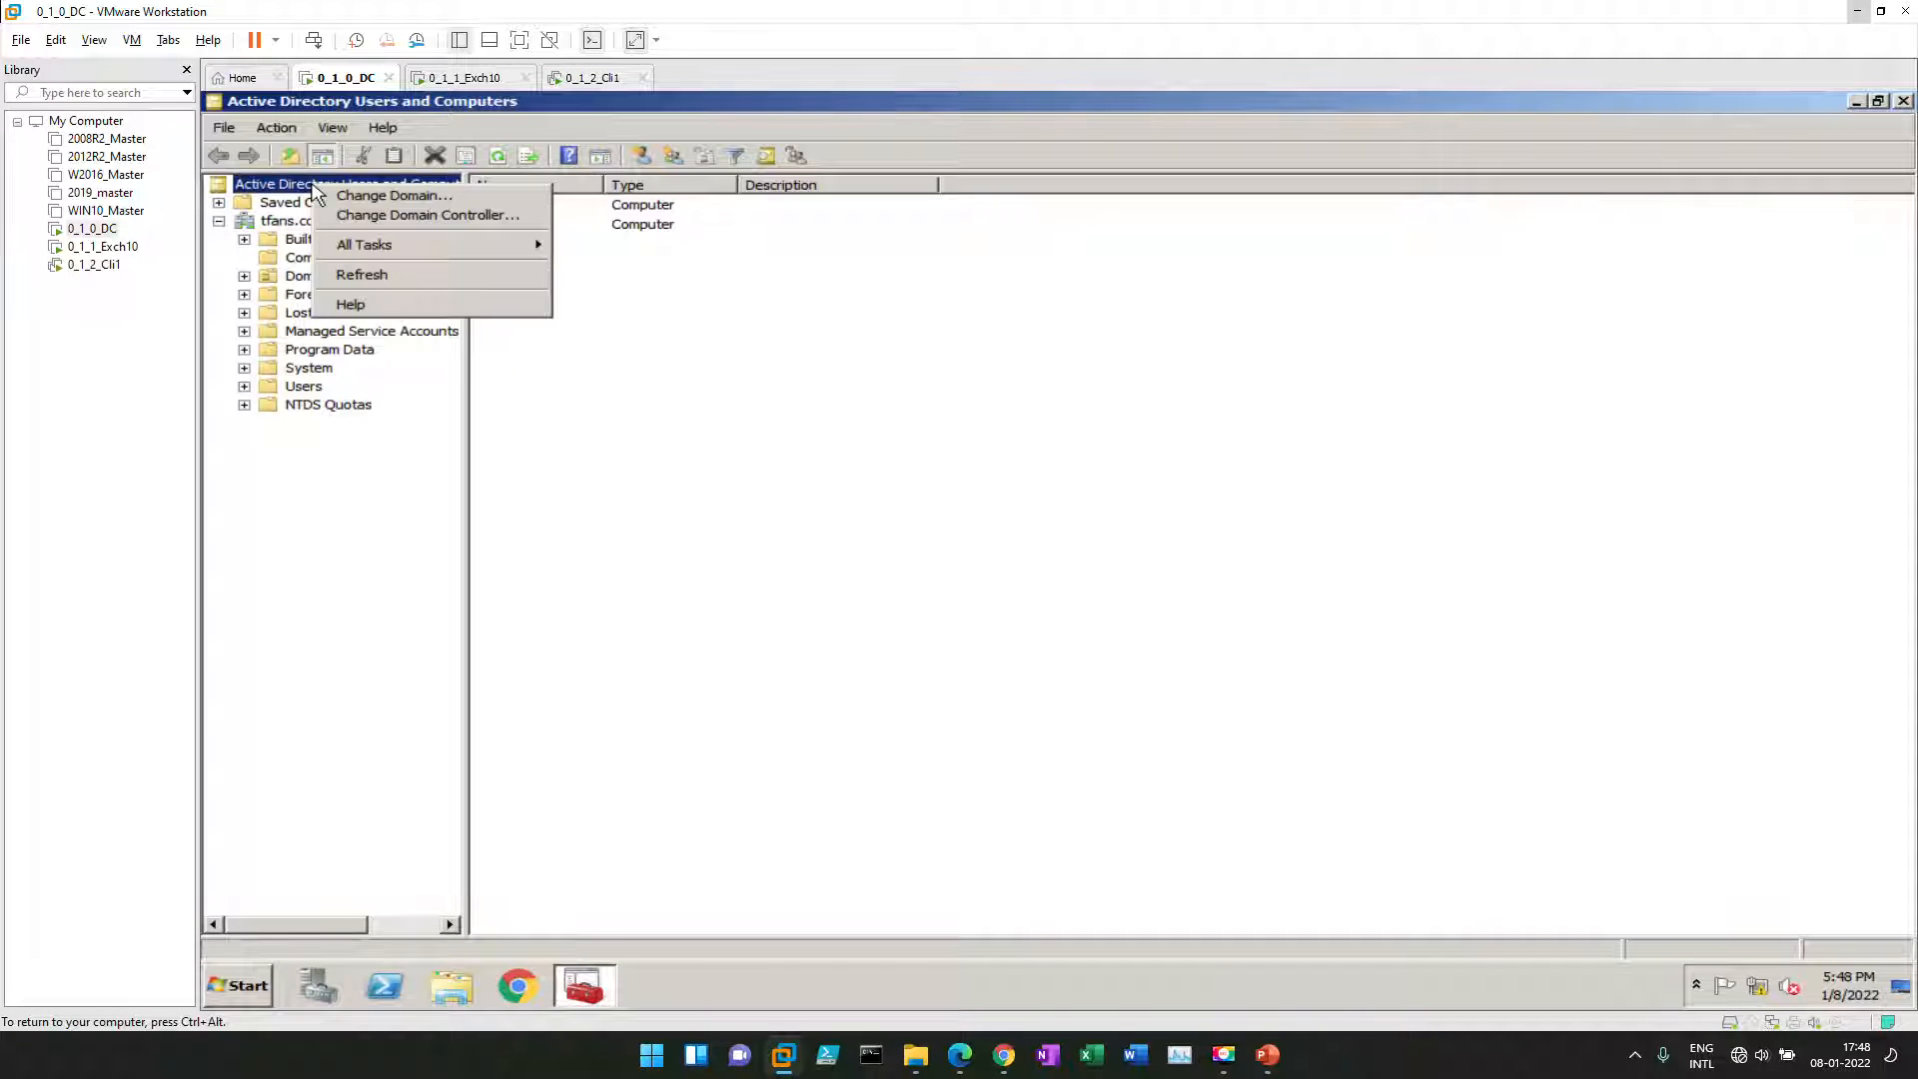
{"action": "left_click", "coordinate": [315, 590]}
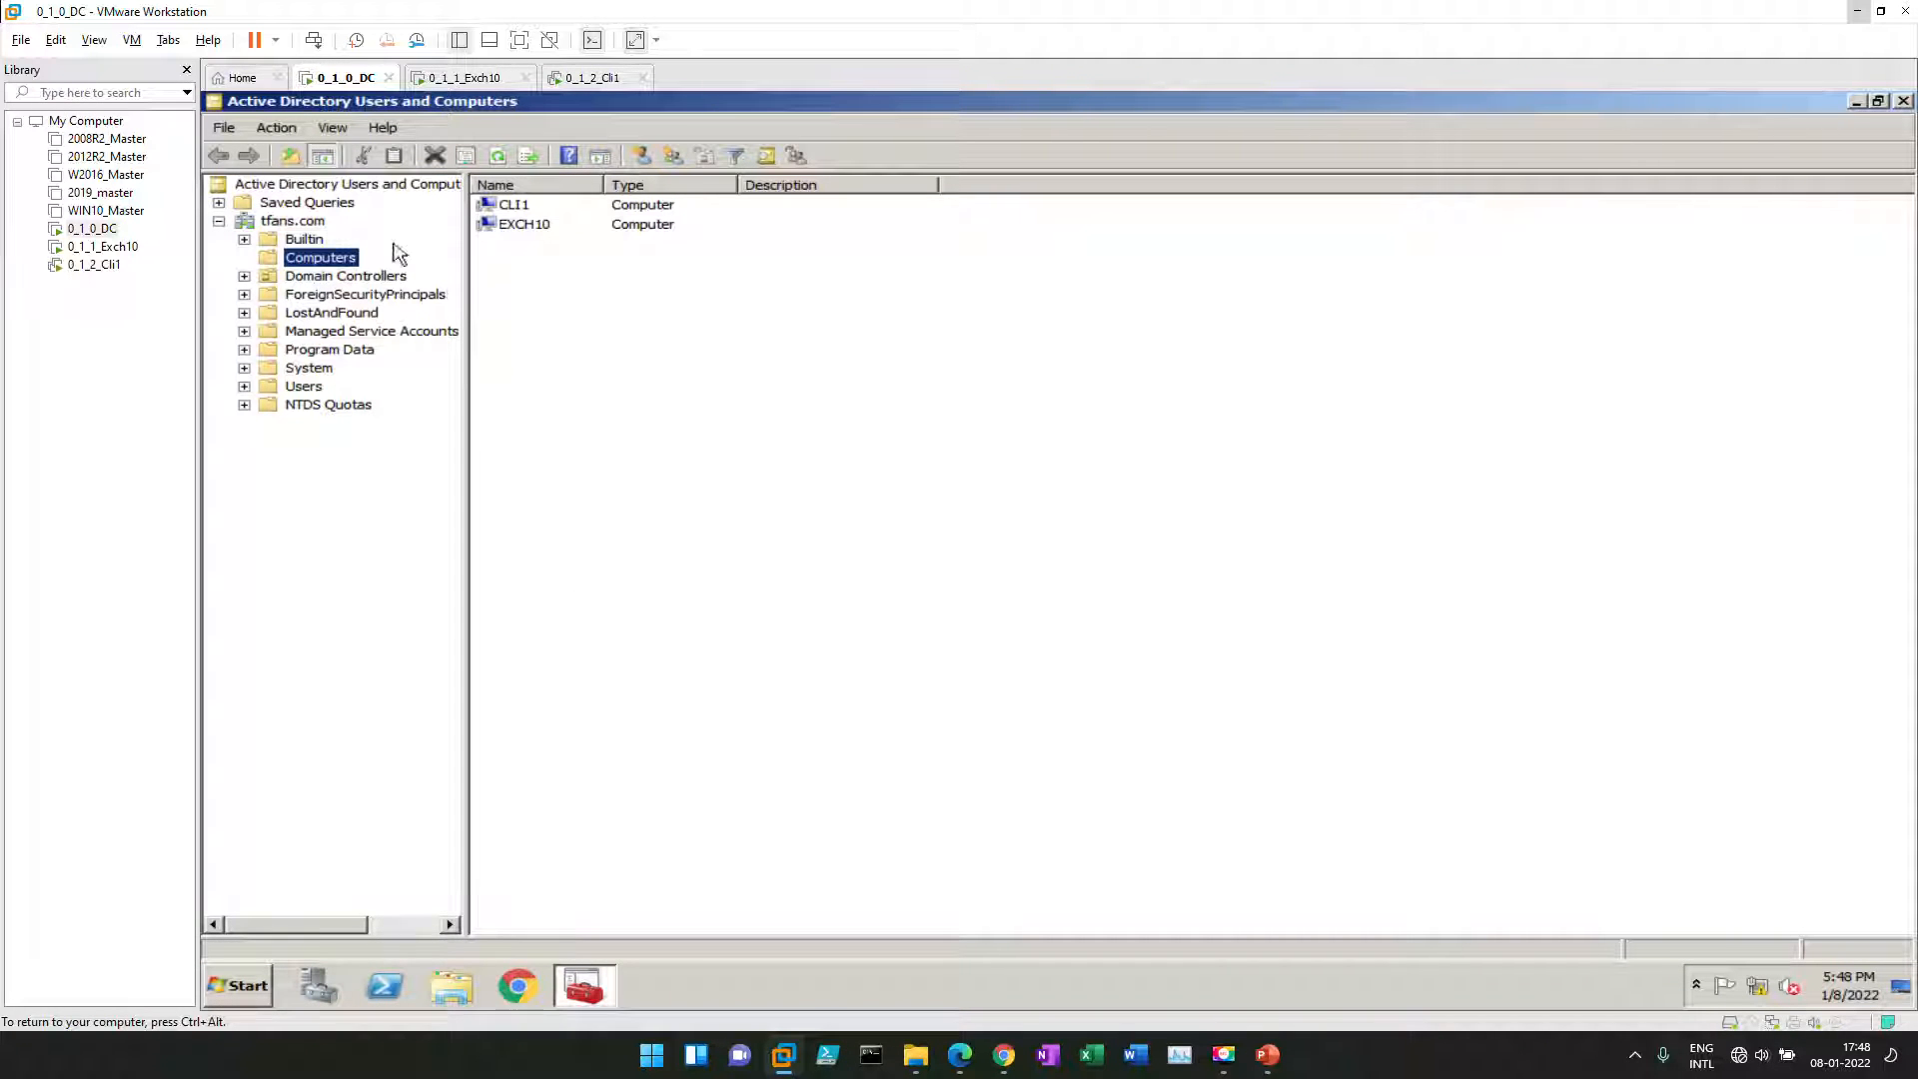
{"action": "right_click", "coordinate": [303, 224]}
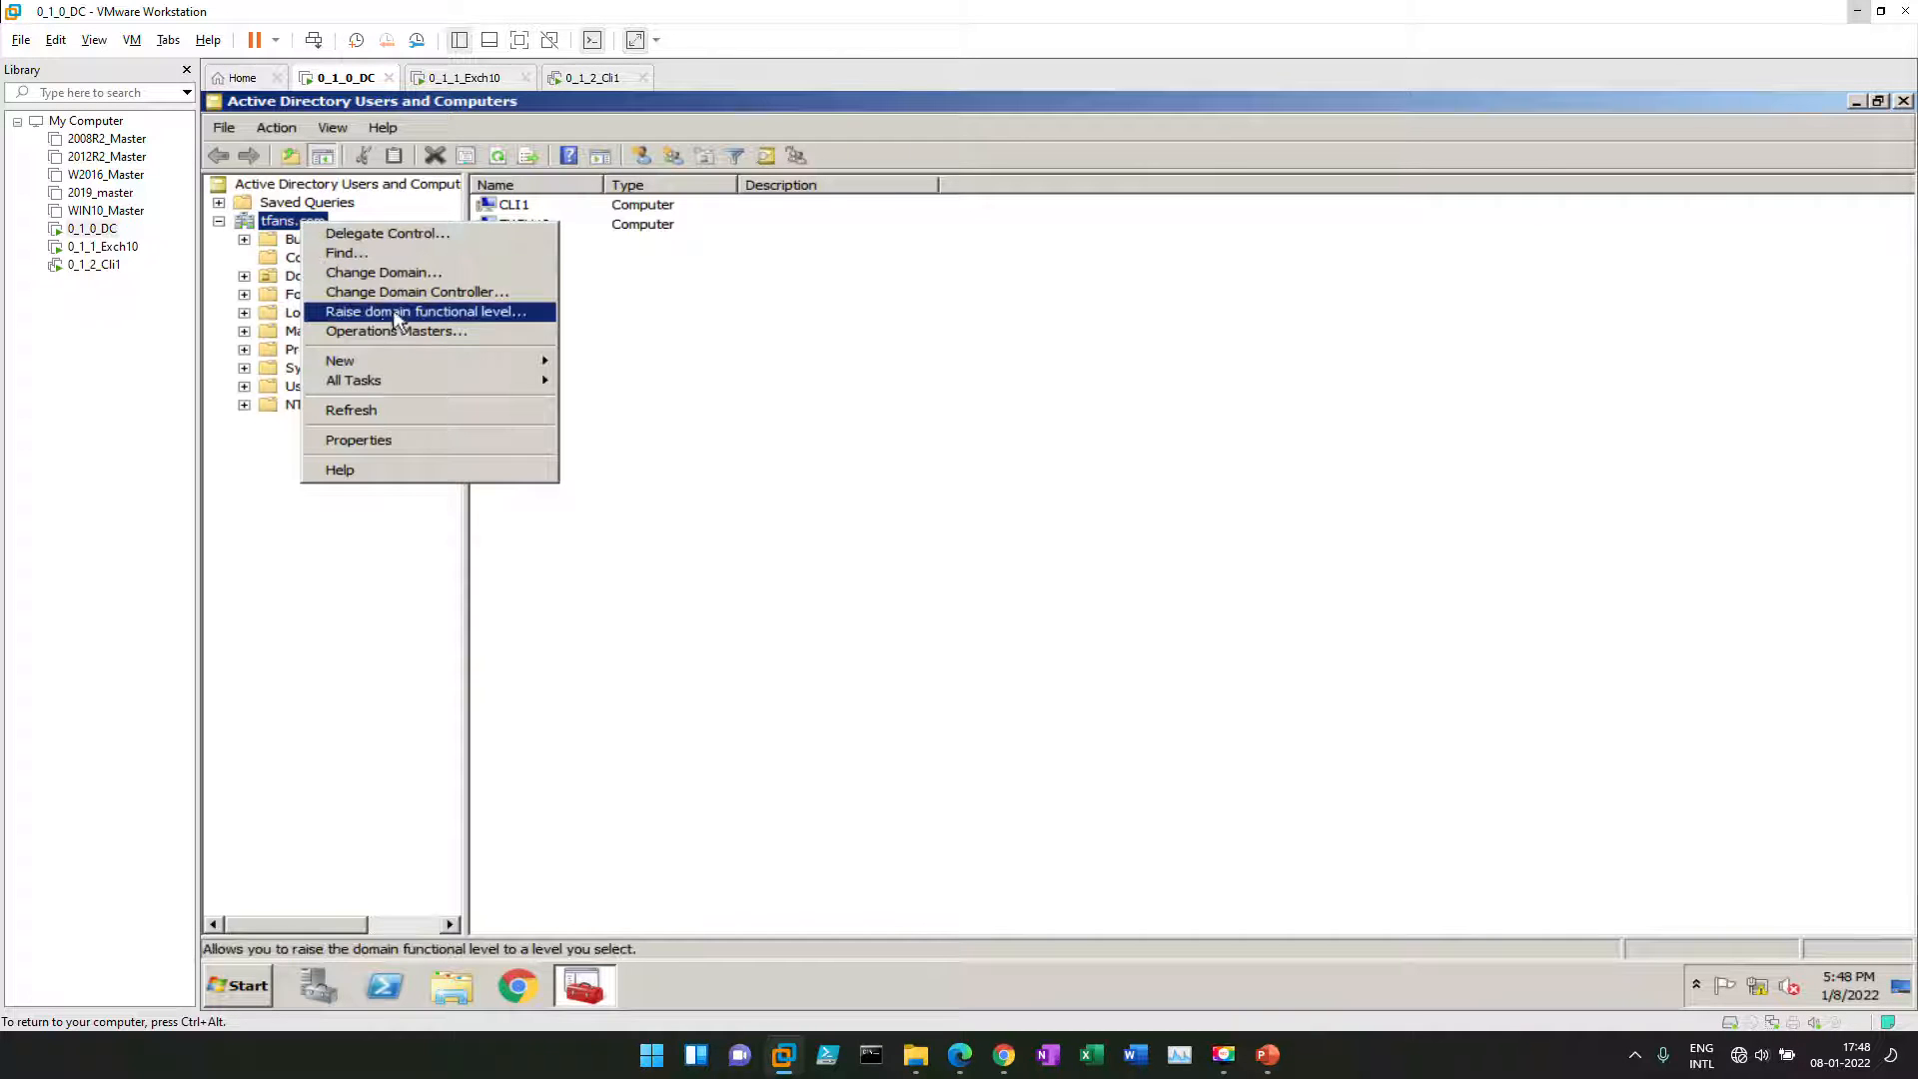
{"action": "left_click", "coordinate": [395, 311]}
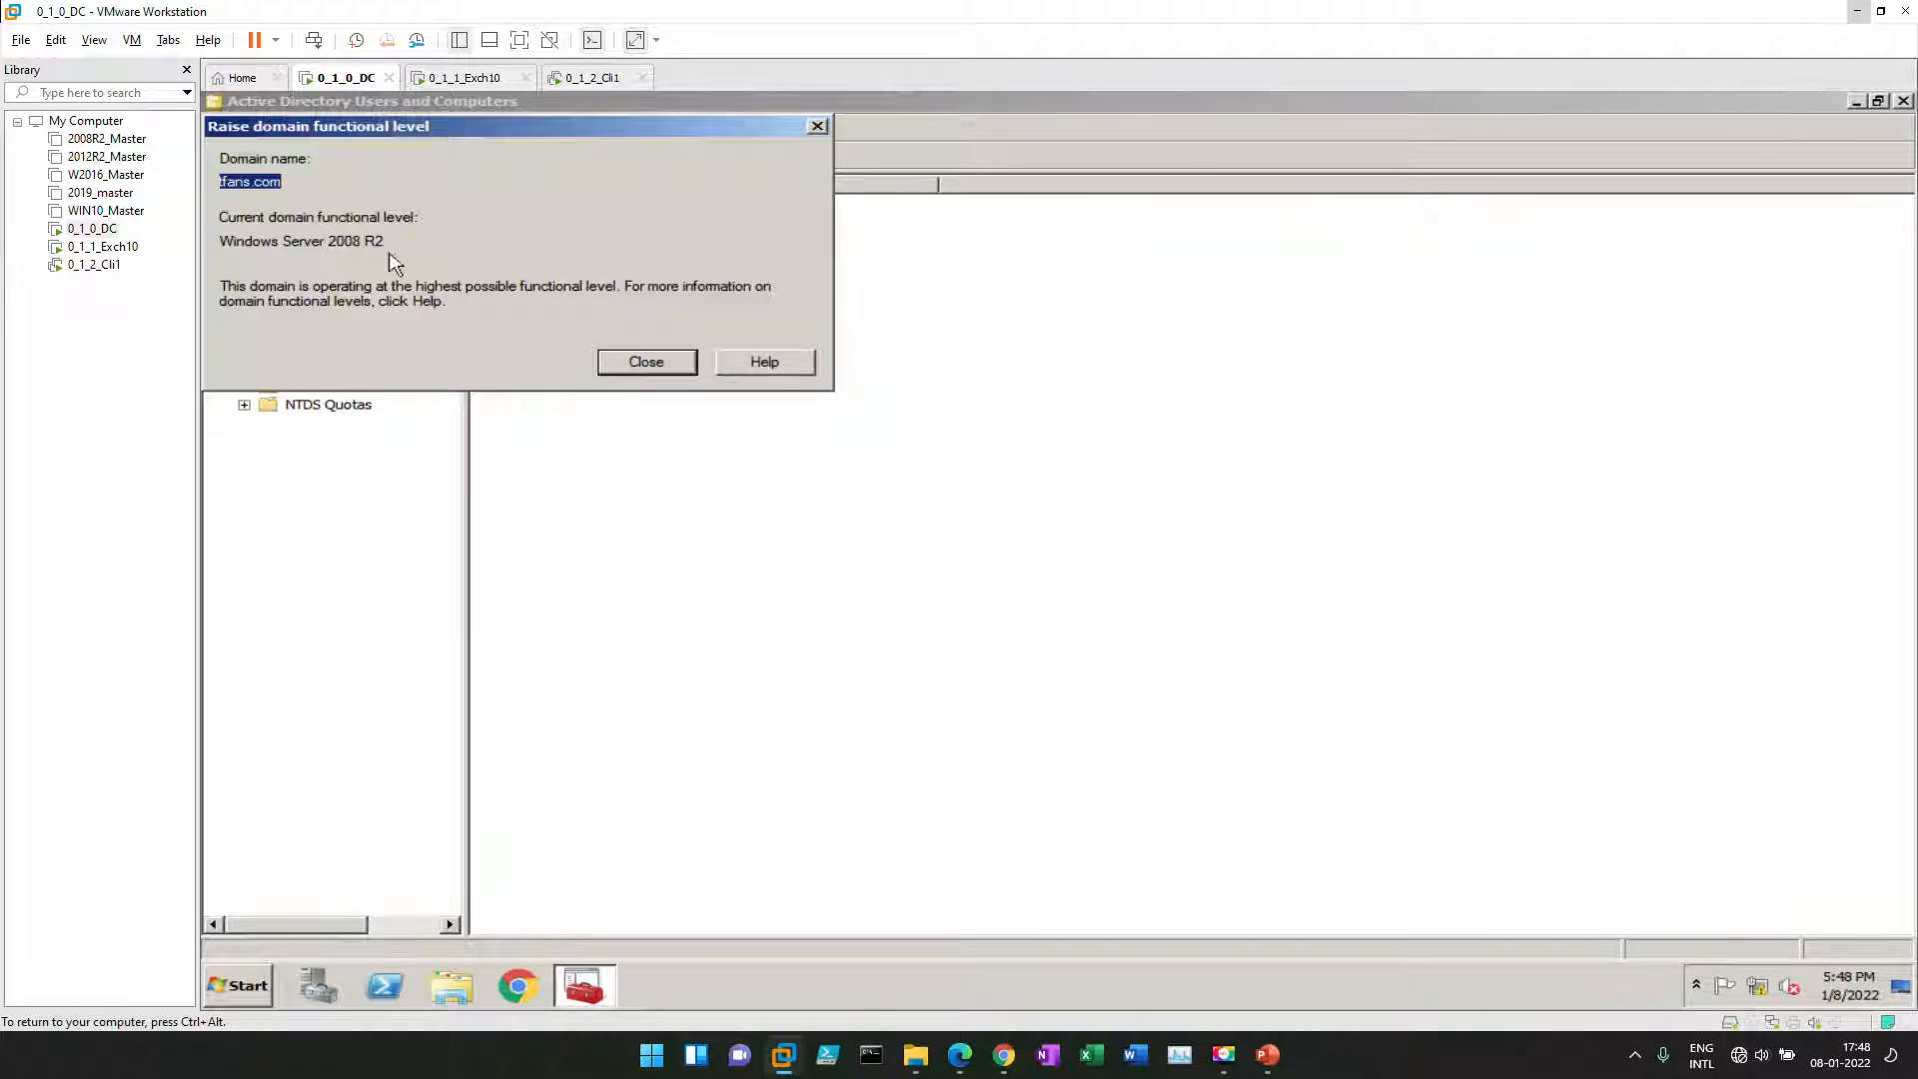
{"action": "left_click_drag", "start_coordinate": [392, 244], "coordinate": [312, 240]}
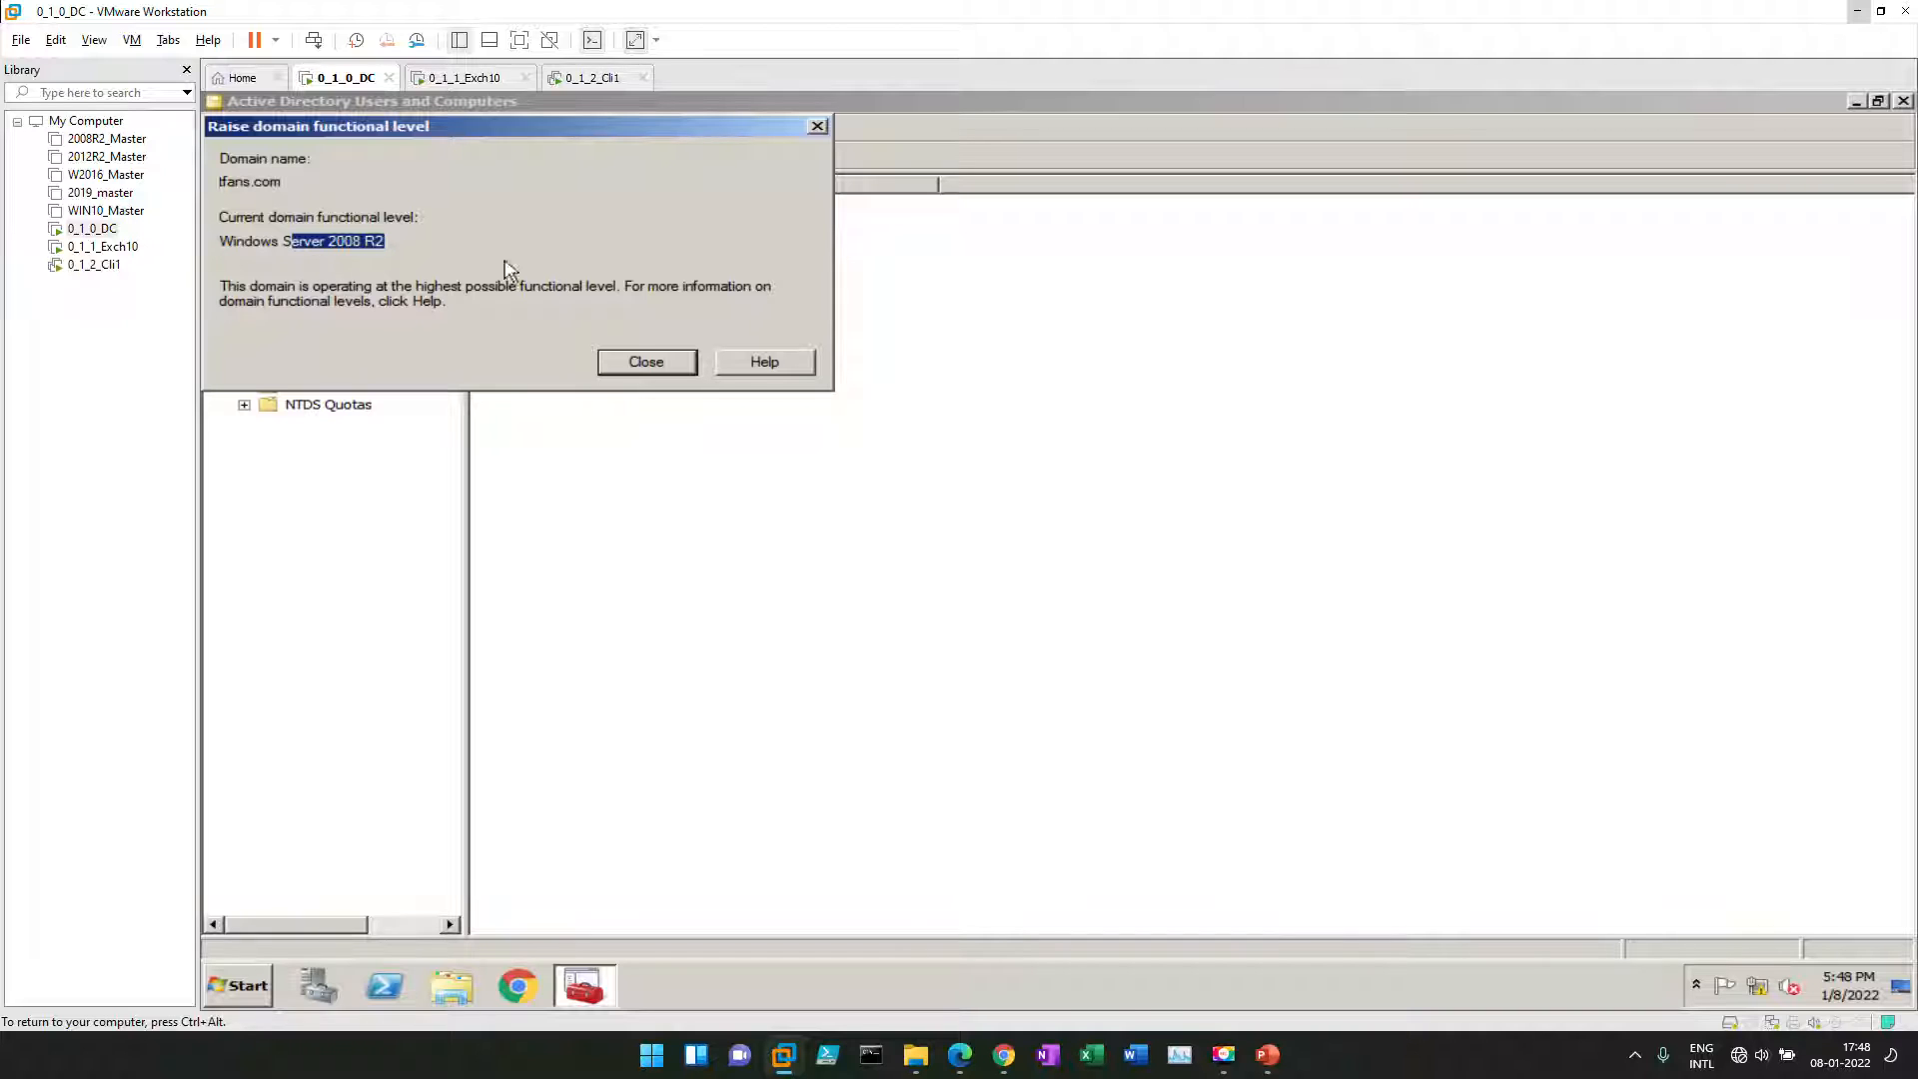
{"action": "left_click", "coordinate": [645, 362]}
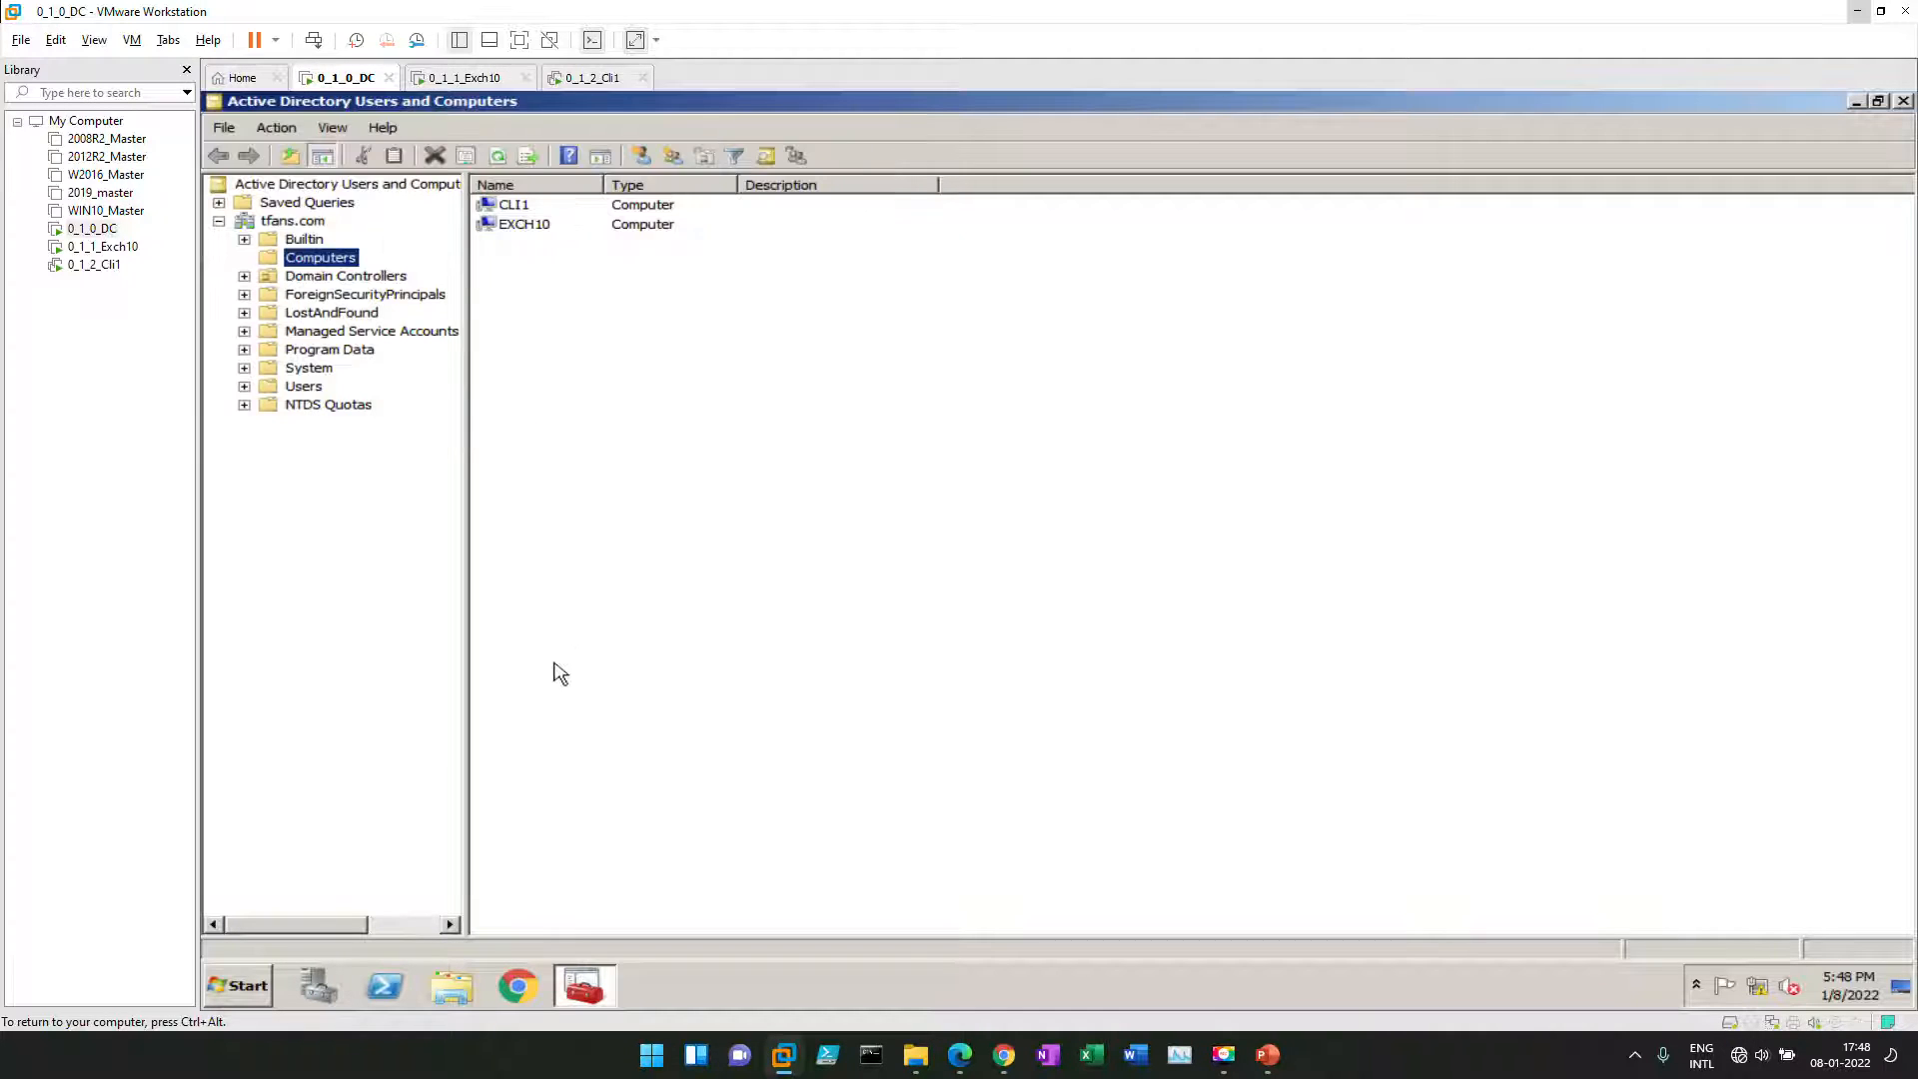
Step: Look over the EXCH10 and CLI1 computer accounts in the Computers container
{"action": "left_click", "coordinate": [559, 673]}
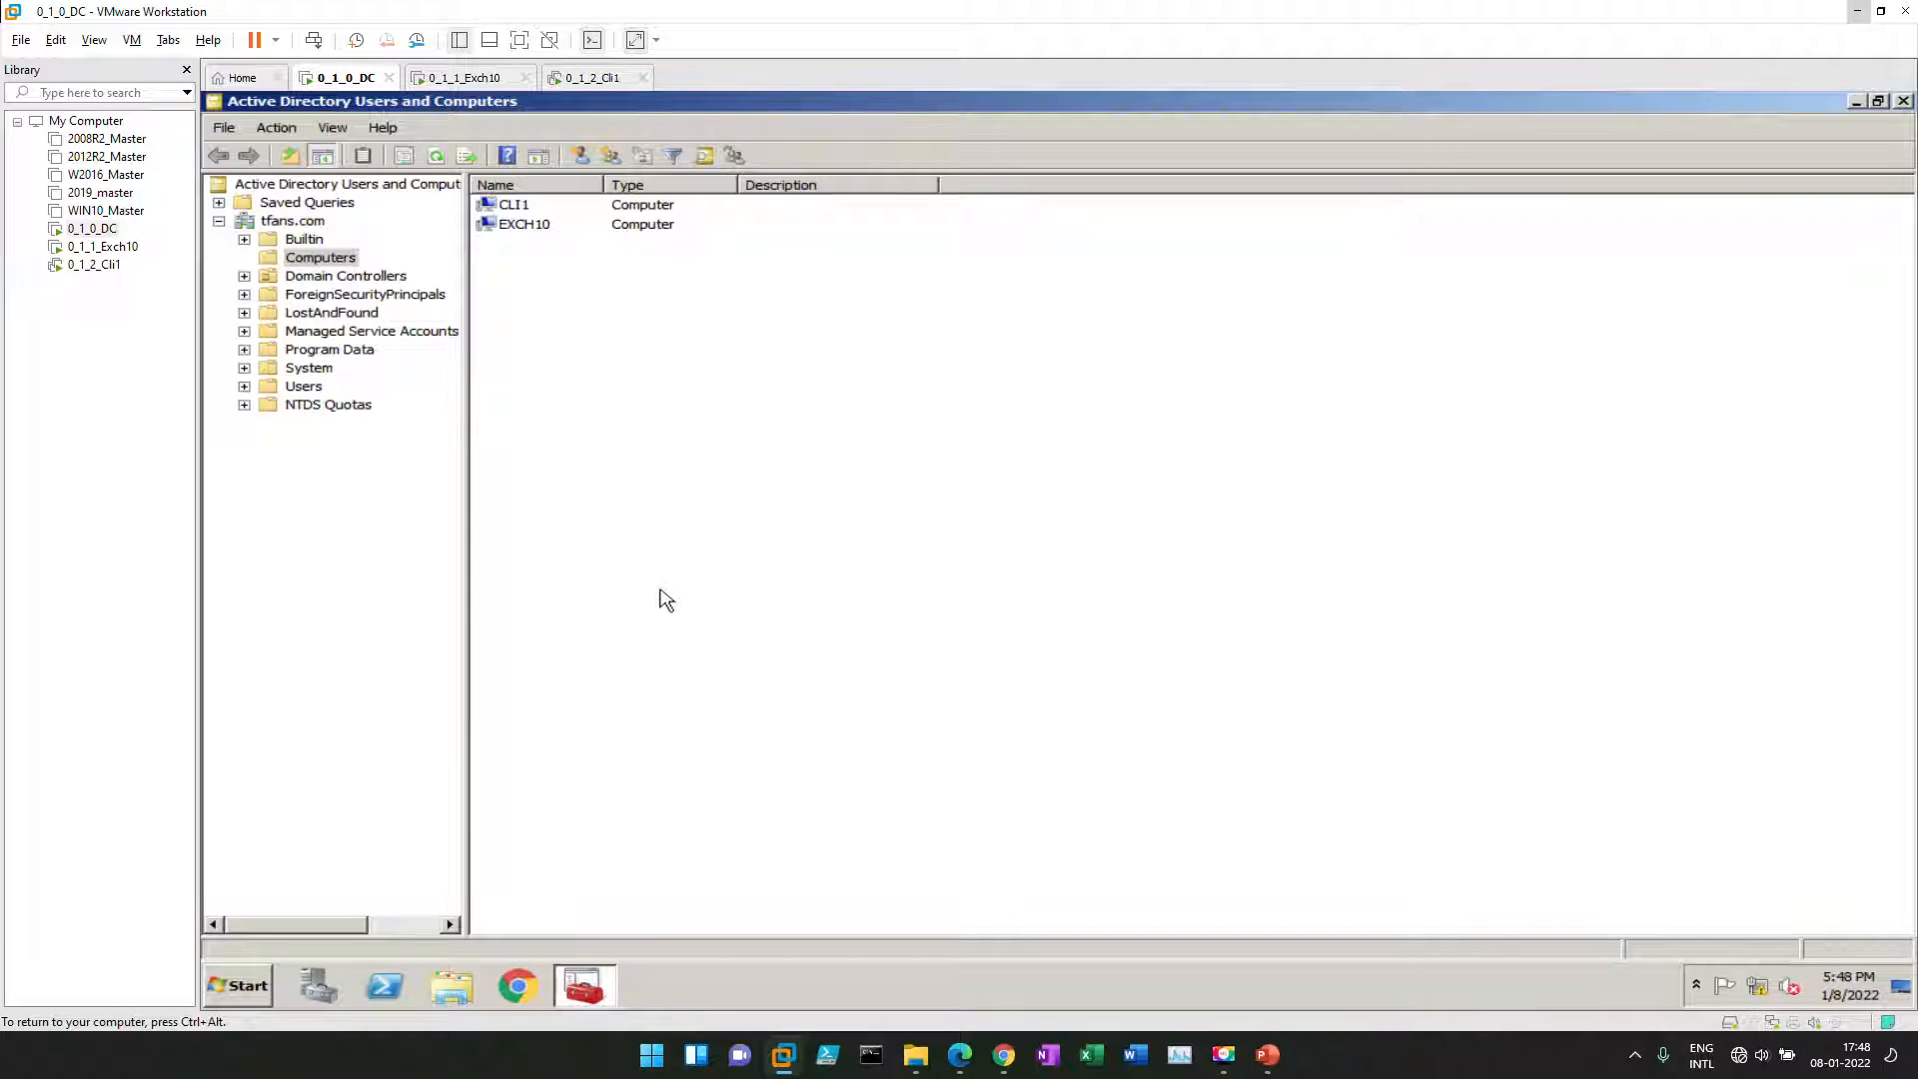
{"action": "left_click", "coordinate": [524, 225]}
{"action": "left_click", "coordinate": [521, 208]}
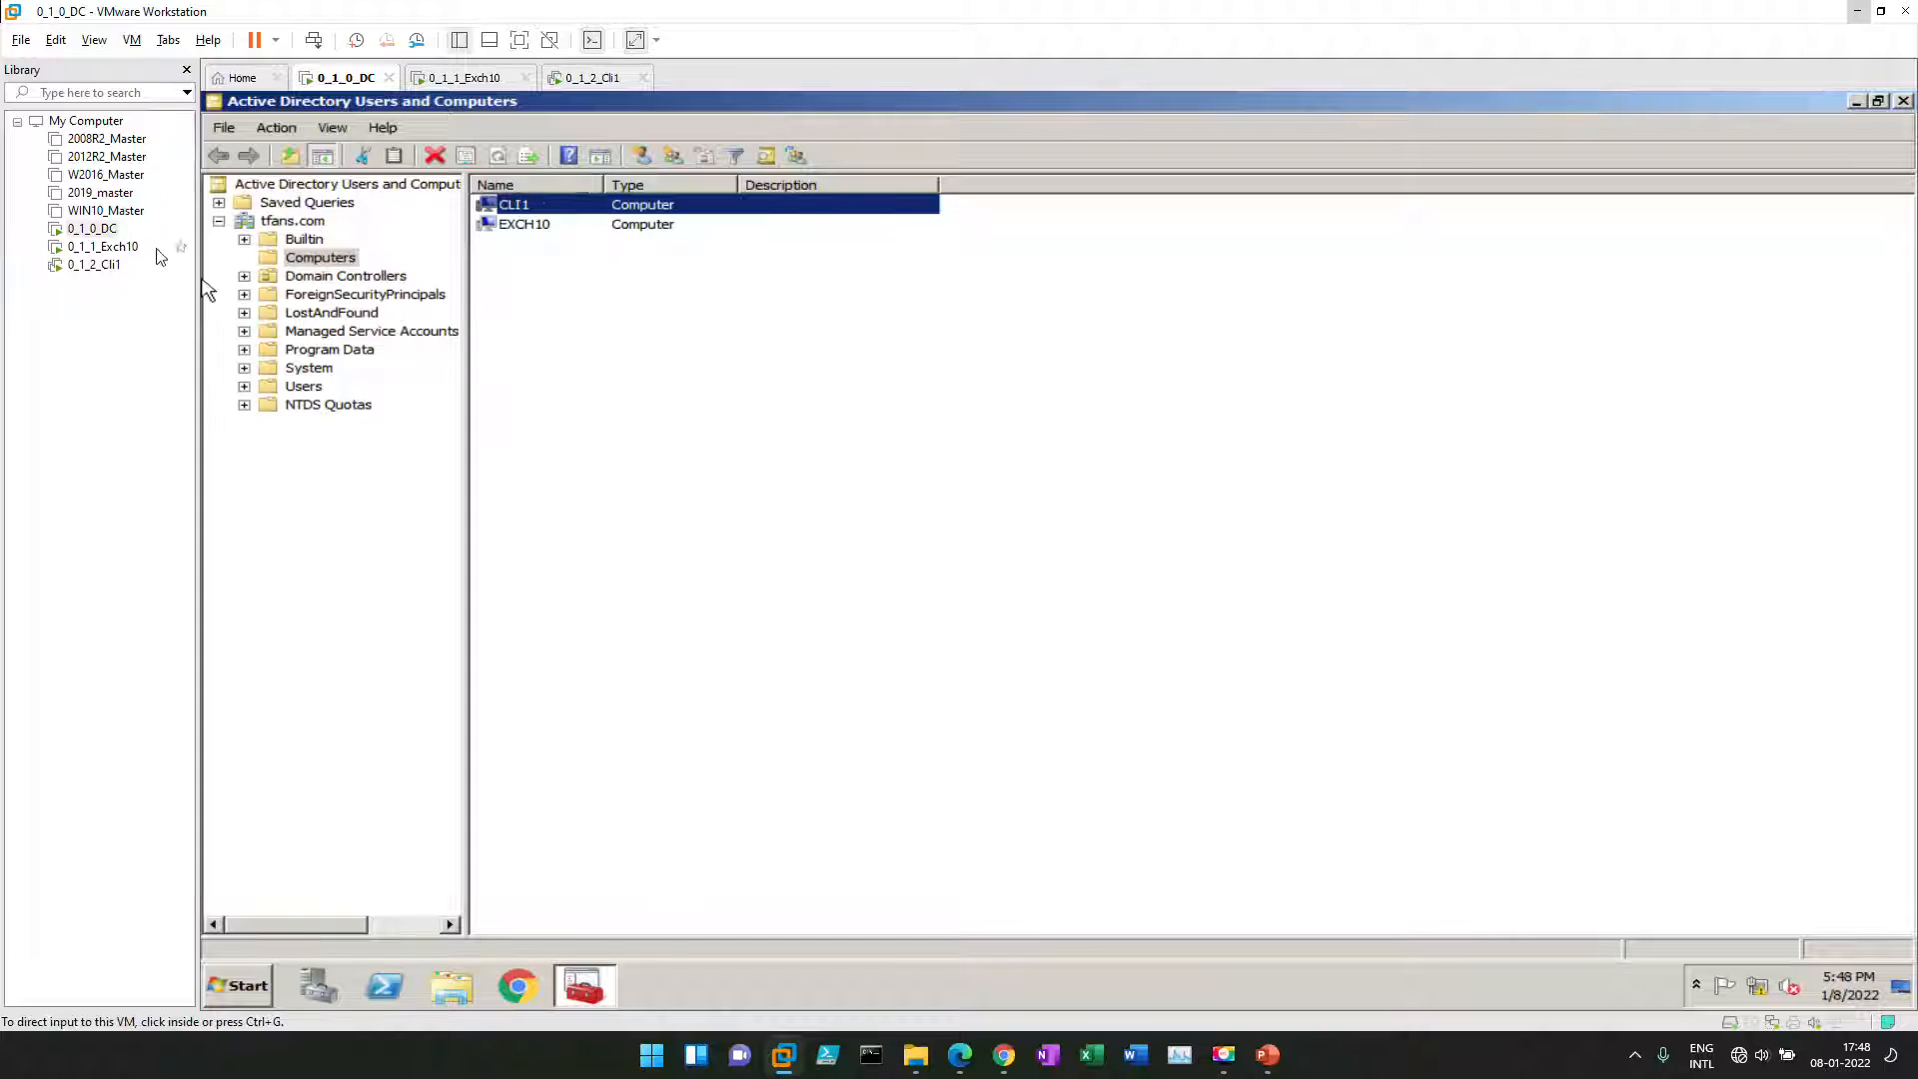
Step: Switch to the 0_1_1_Exch10 virtual machine and open Network Connections by running ncpa.cpl in Command Prompt
{"action": "left_click", "coordinate": [479, 80]}
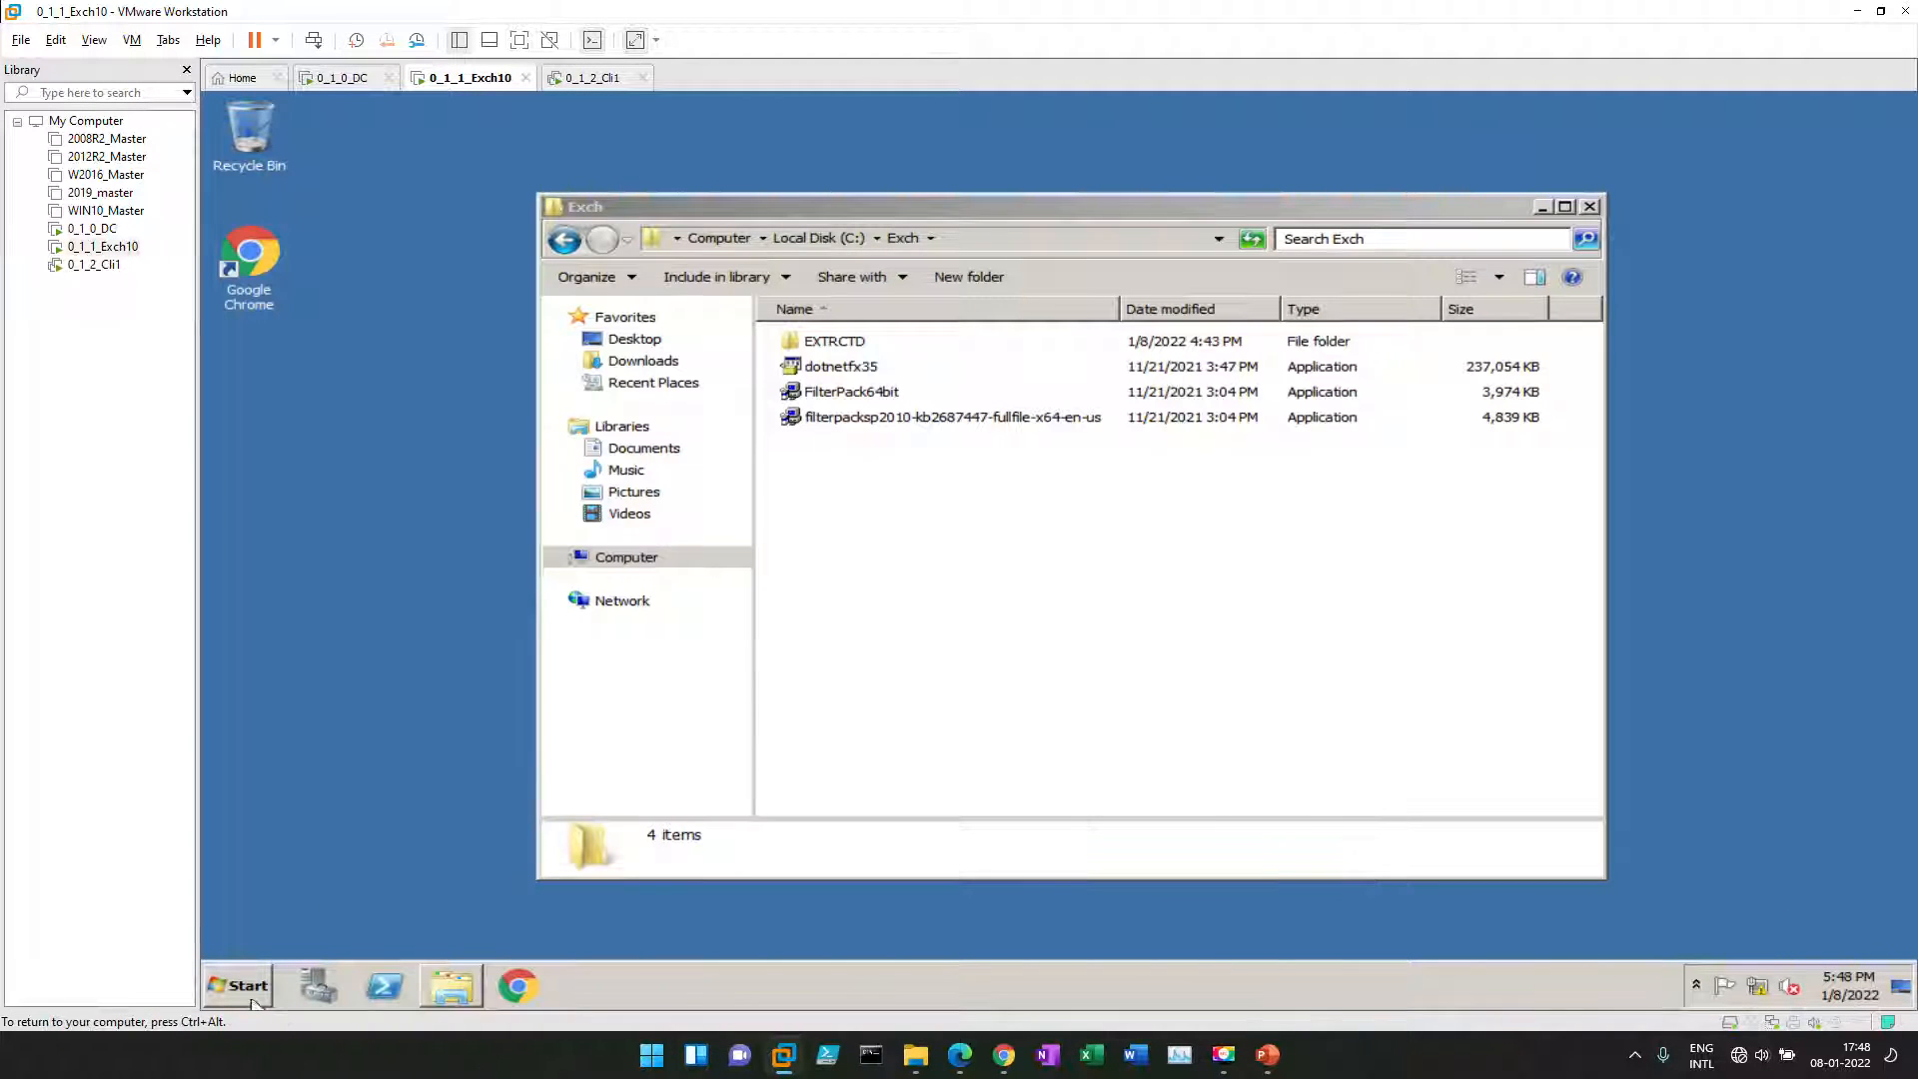
{"action": "key", "text": "super"}
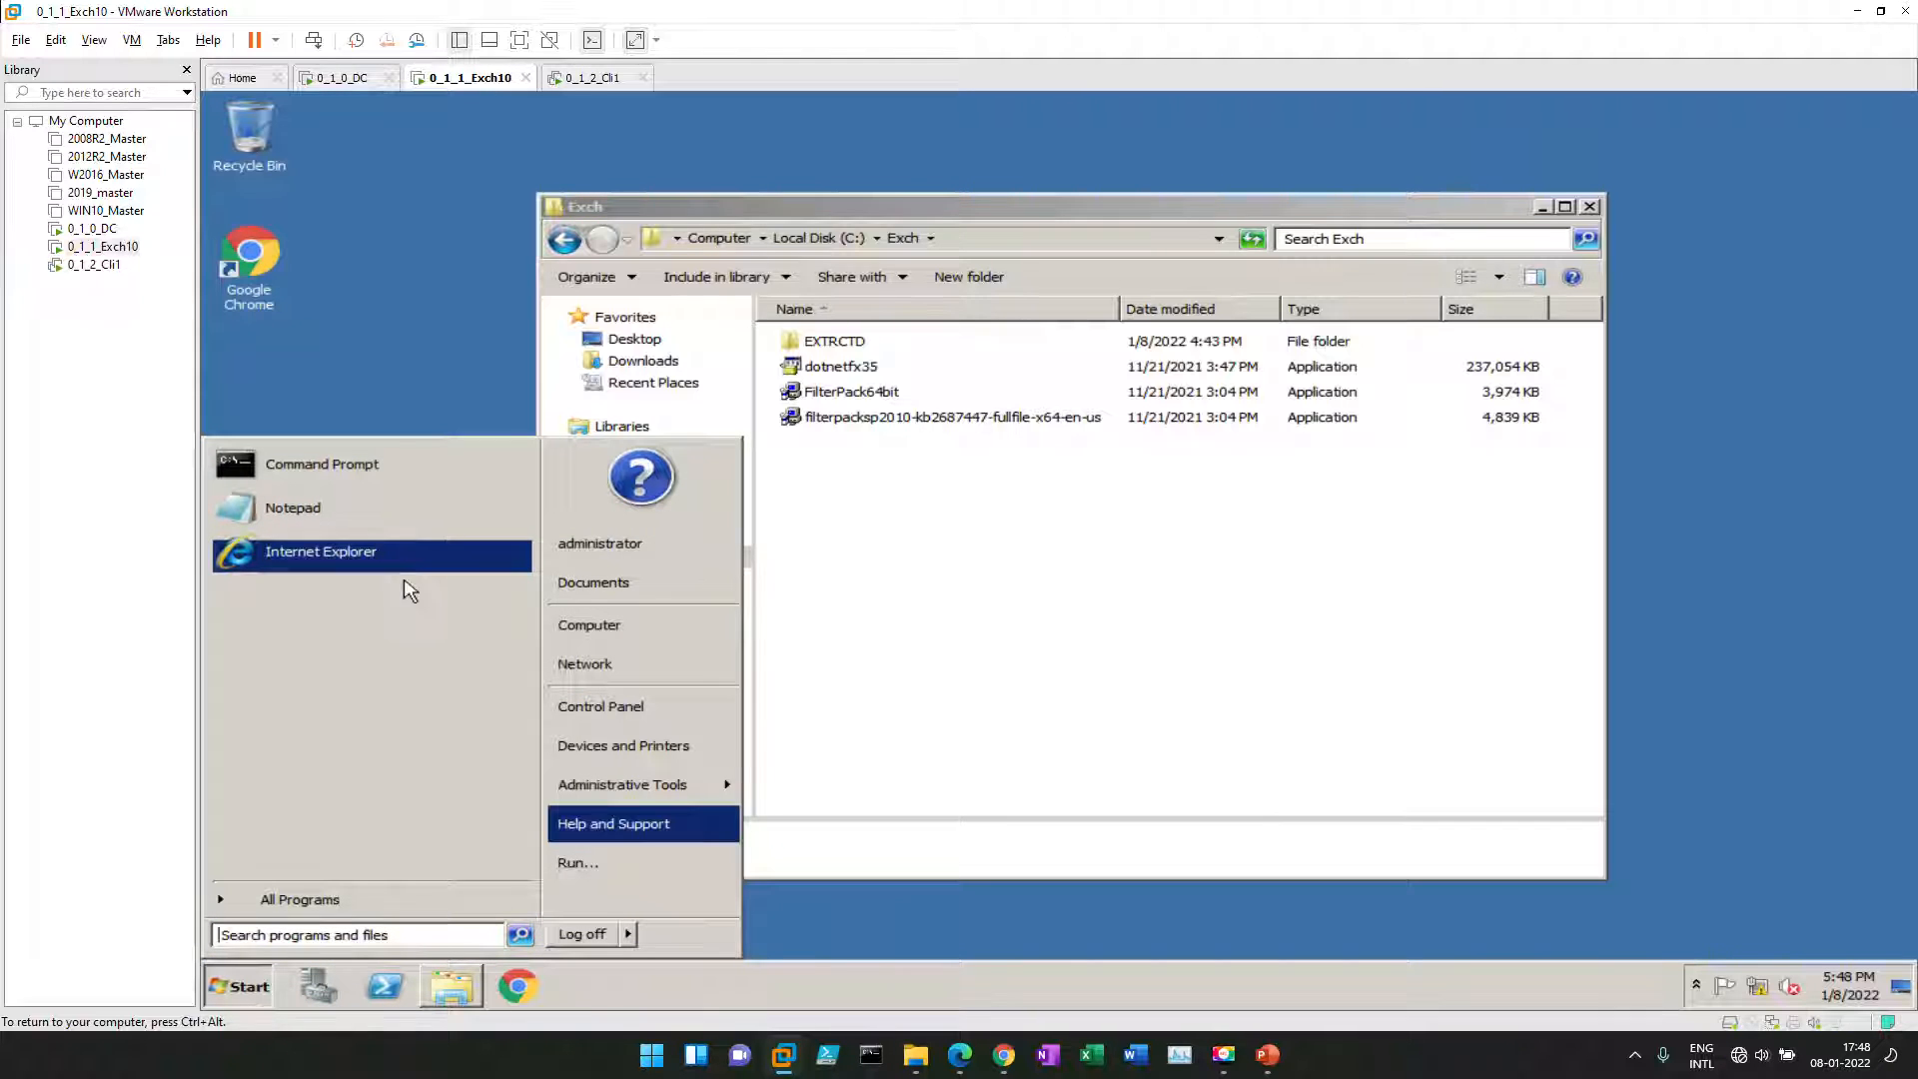
{"action": "left_click", "coordinate": [342, 465]}
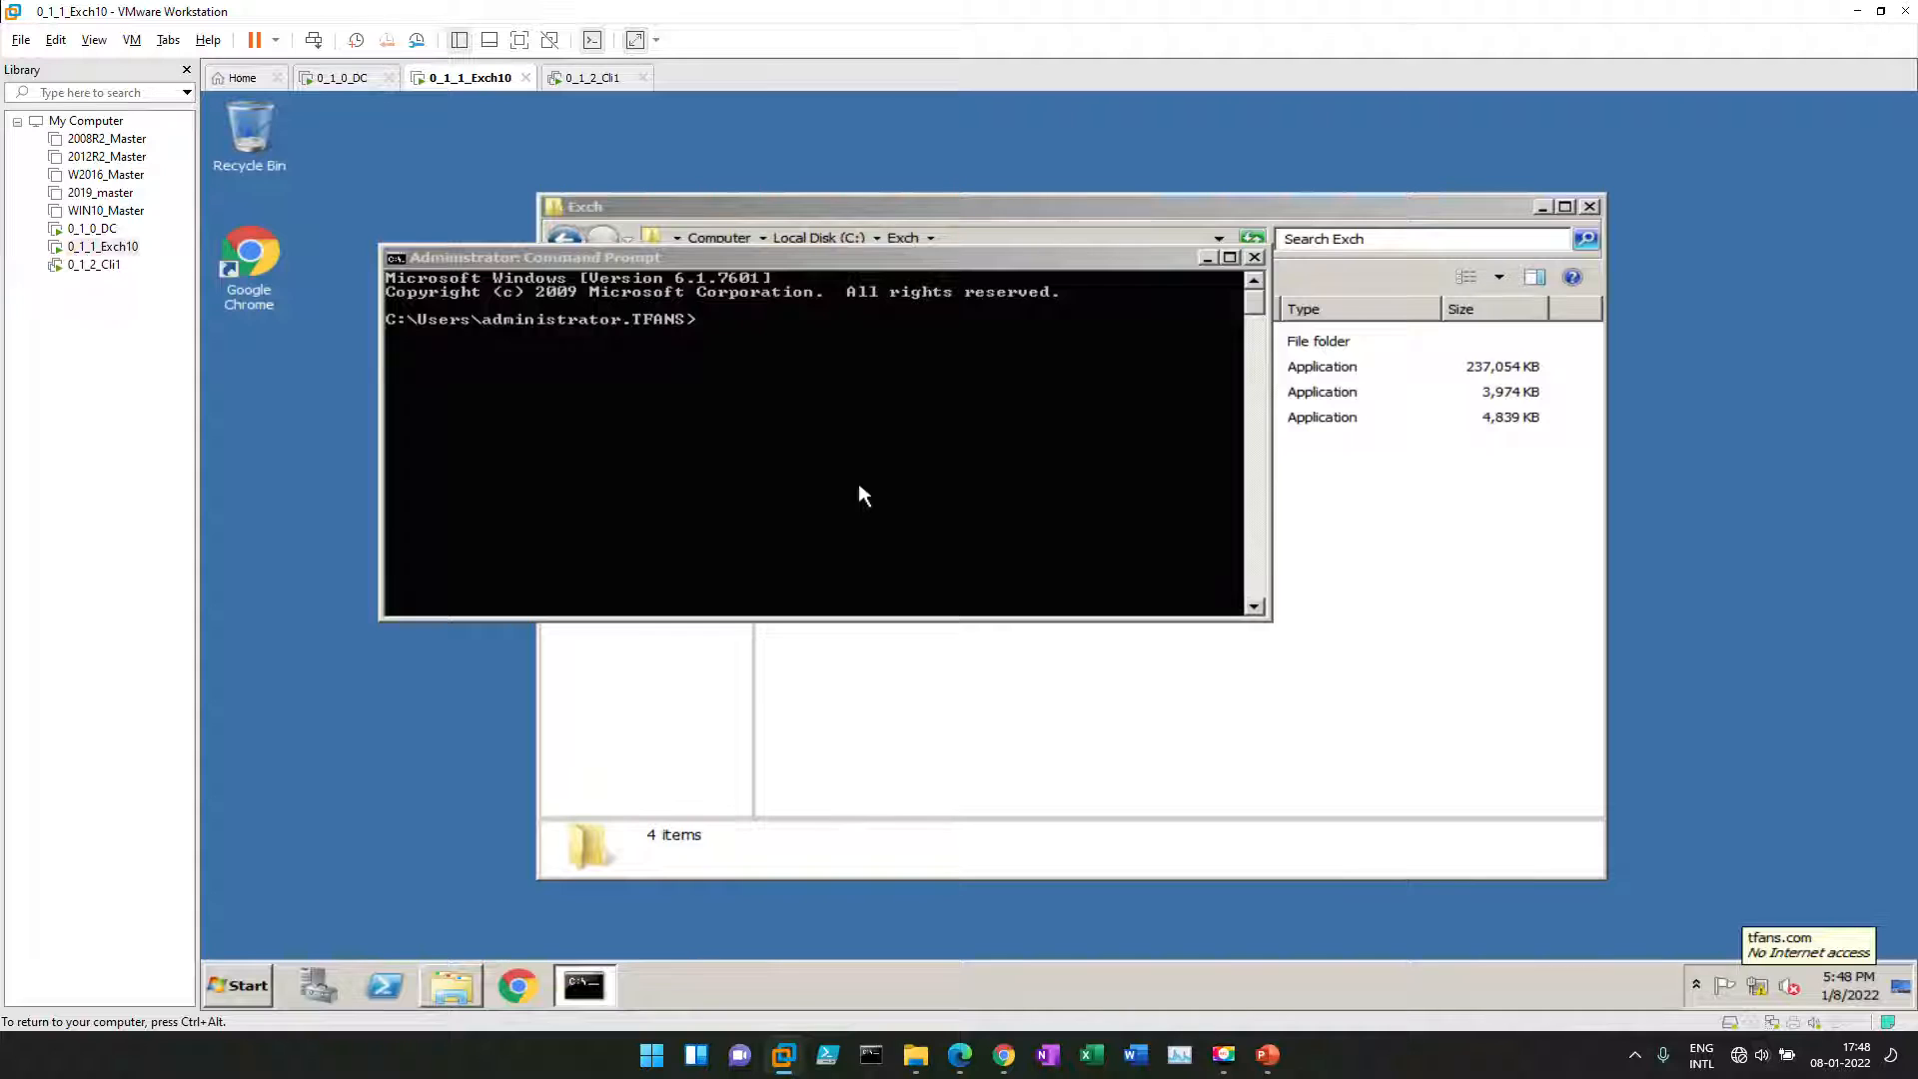
{"action": "left_click", "coordinate": [870, 488]}
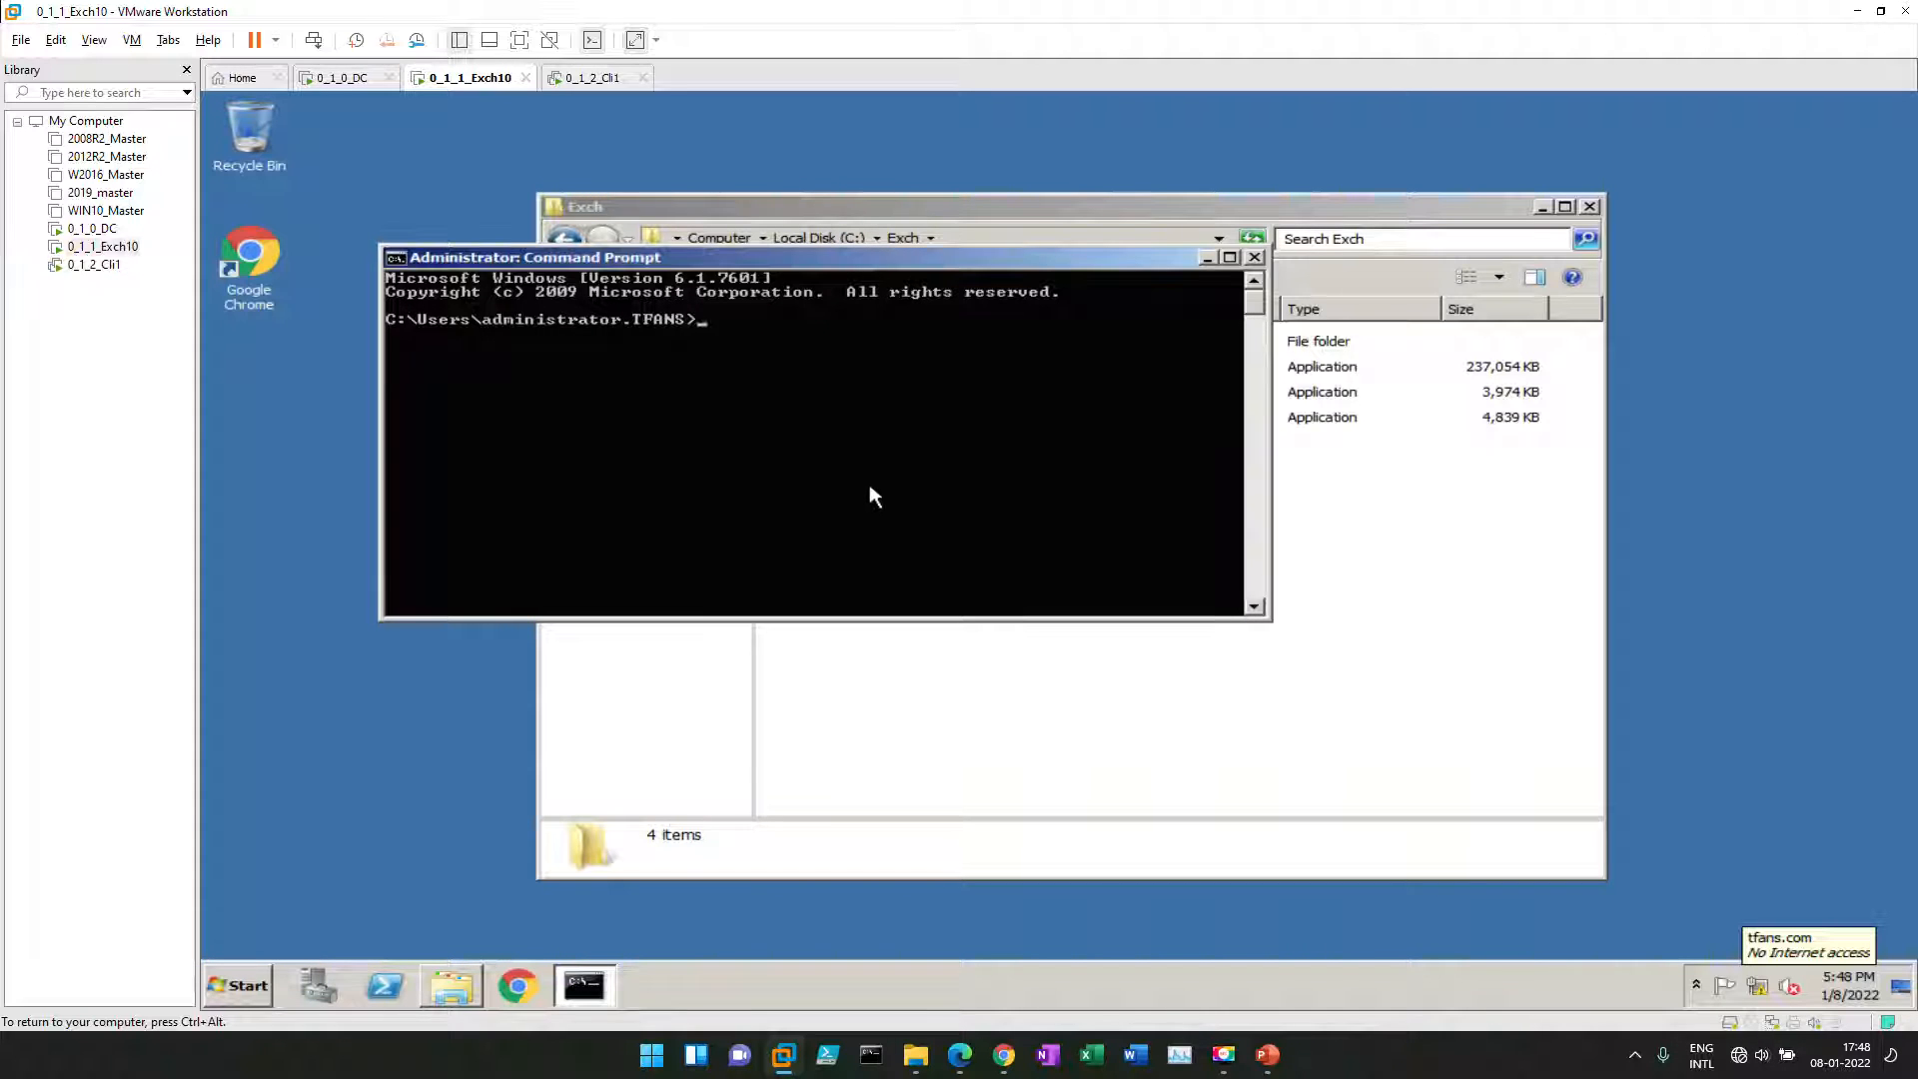
{"action": "type", "text": "ncpa.cpl"}
{"action": "key", "text": "Return"}
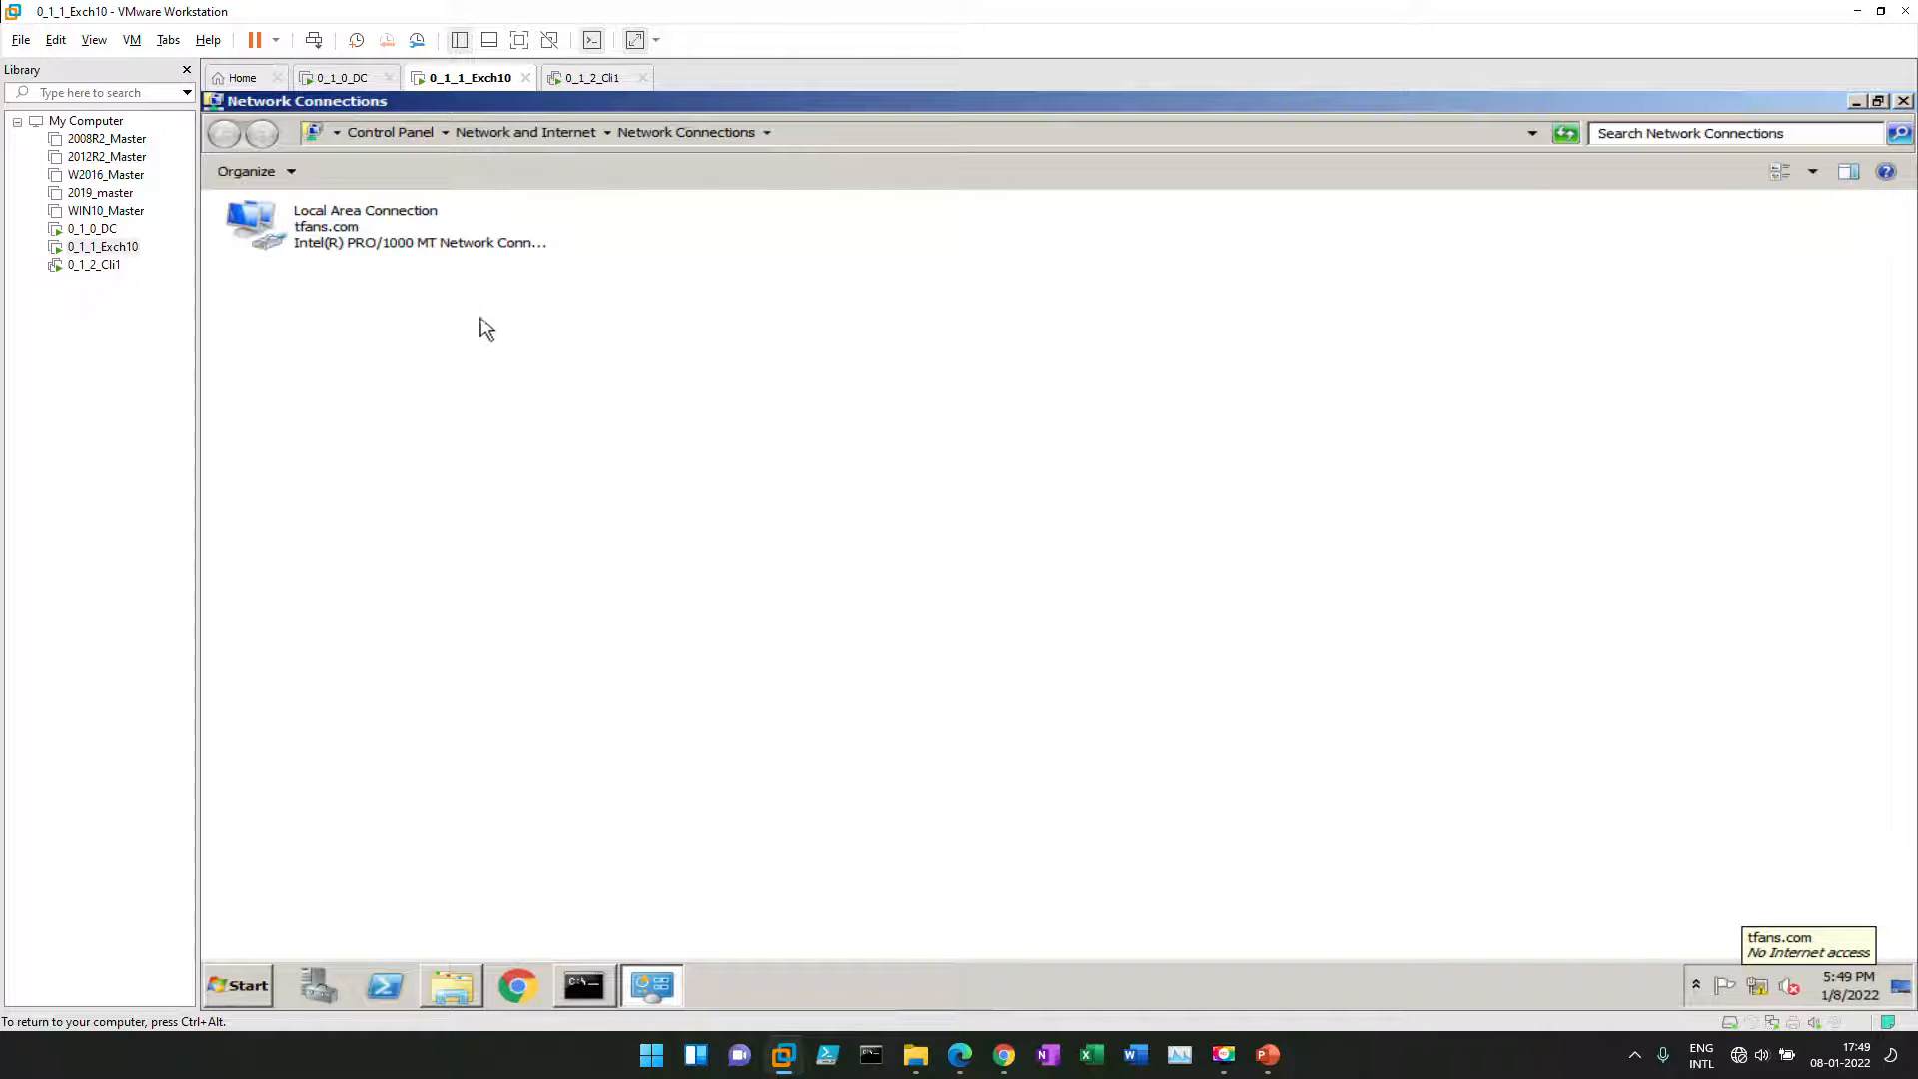
Step: Open the Internet Protocol Version 4 (TCP/IPv4) properties of the Local Area Connection
{"action": "left_click", "coordinate": [359, 240]}
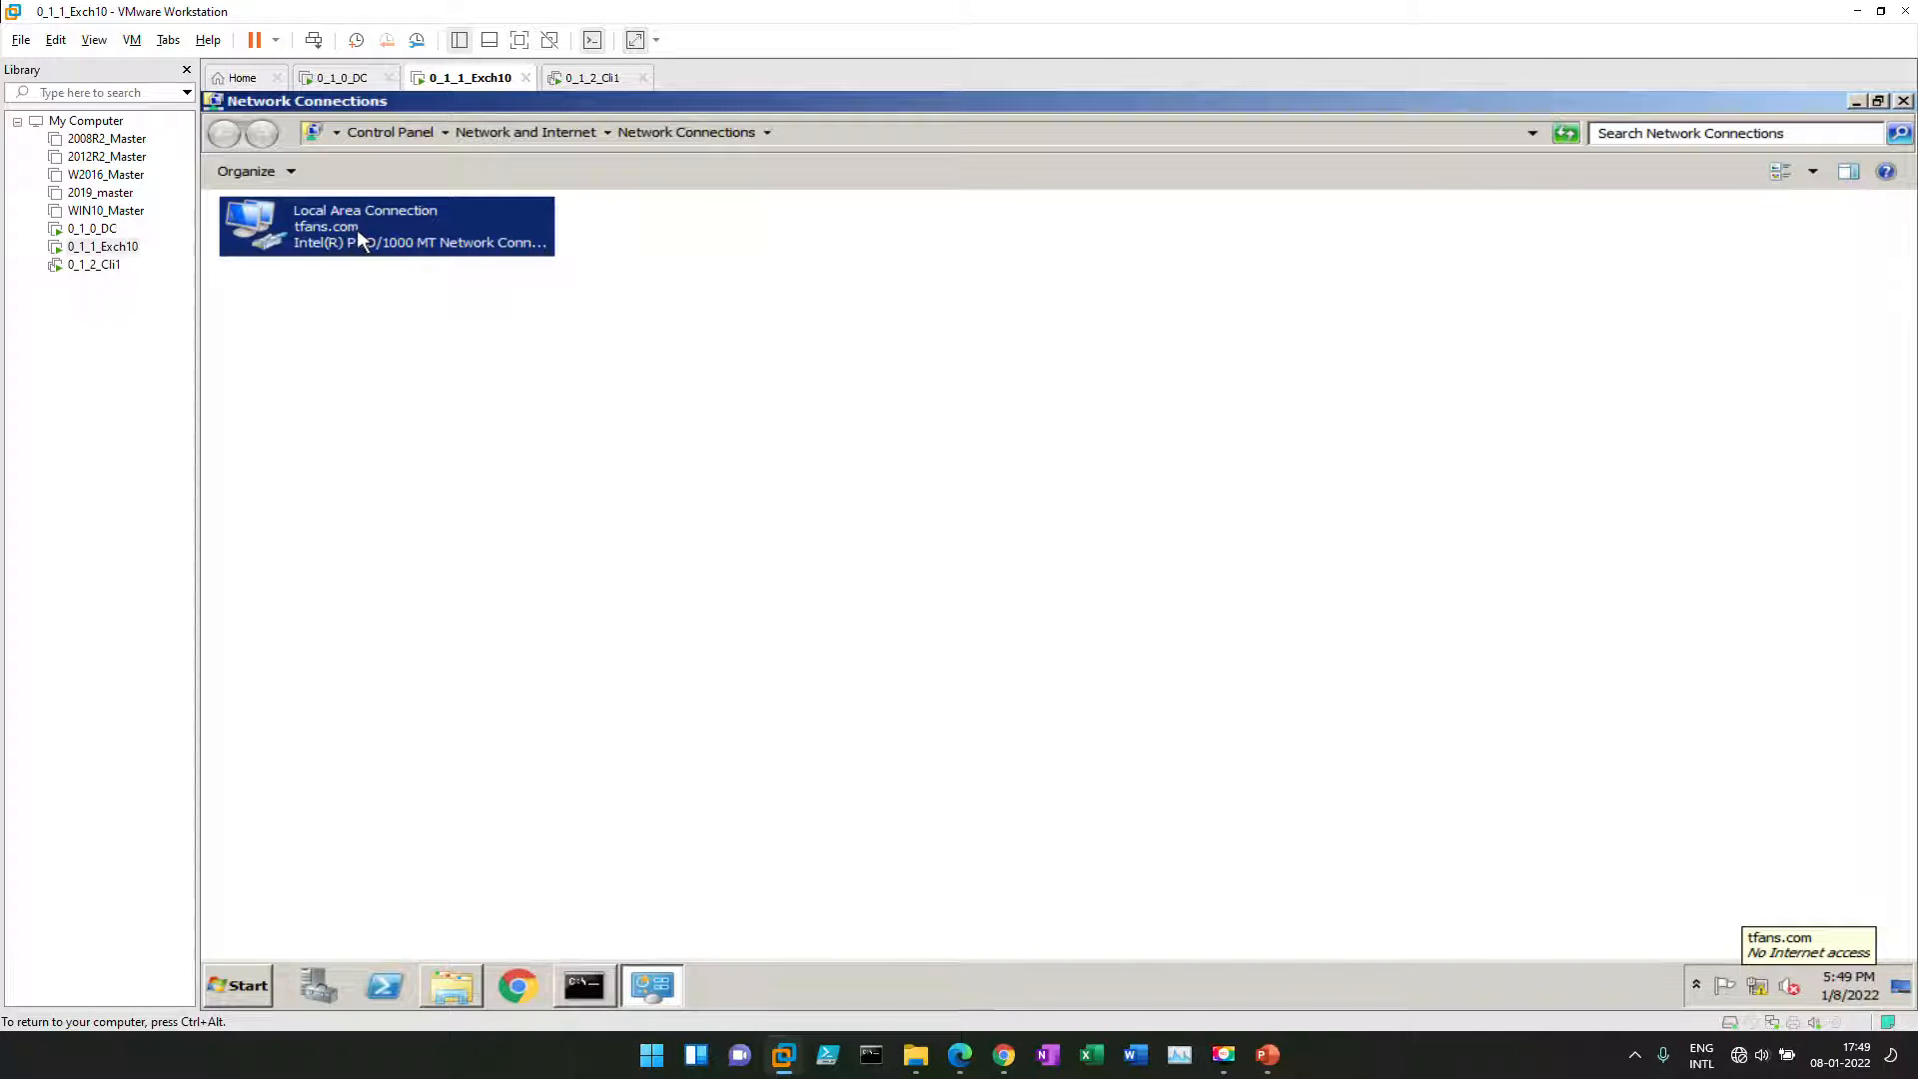
{"action": "right_click", "coordinate": [359, 238]}
{"action": "left_click", "coordinate": [417, 420]}
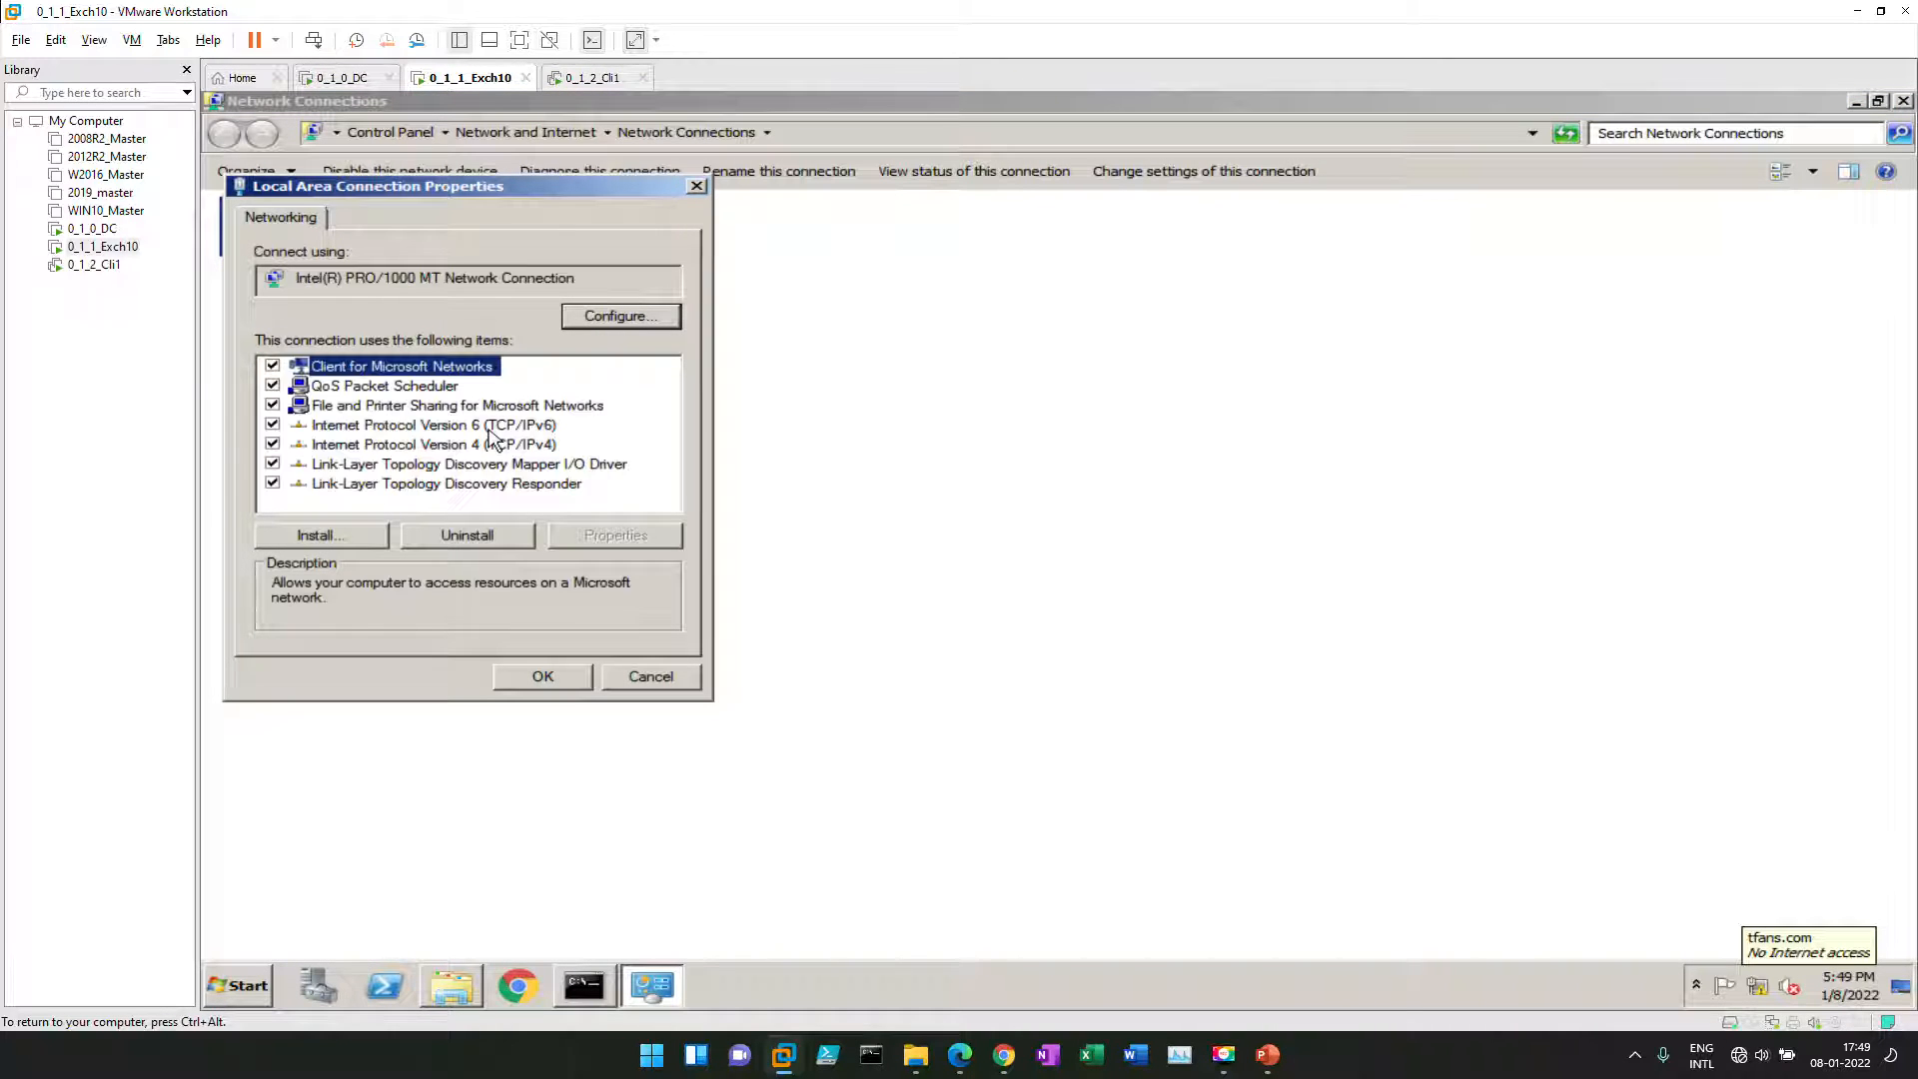
{"action": "left_click", "coordinate": [514, 444]}
{"action": "left_click", "coordinate": [615, 535]}
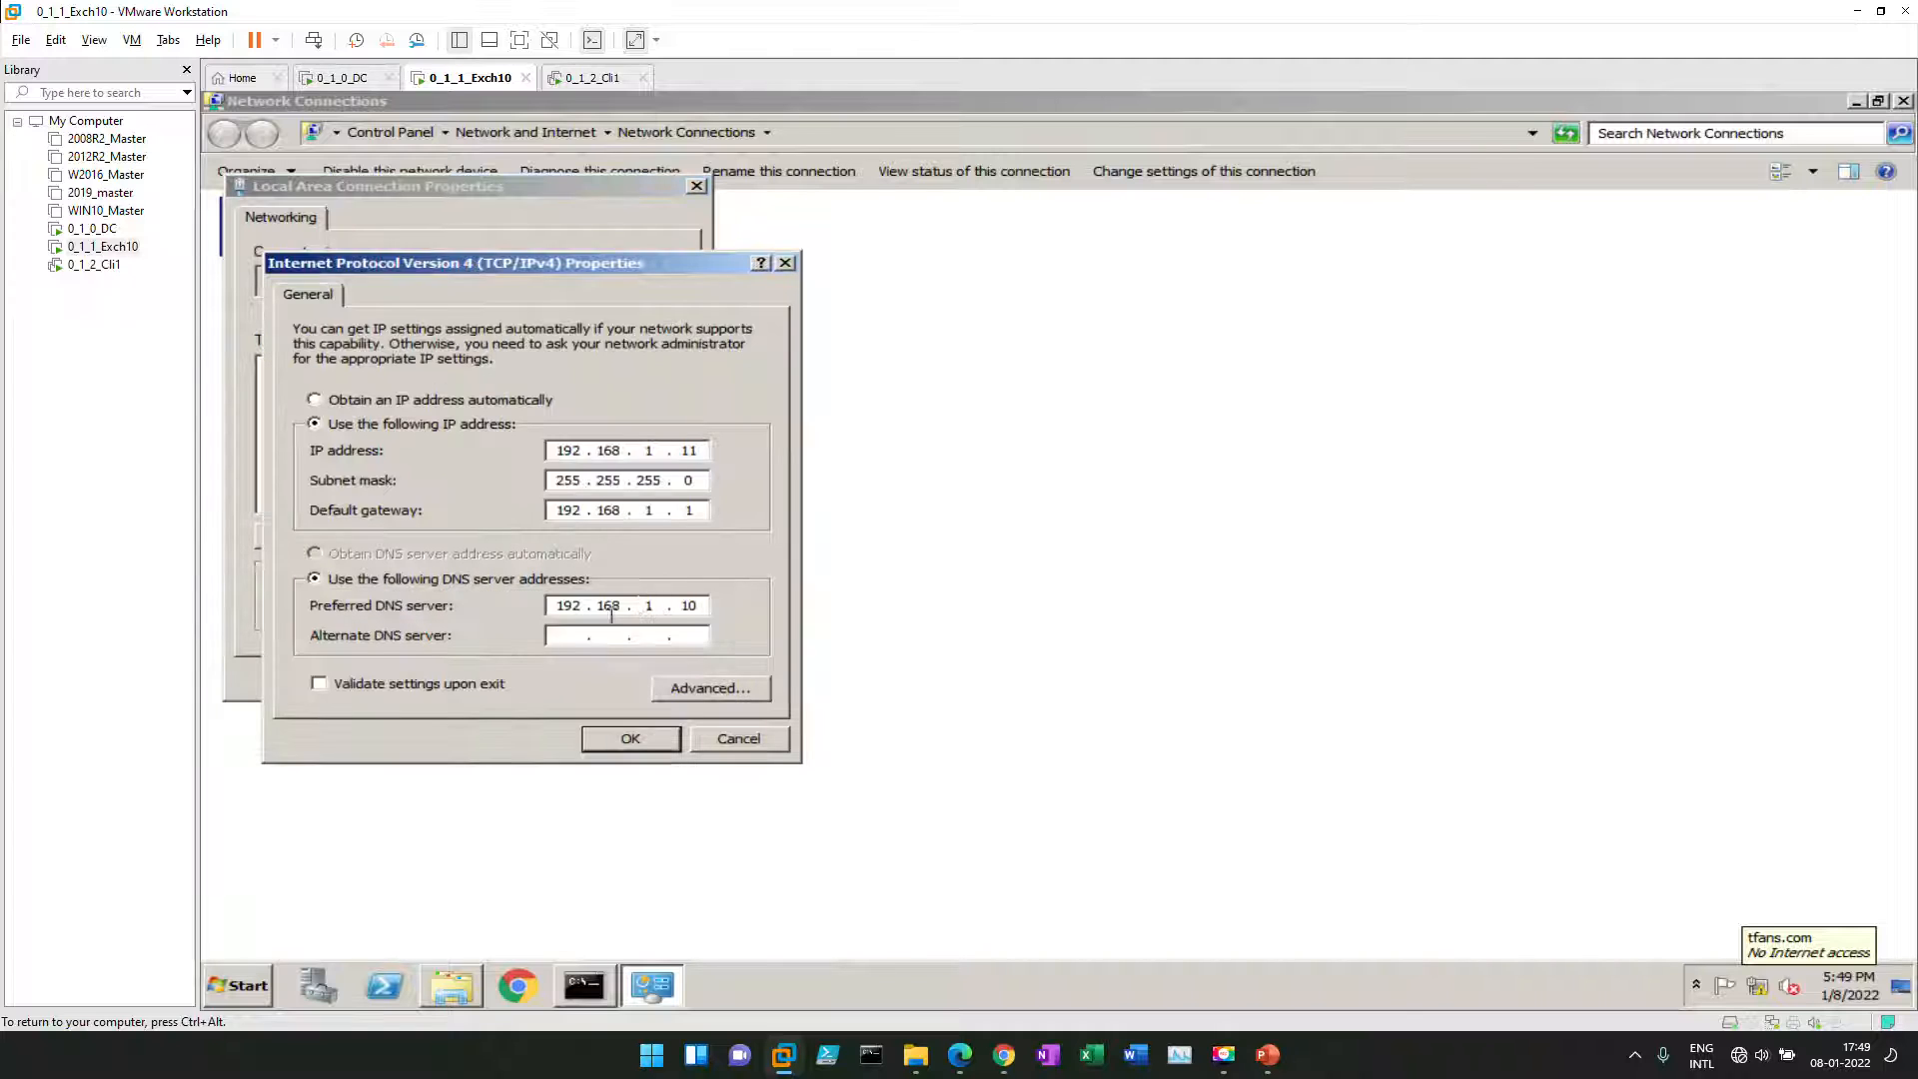
Step: Review the IP address, default gateway and preferred DNS server, and close the connection's properties without changing them
{"action": "double_click", "coordinate": [557, 451]}
{"action": "double_click", "coordinate": [699, 451]}
{"action": "double_click", "coordinate": [696, 509]}
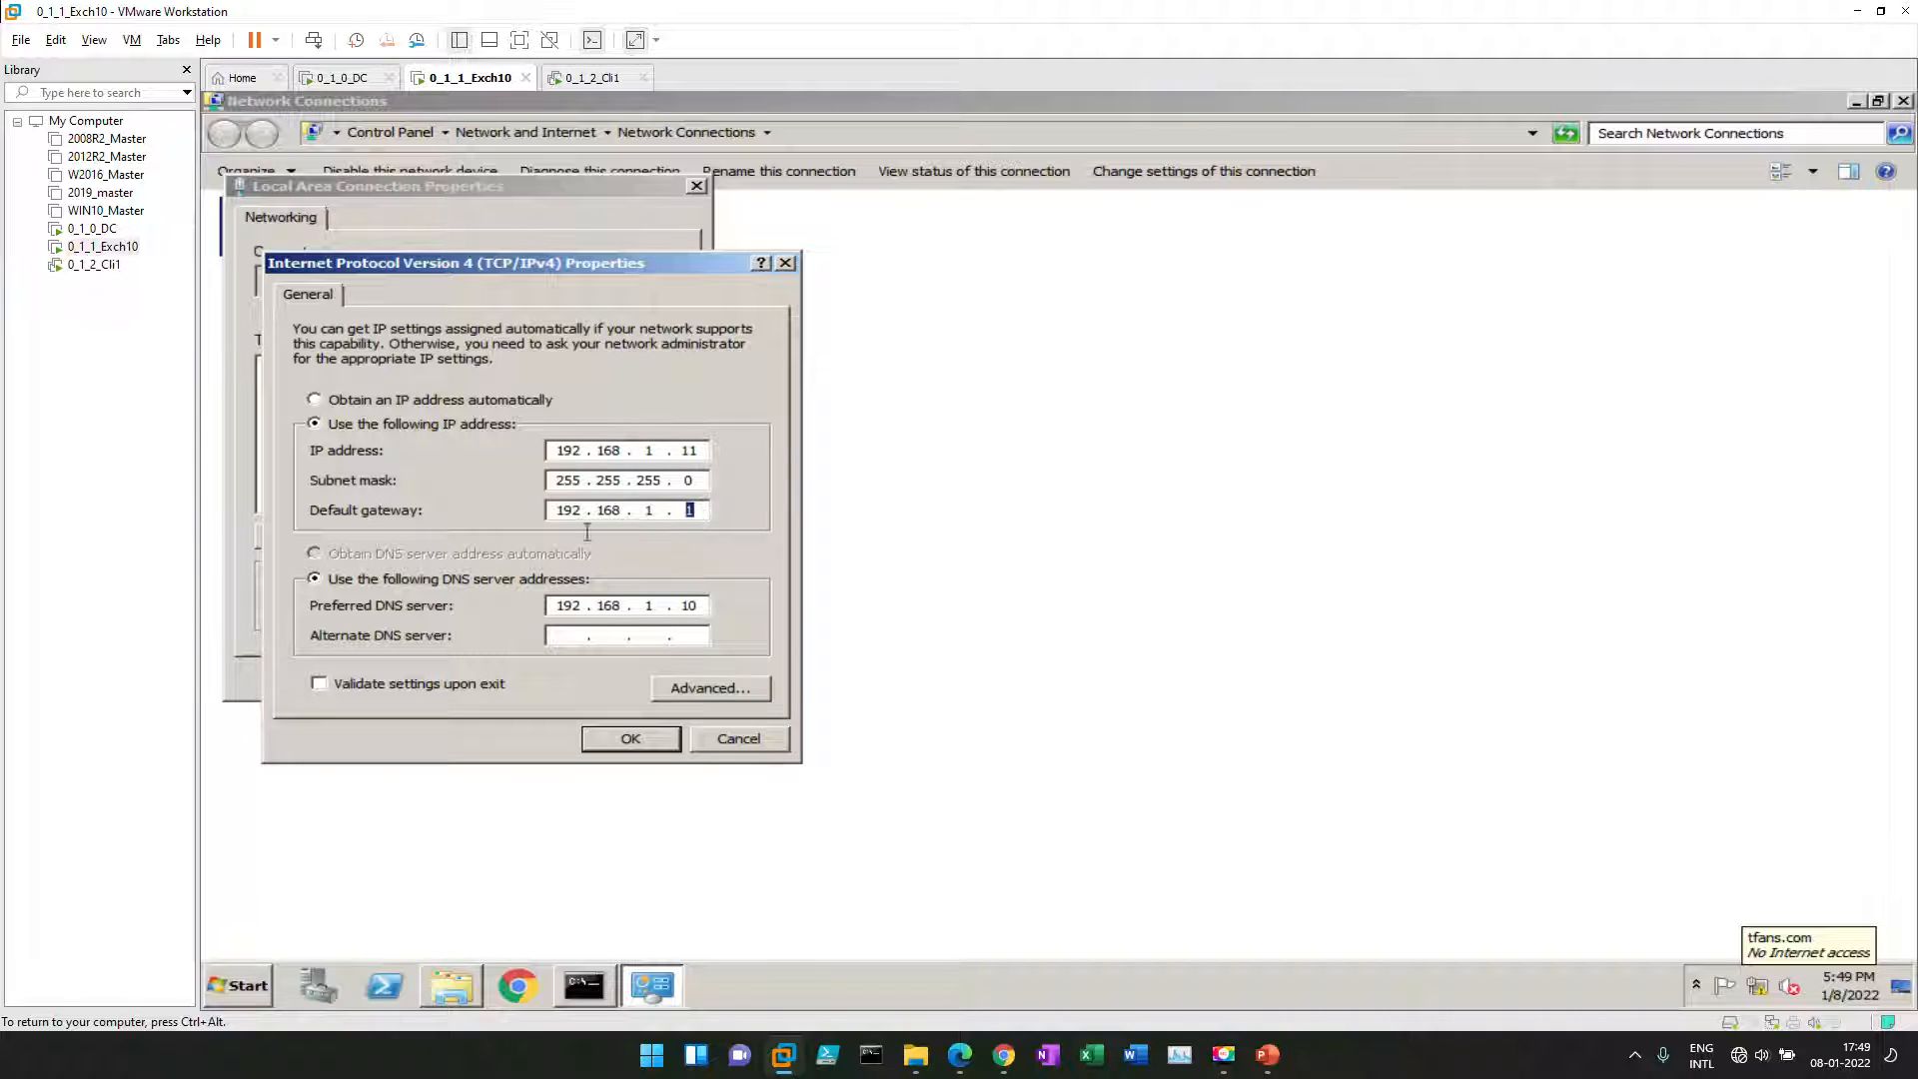
{"action": "double_click", "coordinate": [700, 604]}
{"action": "right_click", "coordinate": [602, 630]}
{"action": "left_click", "coordinate": [495, 649]}
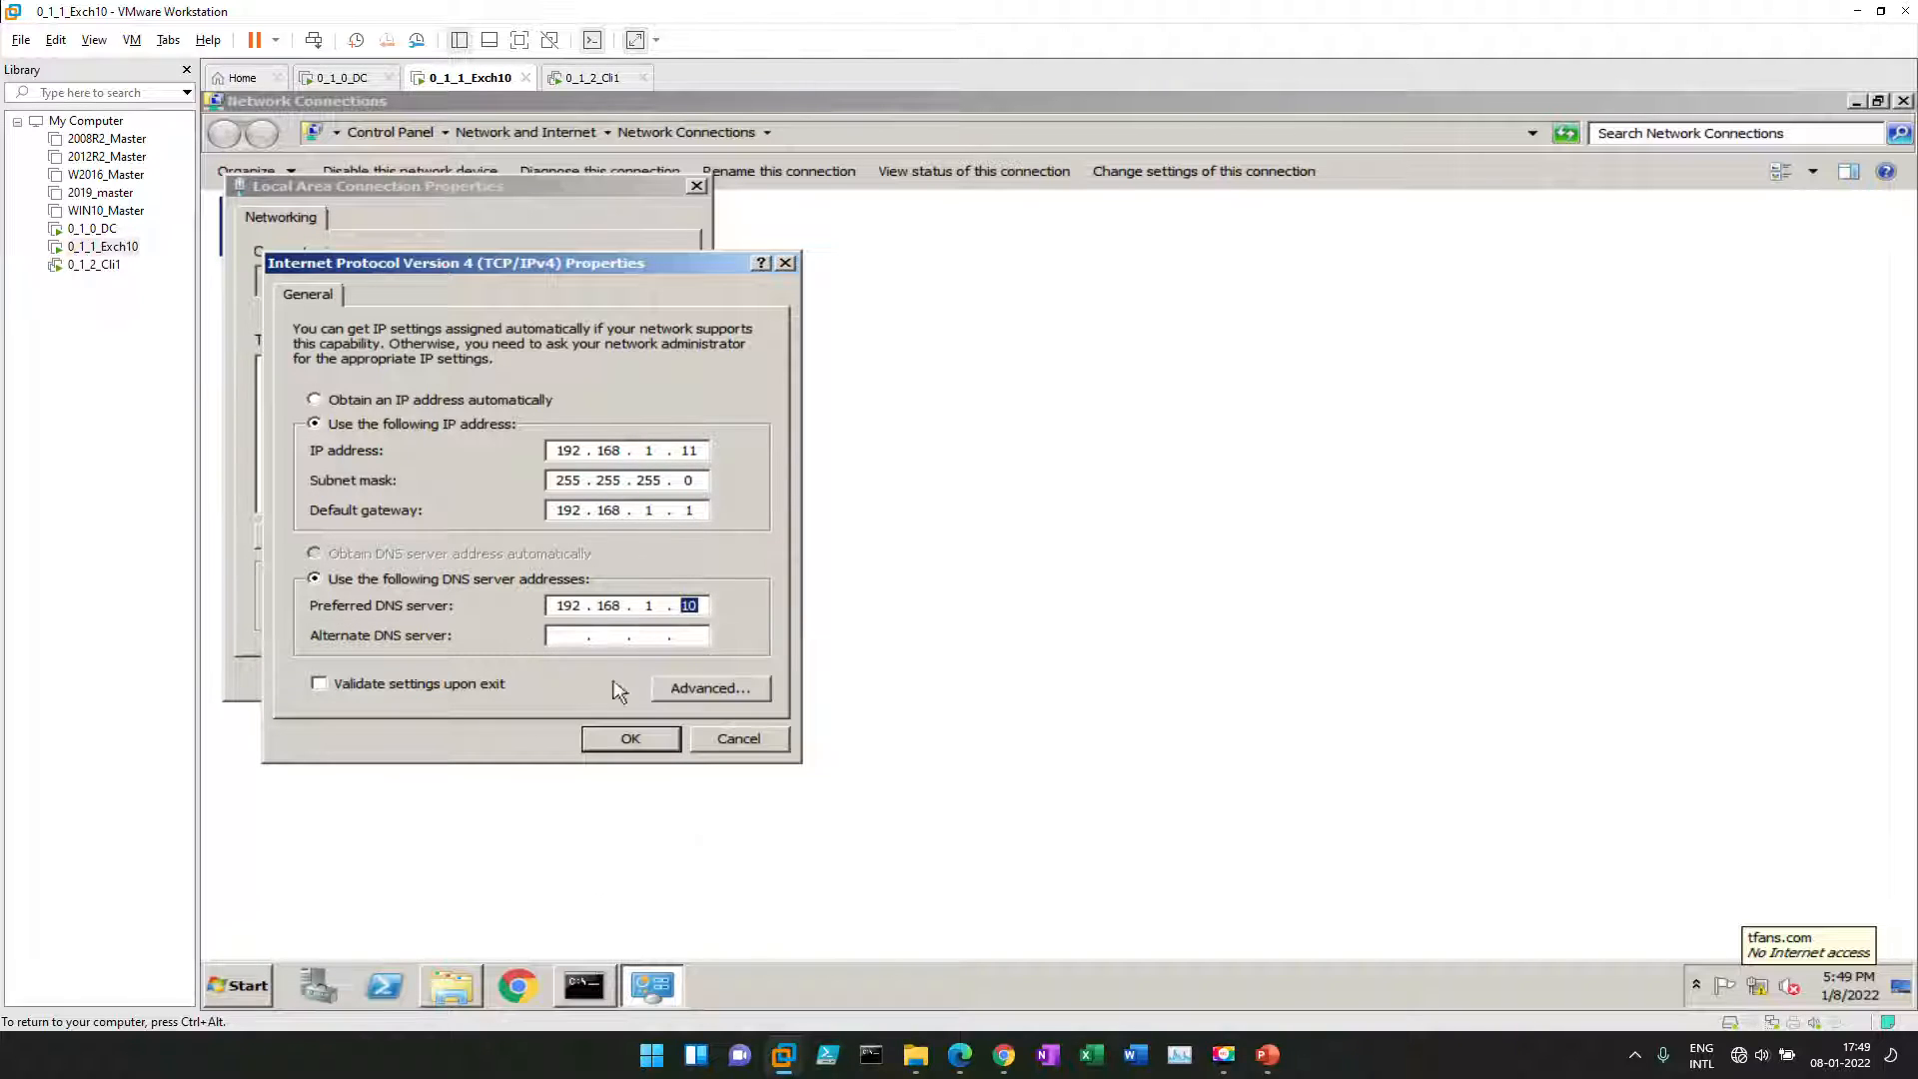
{"action": "left_click", "coordinate": [627, 738]}
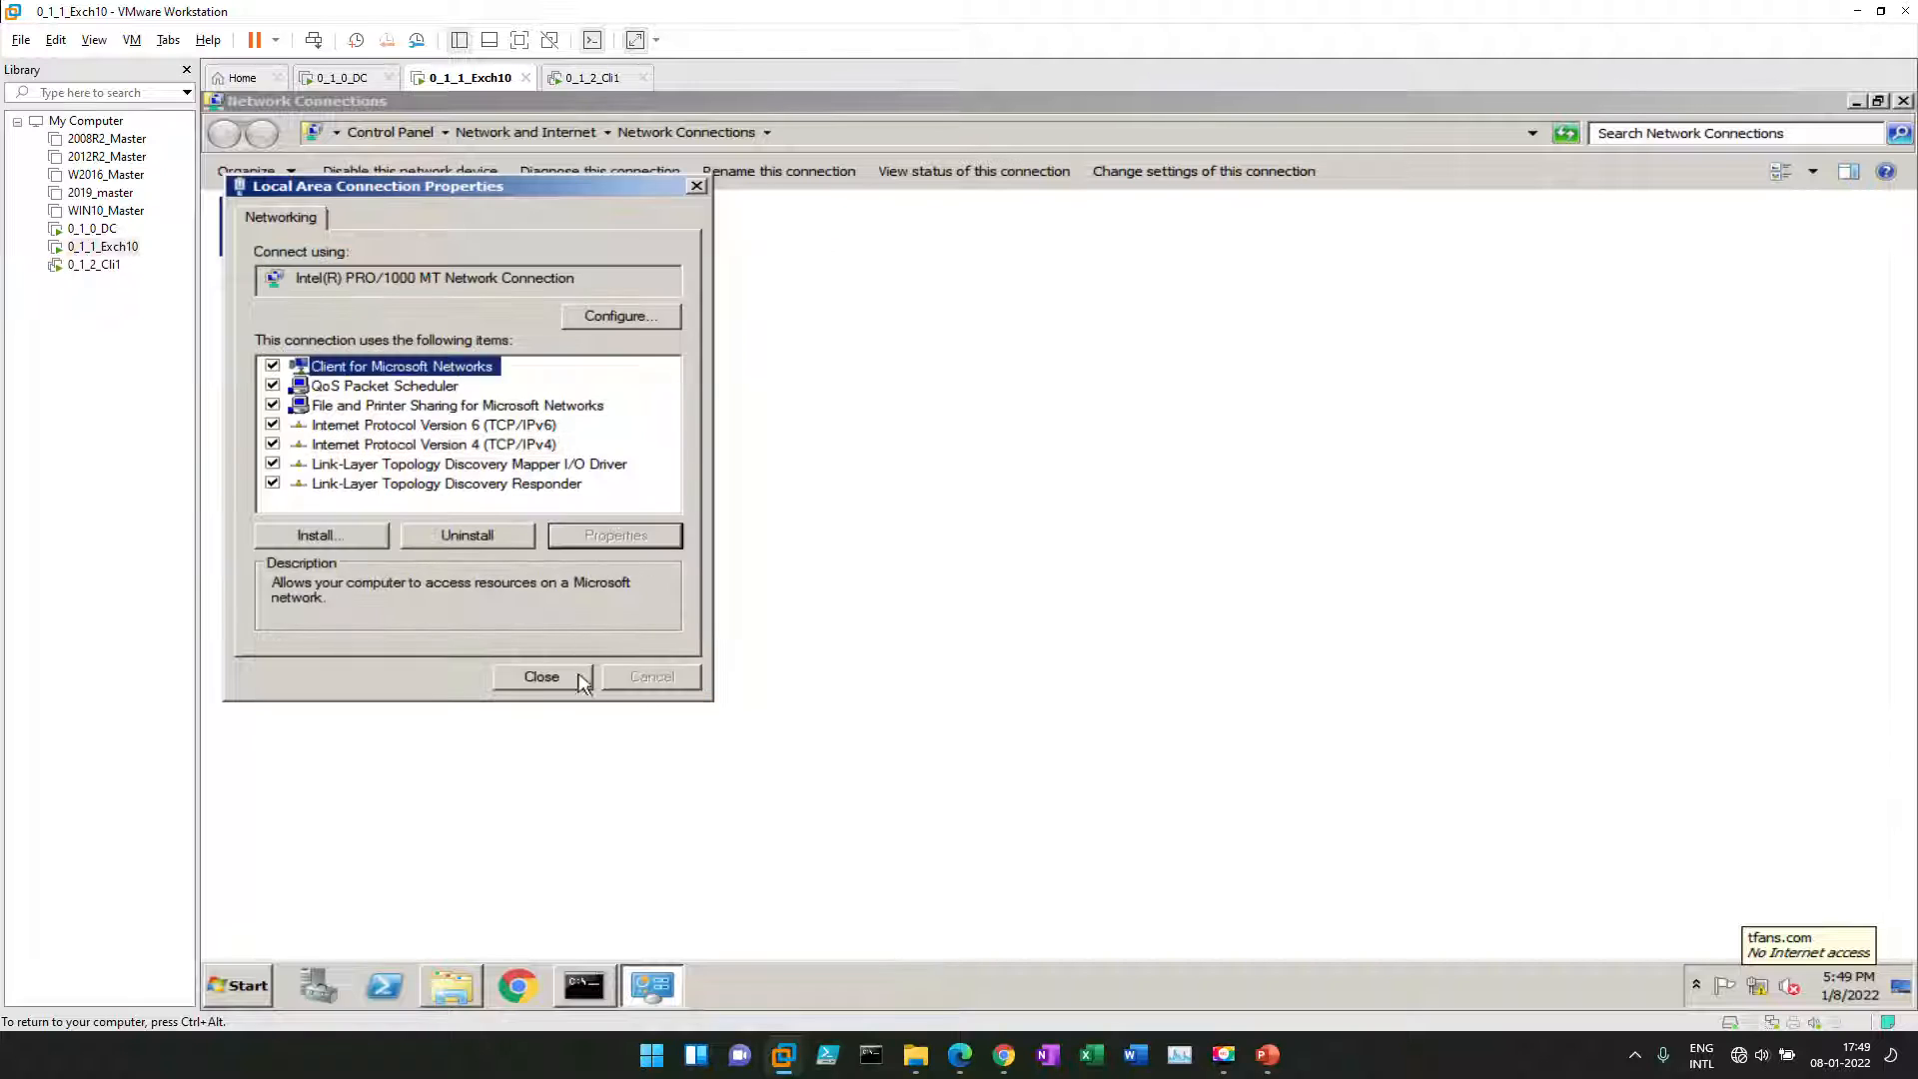
{"action": "left_click", "coordinate": [582, 680]}
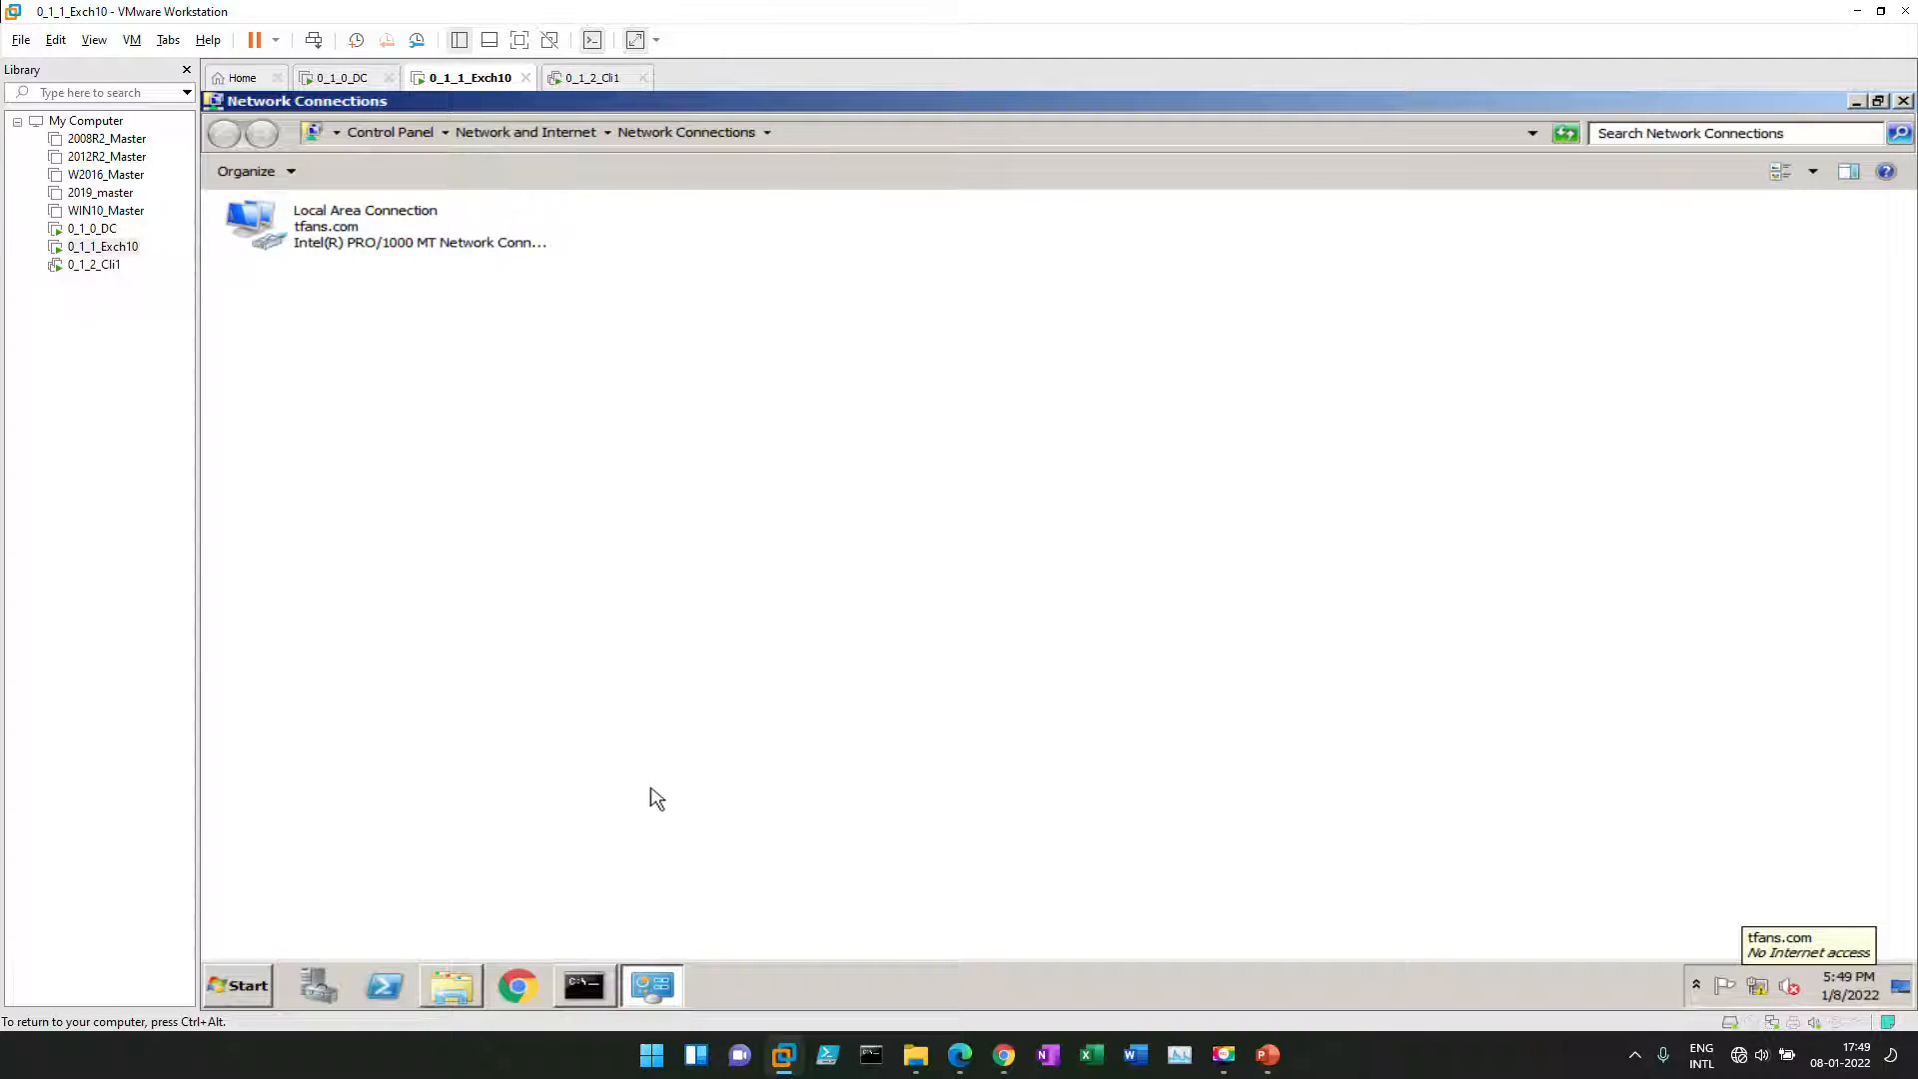
Step: View the computer's system properties to check its Windows edition, name and domain, and minimize the System window
{"action": "mouse_move", "coordinate": [452, 992]}
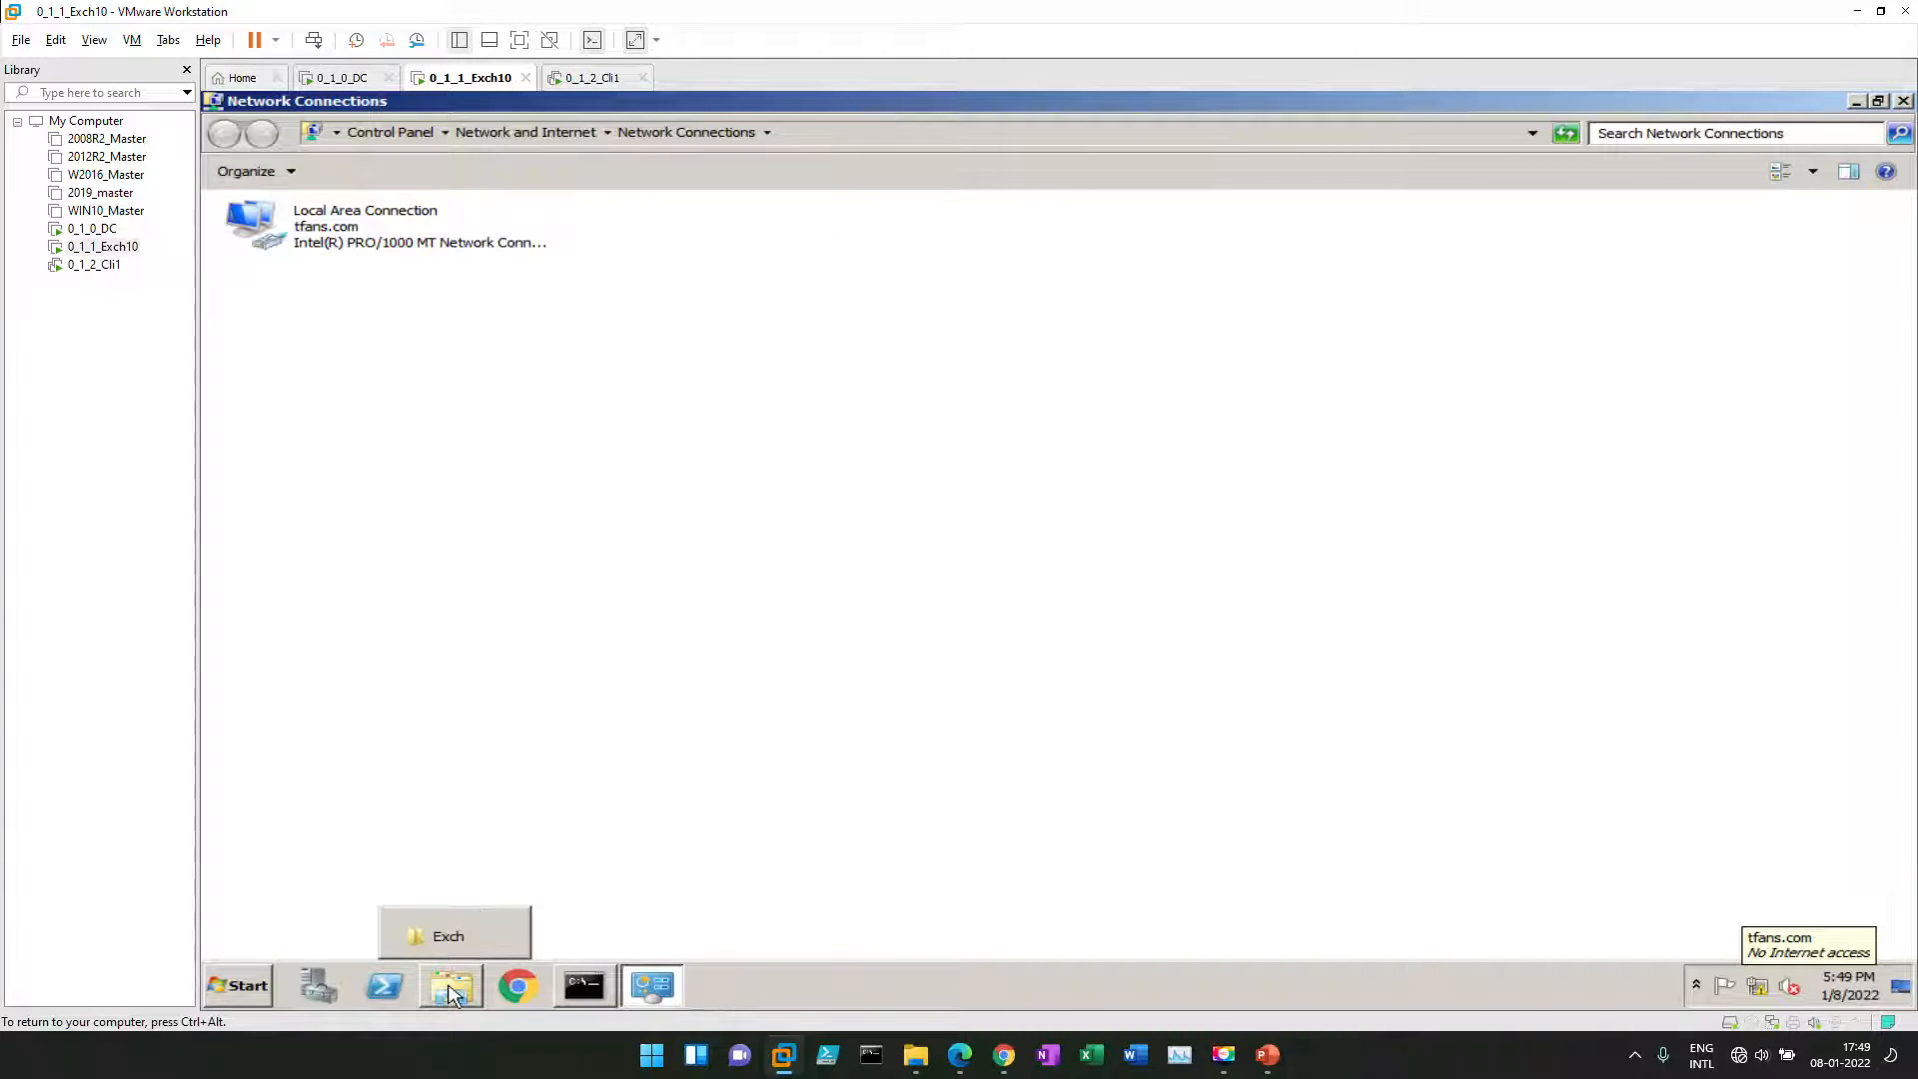
{"action": "left_click", "coordinate": [449, 935]}
{"action": "right_click", "coordinate": [630, 559]}
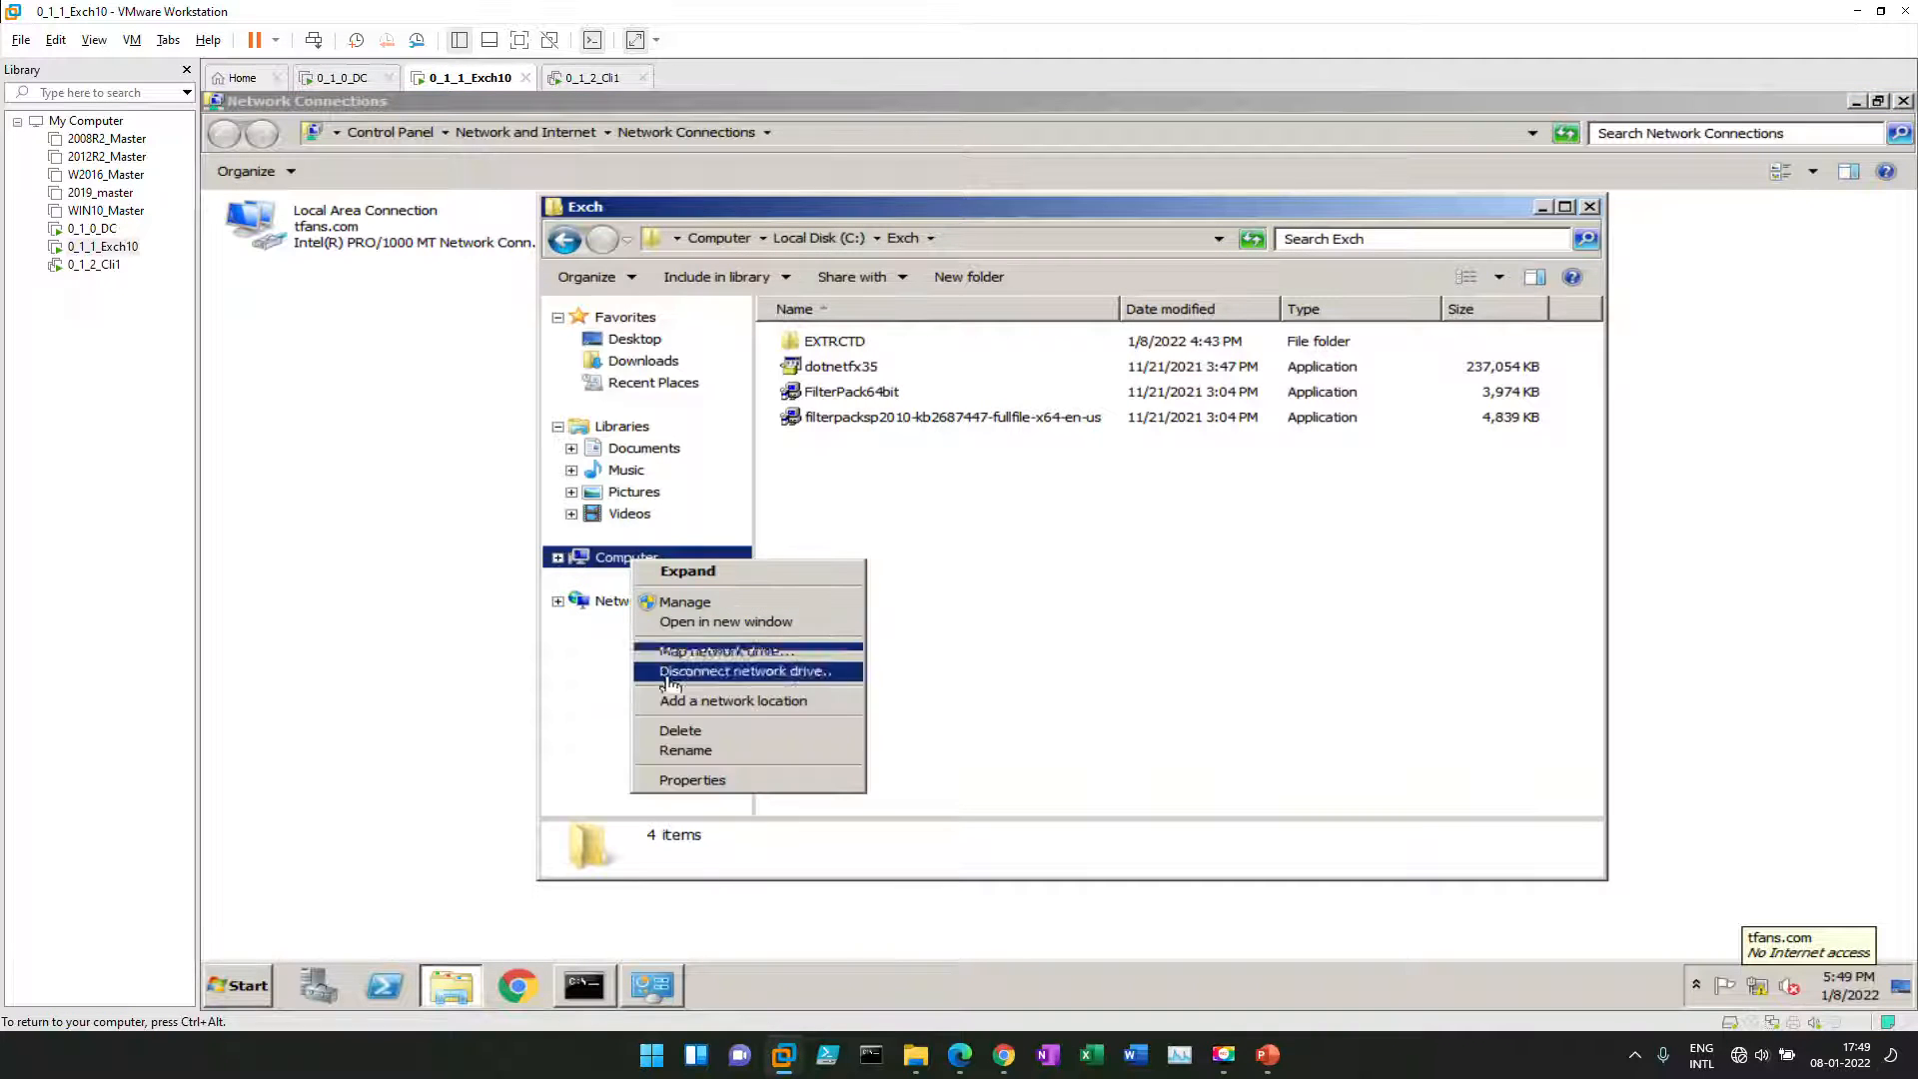
{"action": "left_click", "coordinate": [694, 781]}
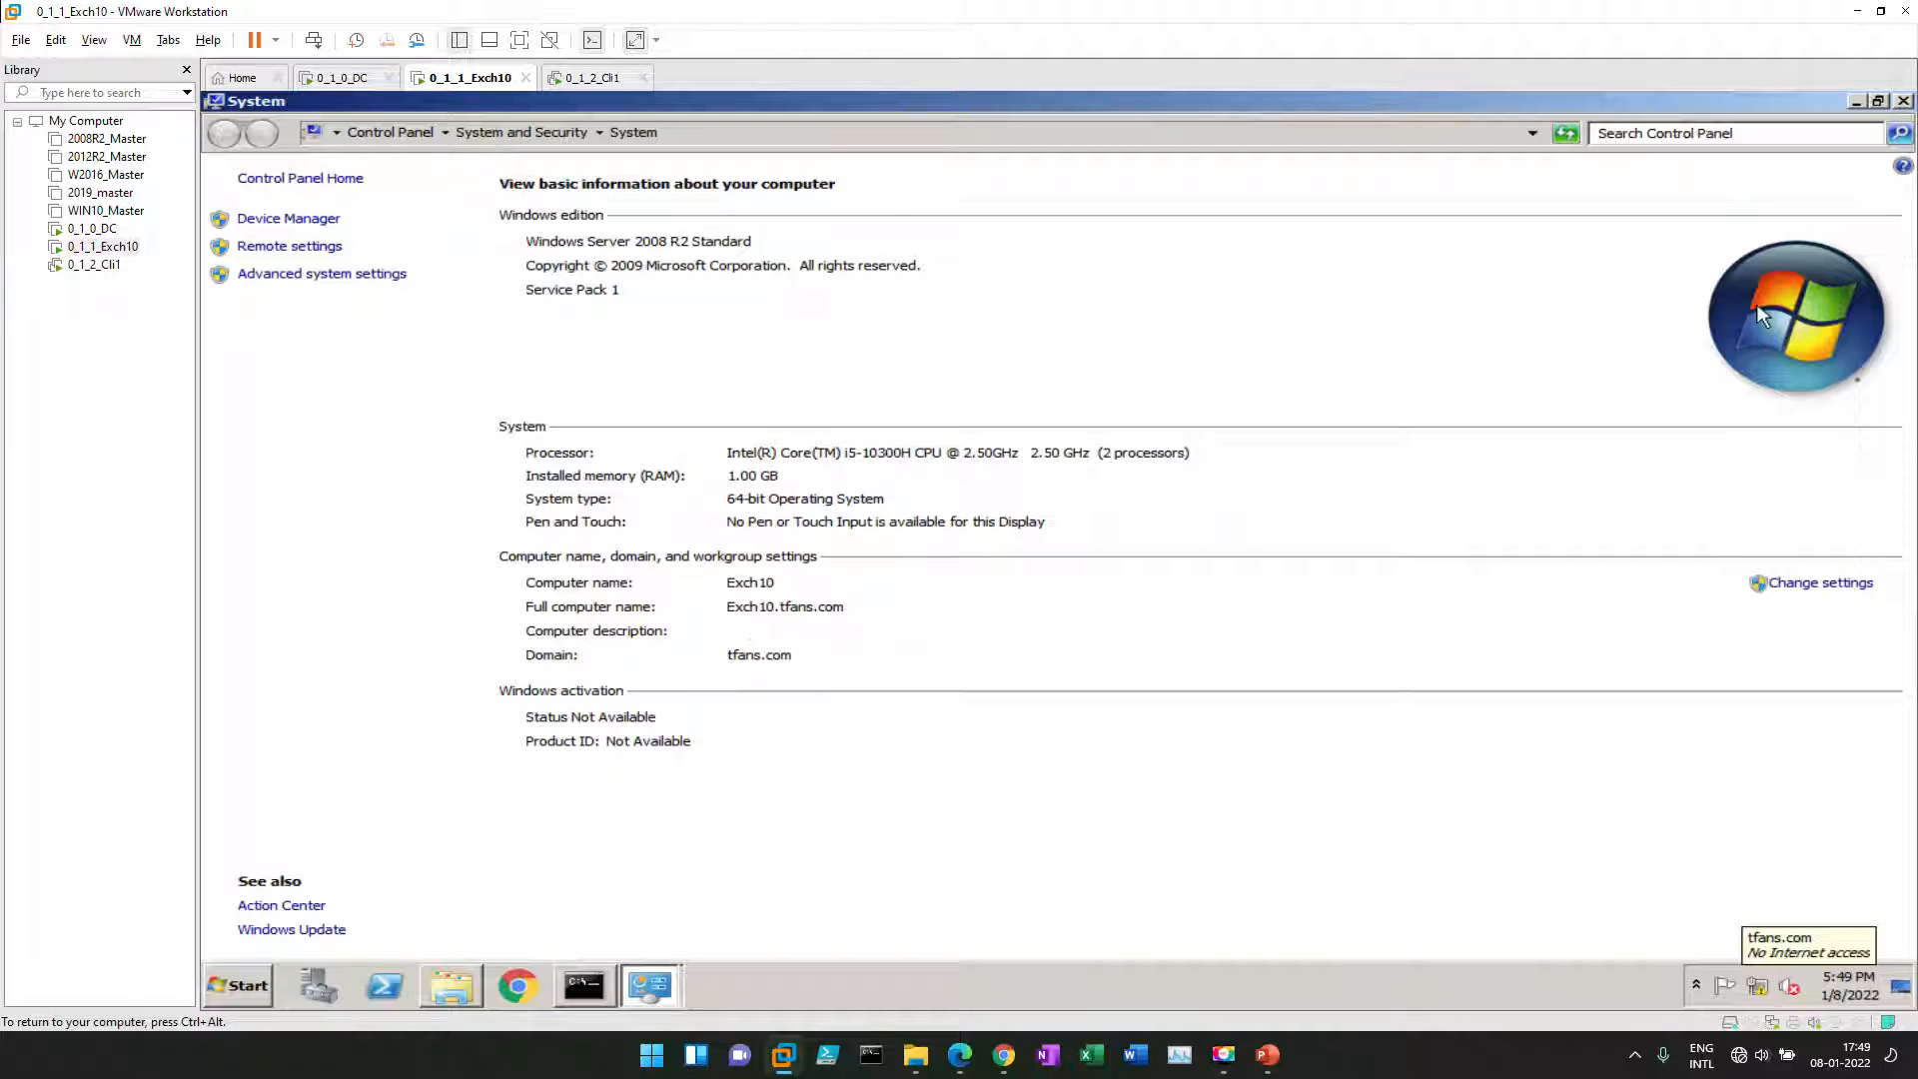
{"action": "left_click", "coordinate": [1860, 102]}
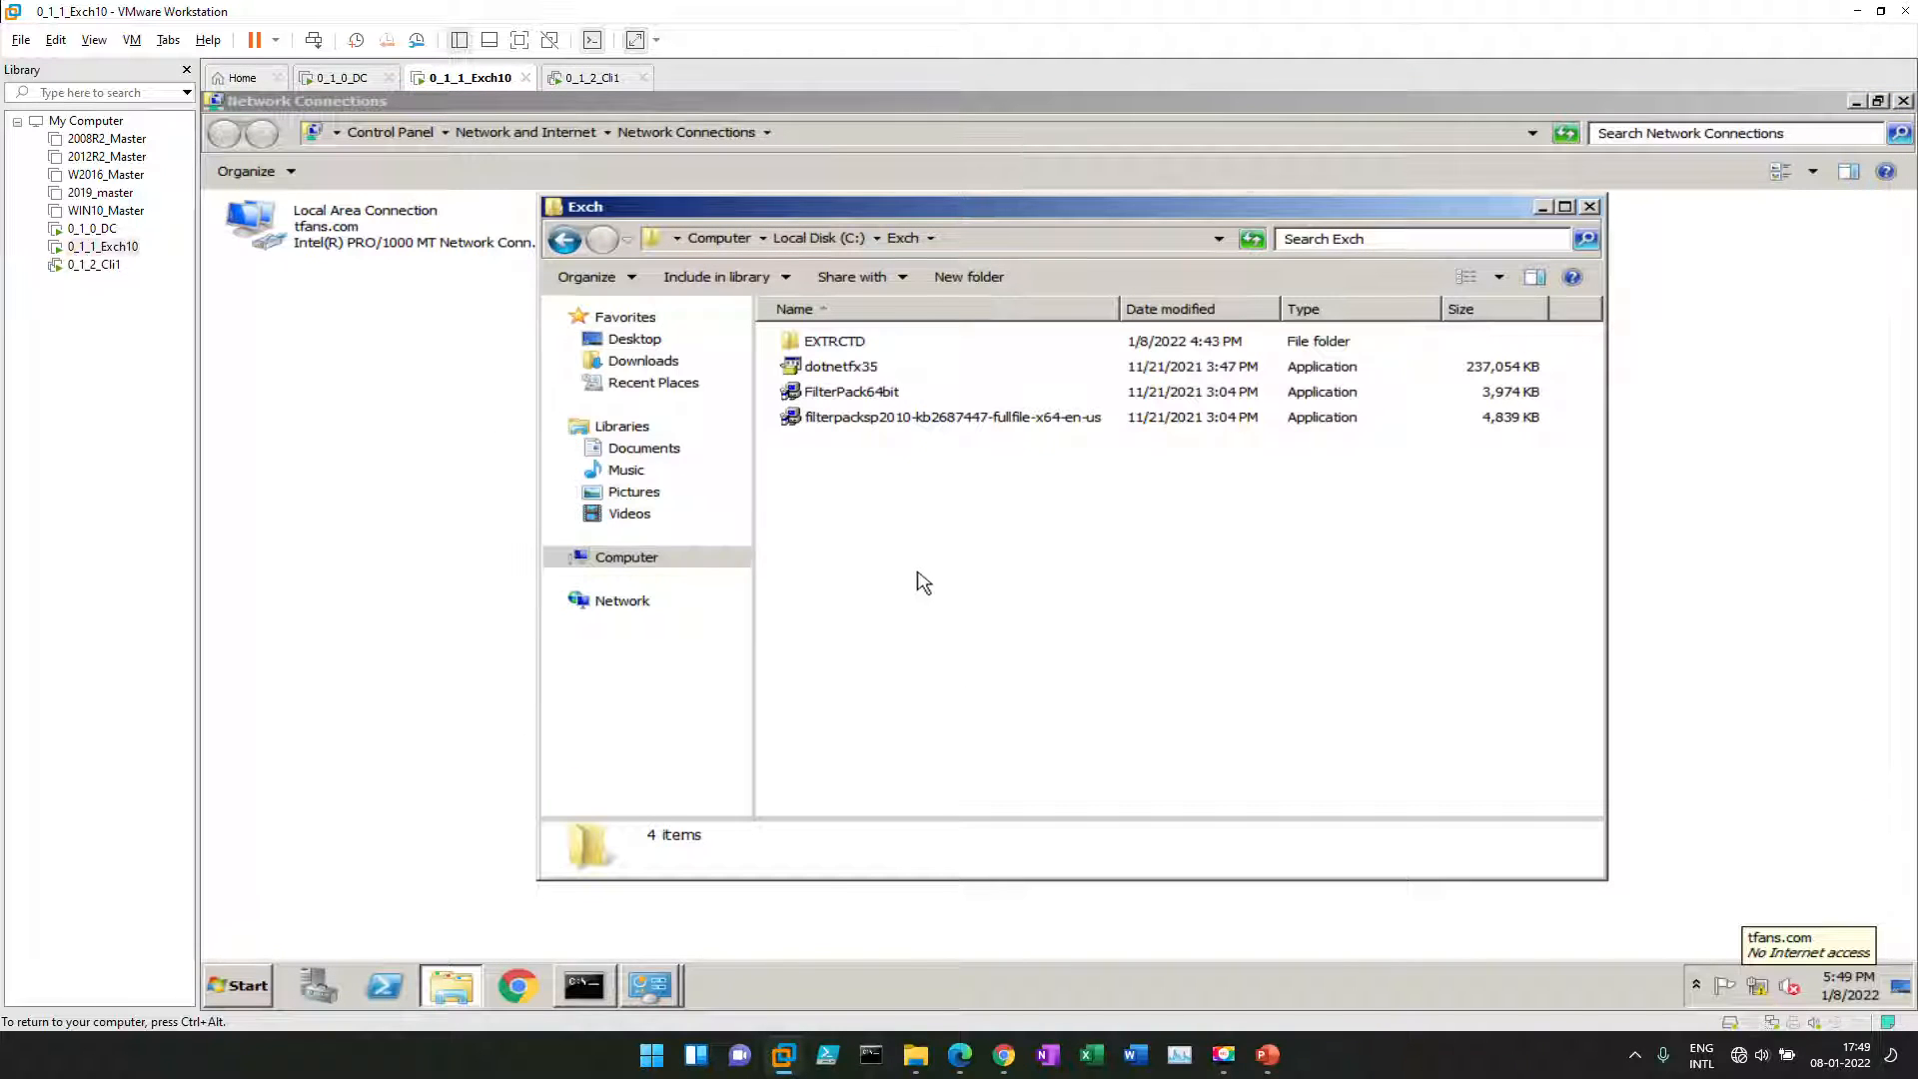
Step: Install Microsoft Filter Pack 2.0 from FilterPack64bit, accepting the license terms, and finish the Filter Pack Service Pack 2 (KB2687447) installation
{"action": "left_click", "coordinate": [863, 396]}
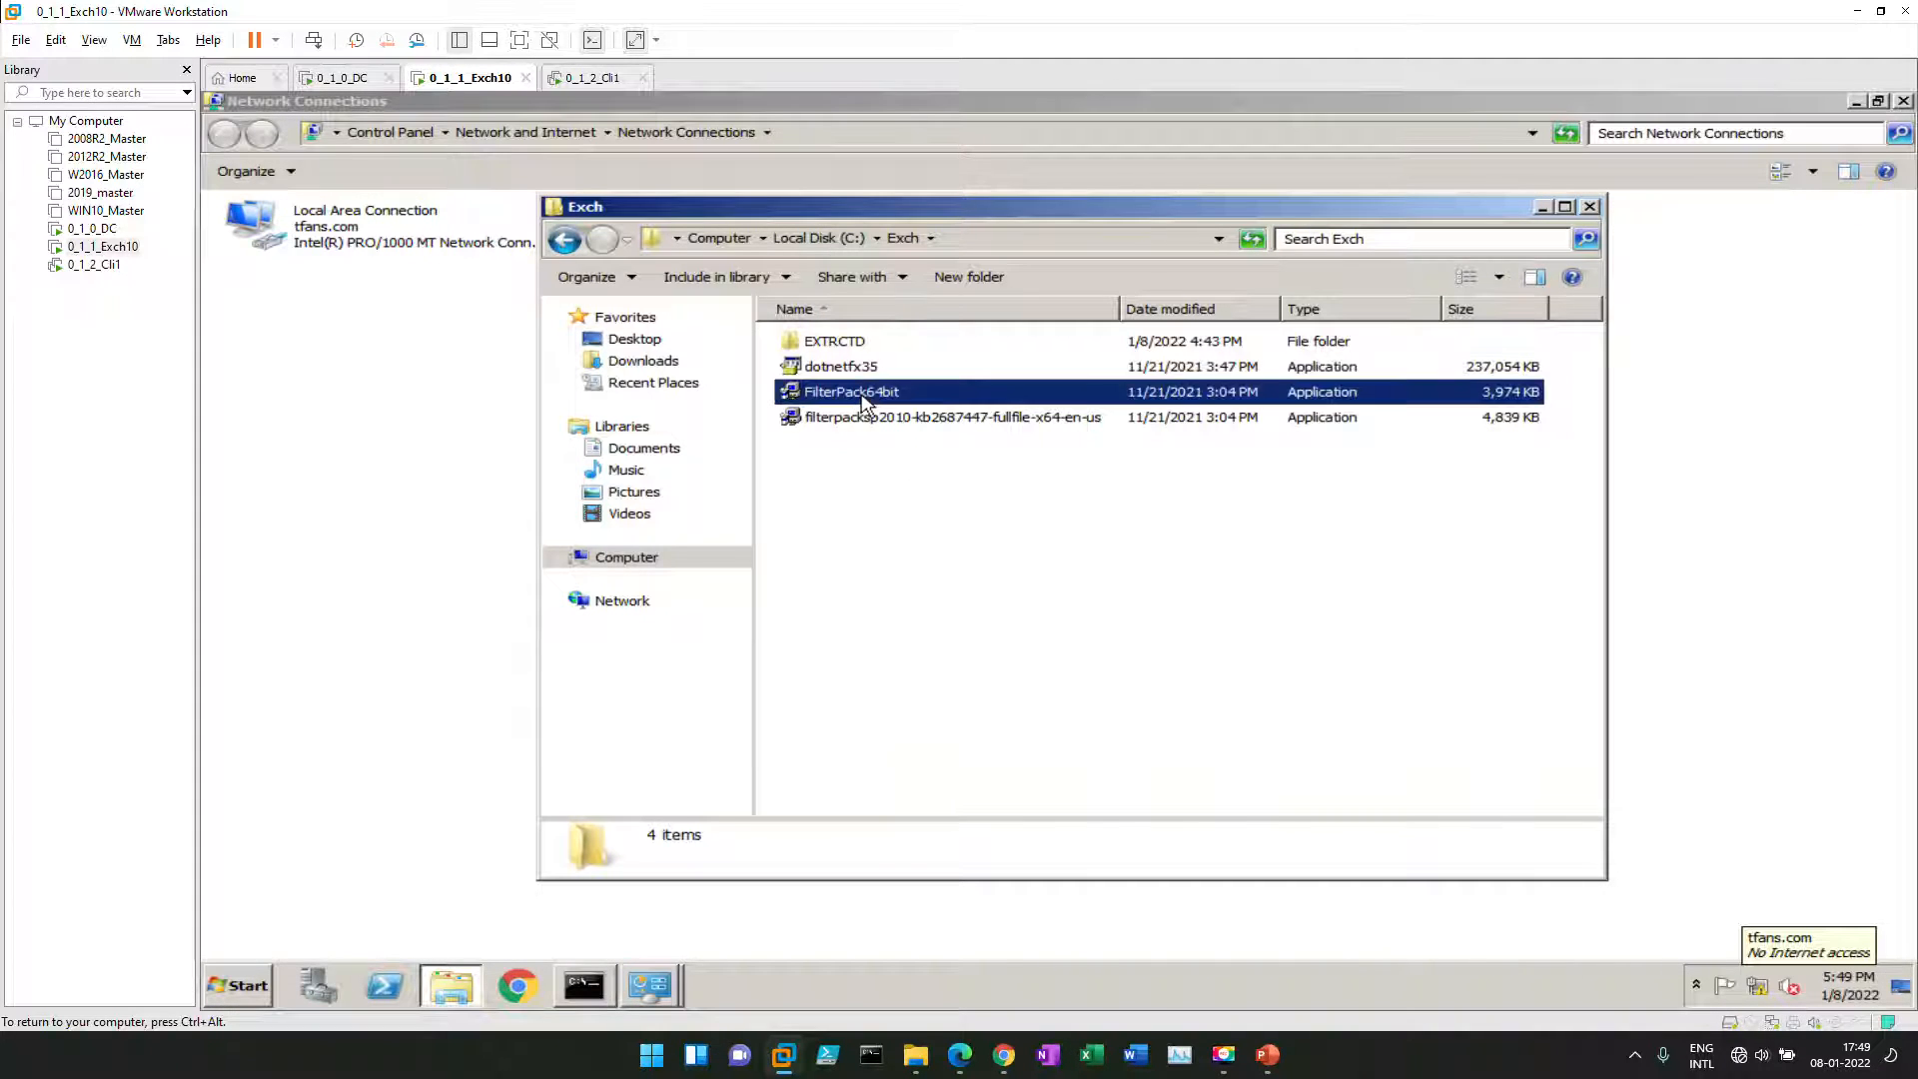
{"action": "right_click", "coordinate": [862, 396]}
{"action": "left_click", "coordinate": [949, 424]}
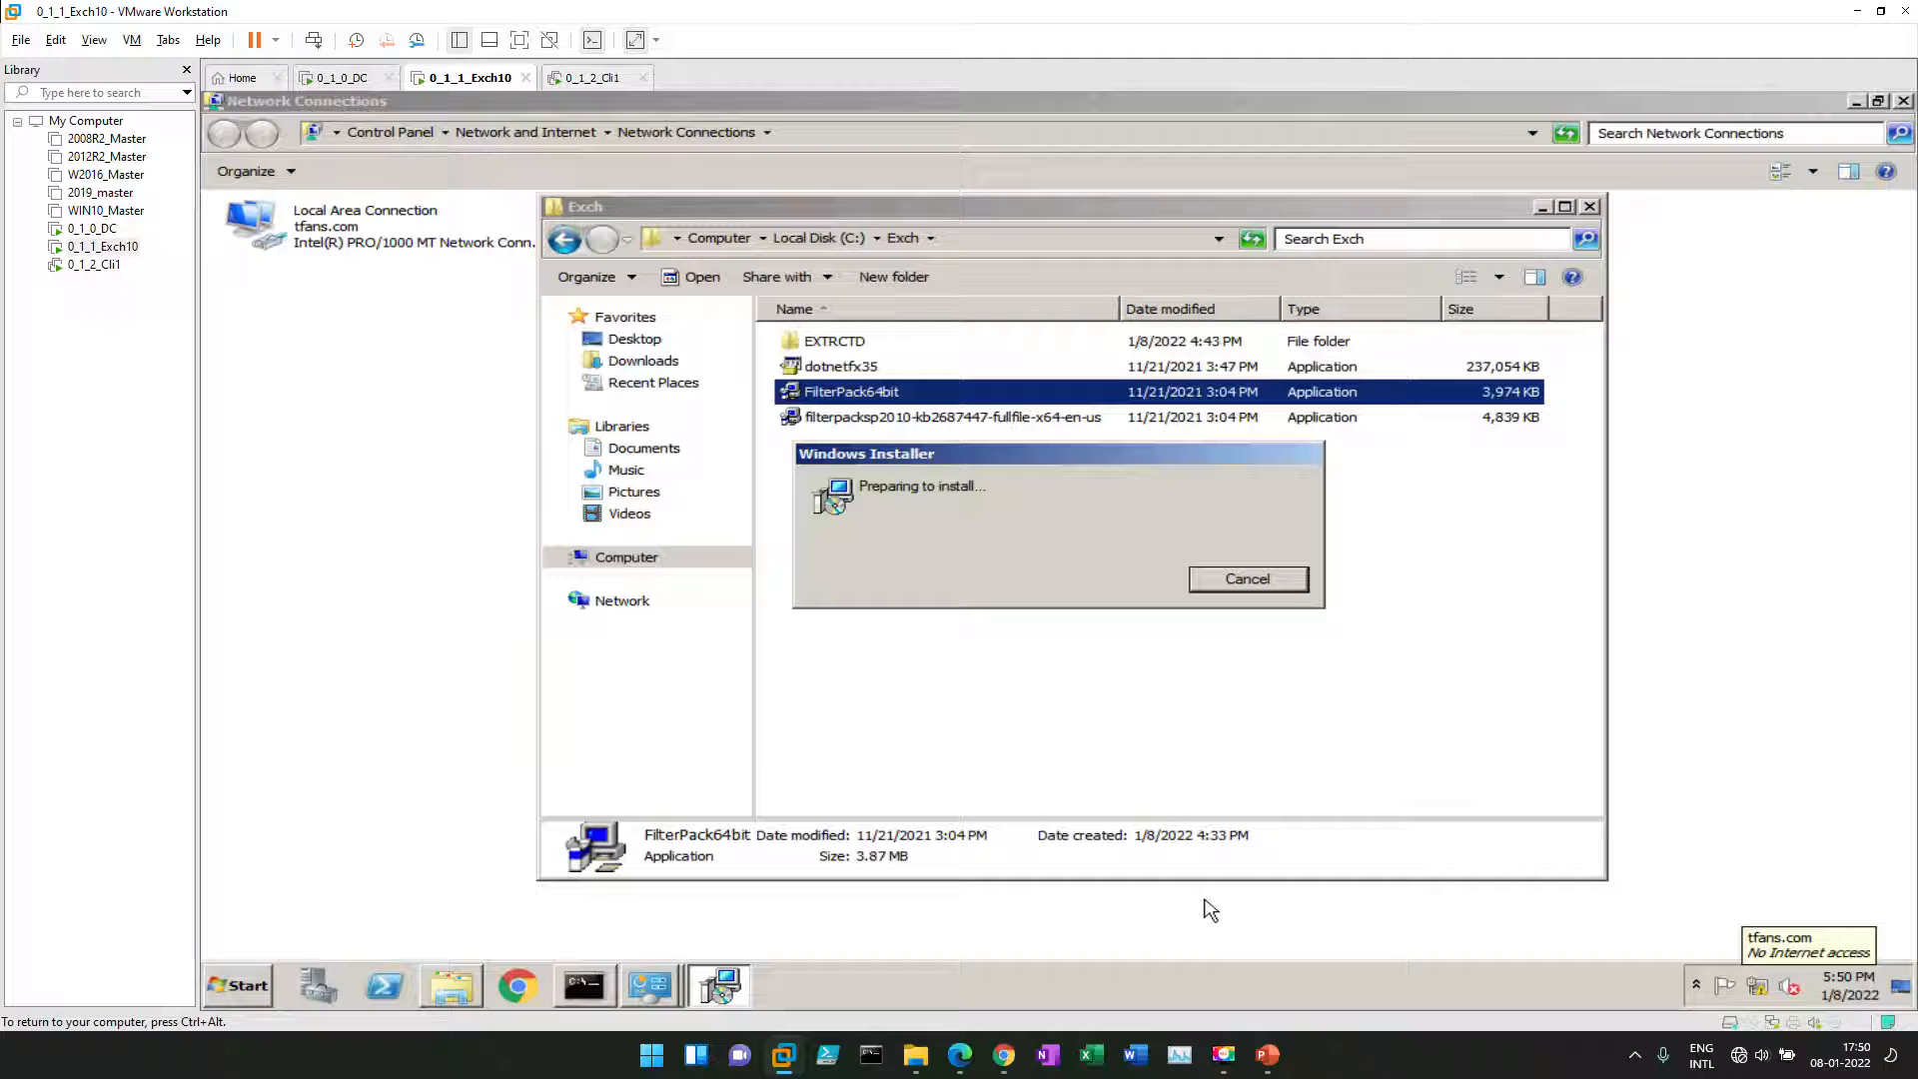
{"action": "left_click", "coordinate": [1223, 1054]}
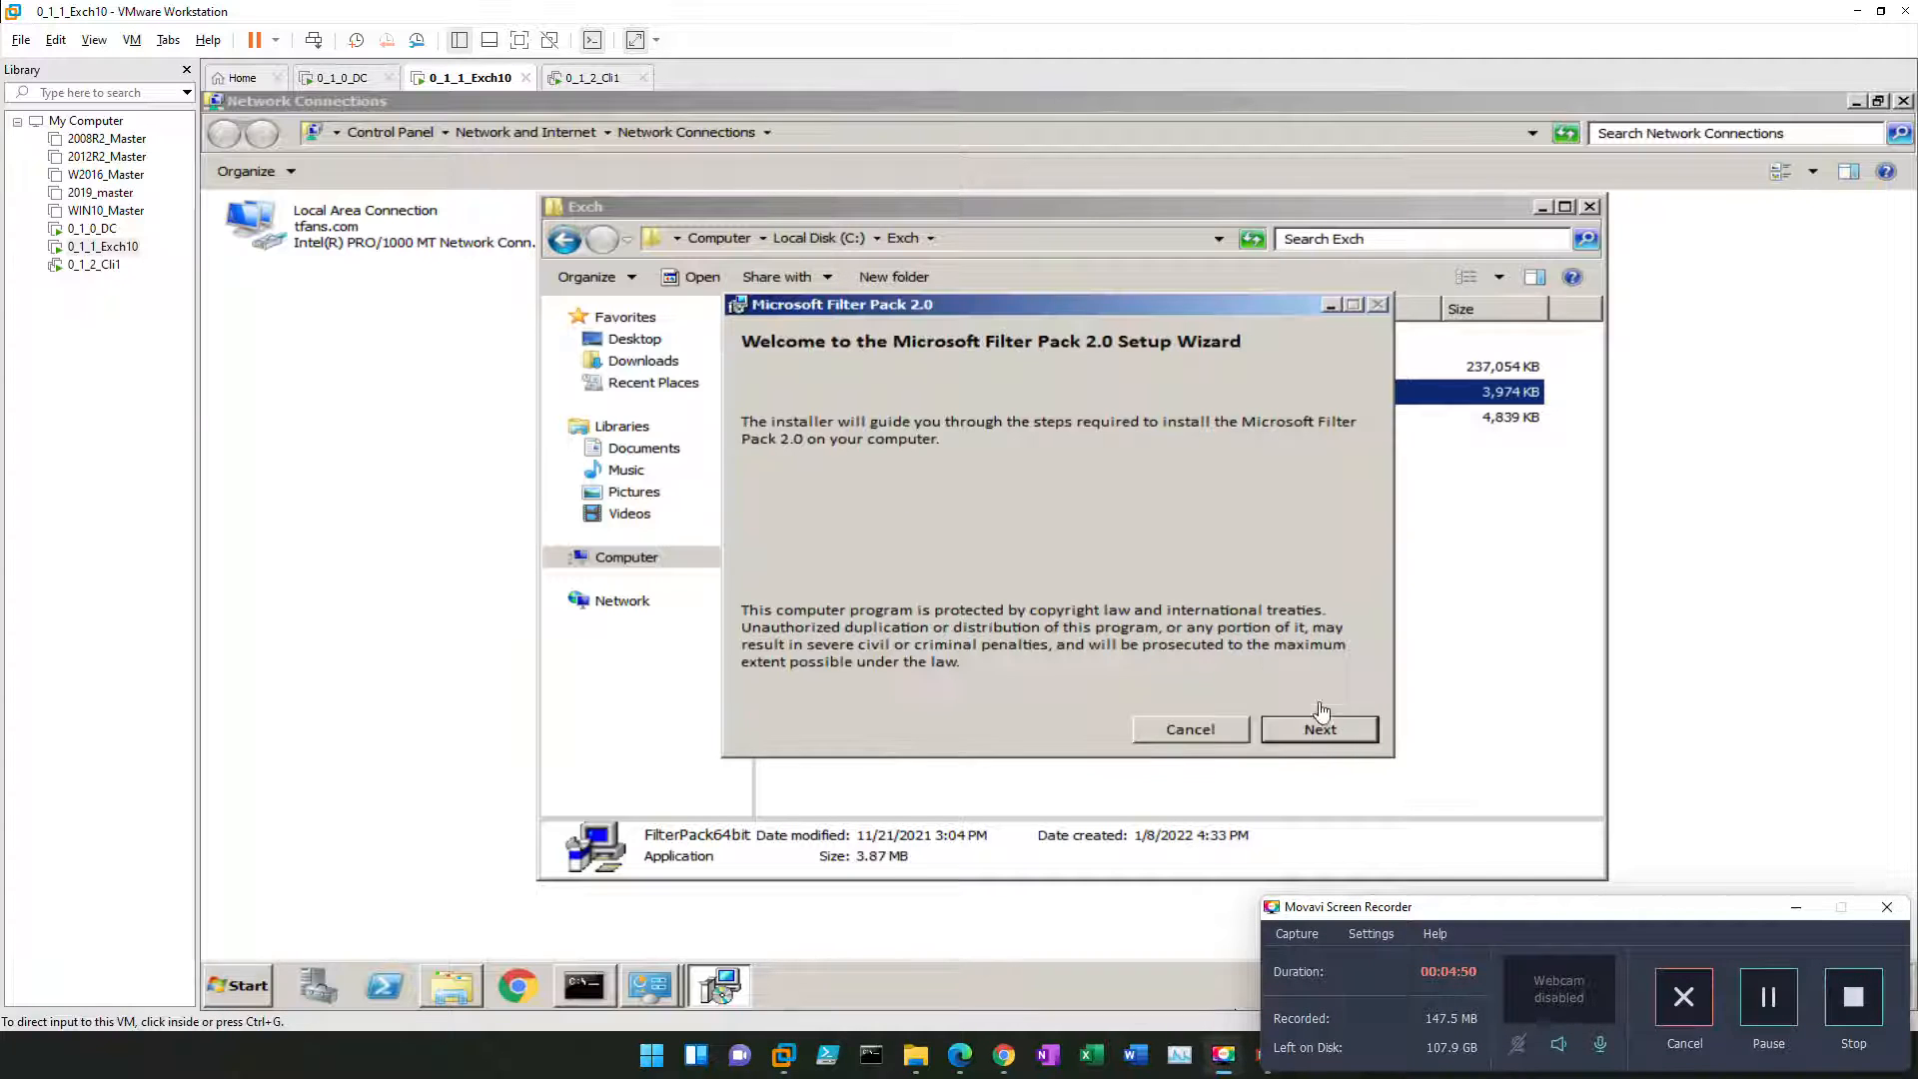
{"action": "left_click", "coordinate": [1315, 732]}
{"action": "left_click", "coordinate": [1316, 732]}
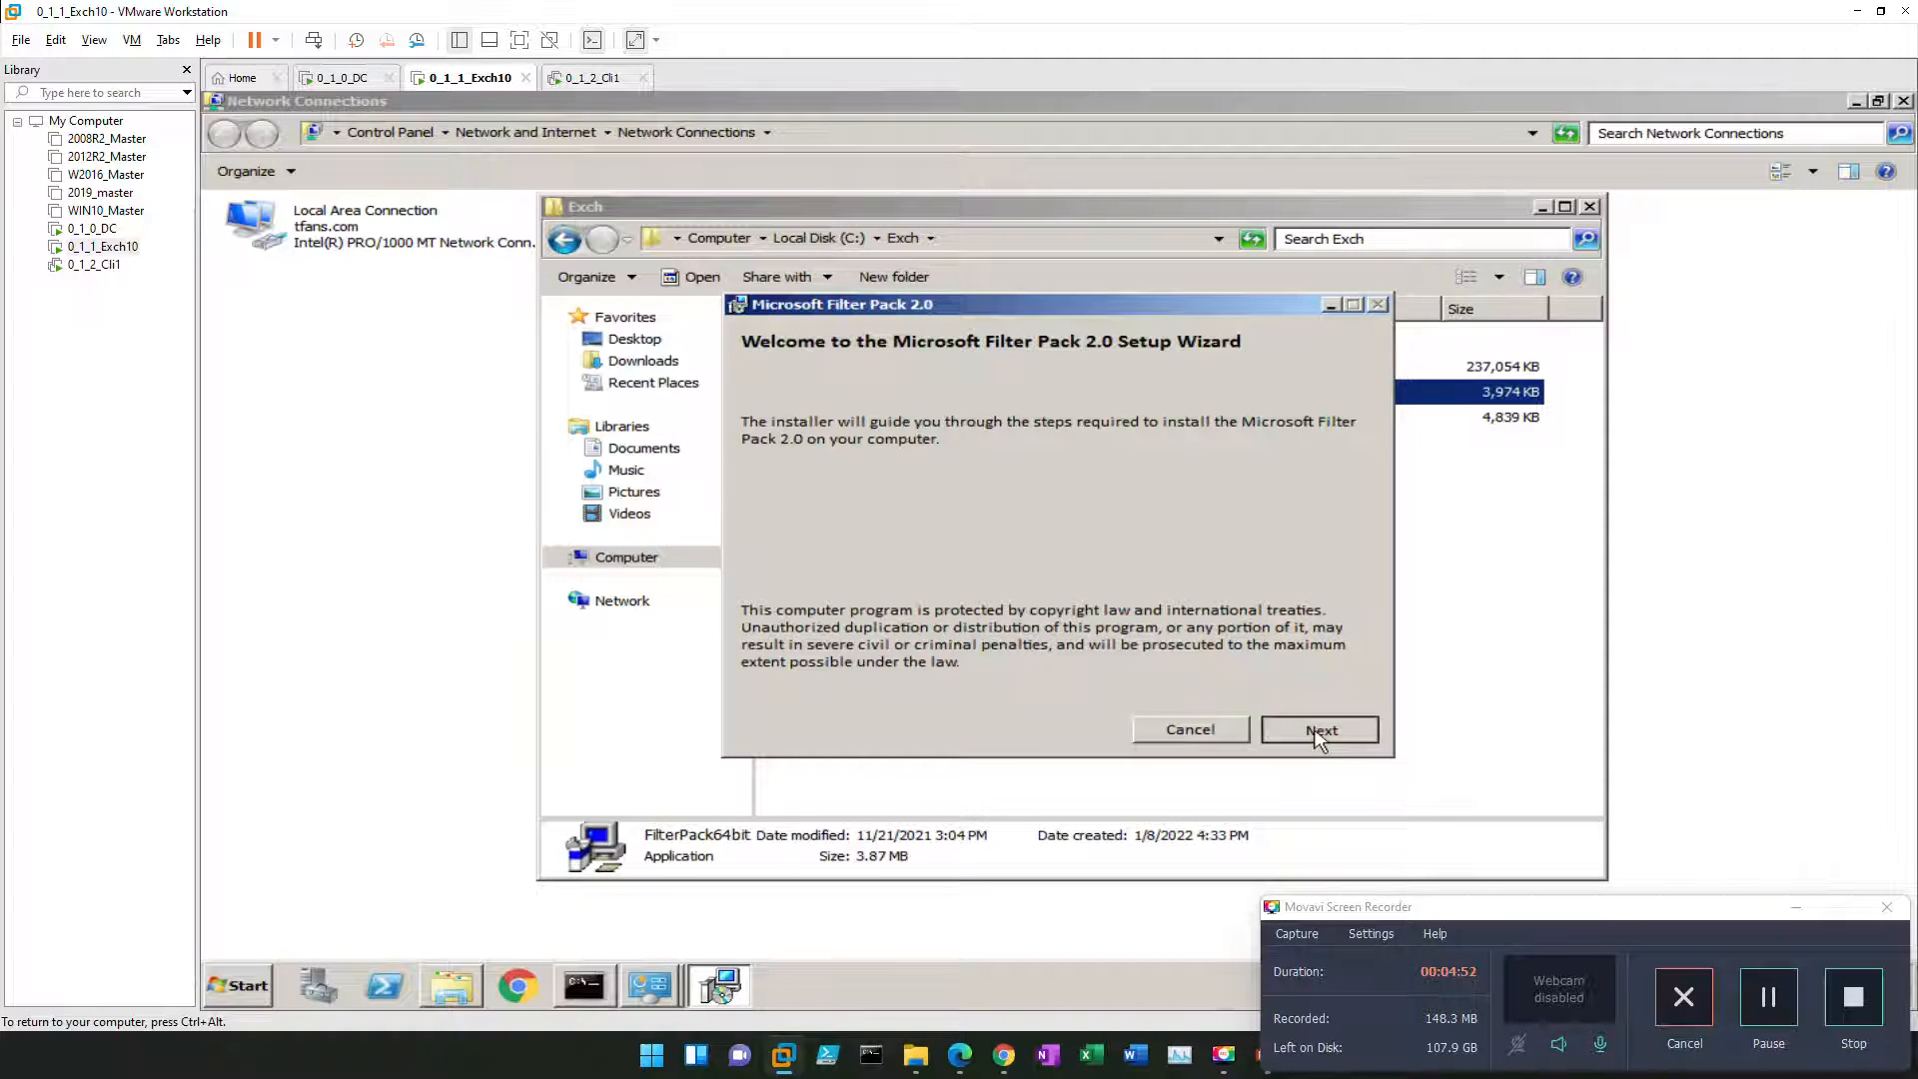
{"action": "left_click", "coordinate": [850, 714]}
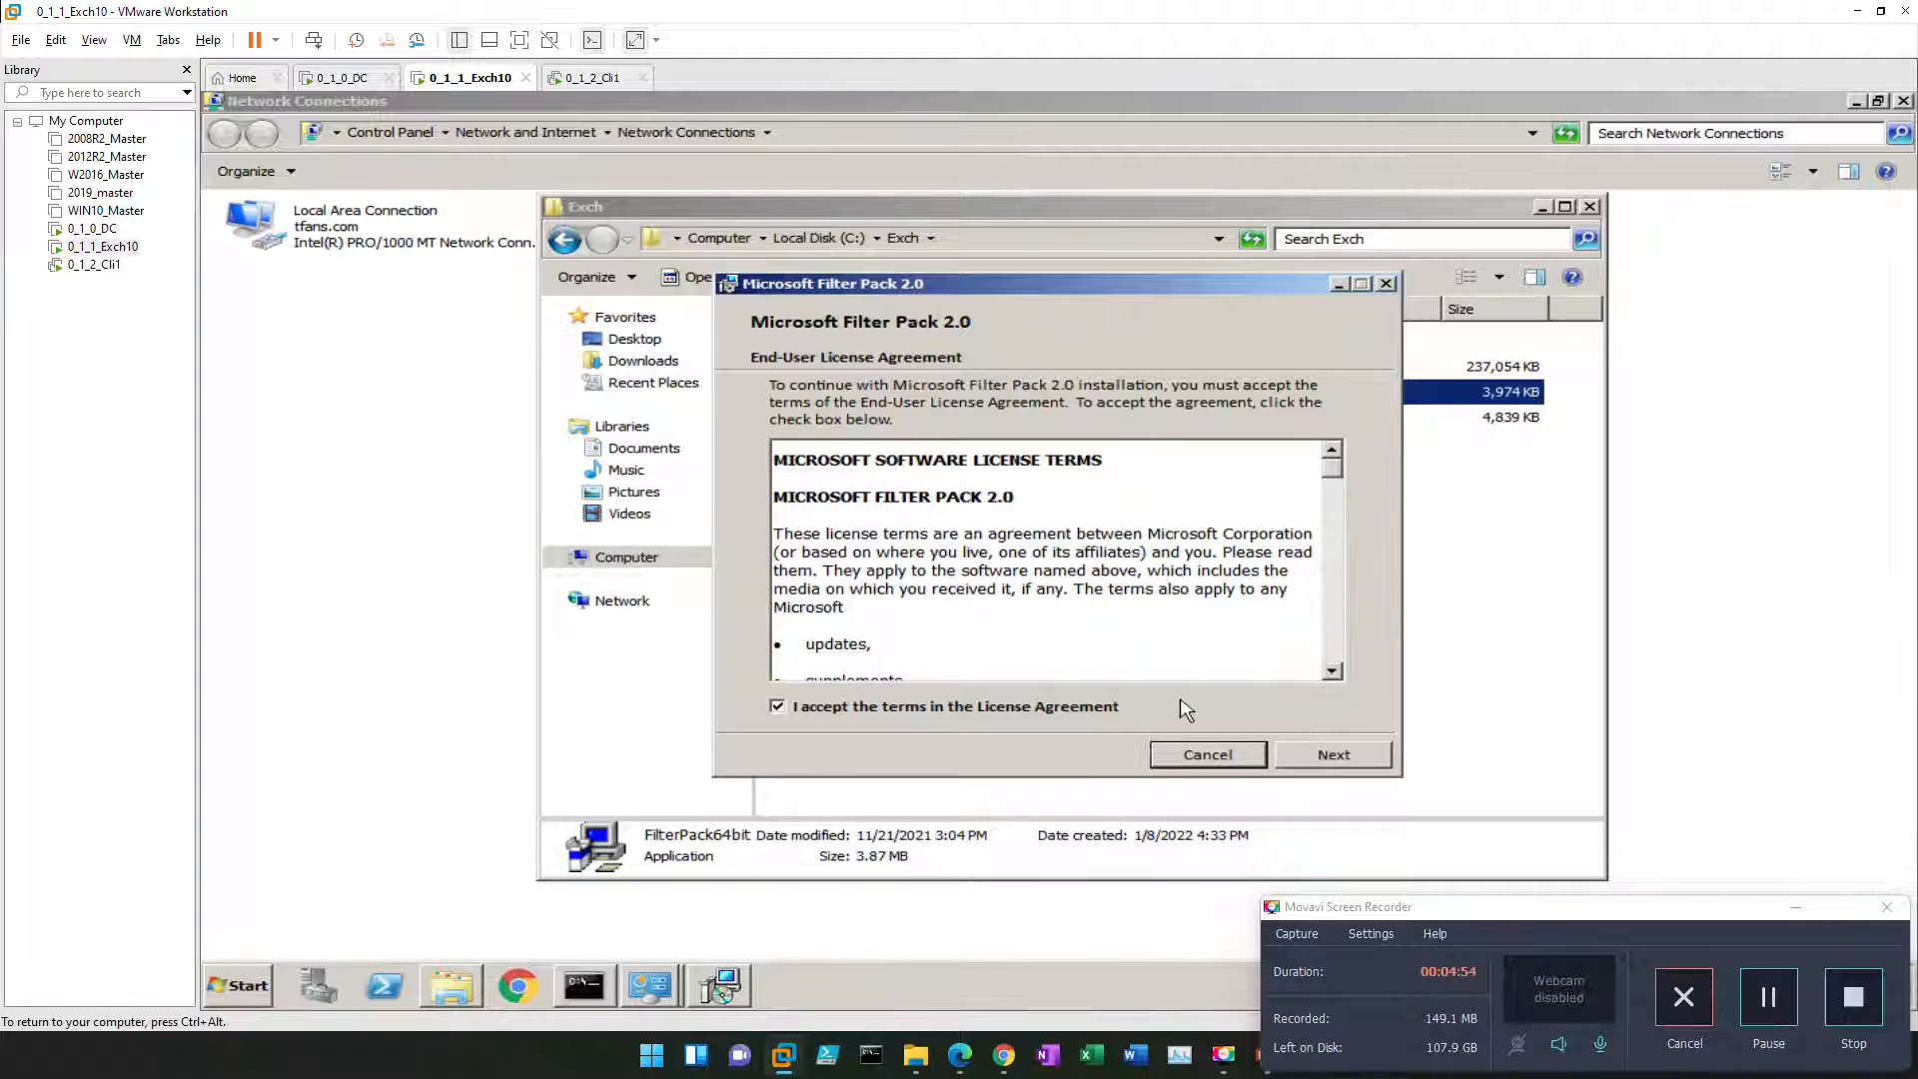
{"action": "left_click", "coordinate": [1322, 756]}
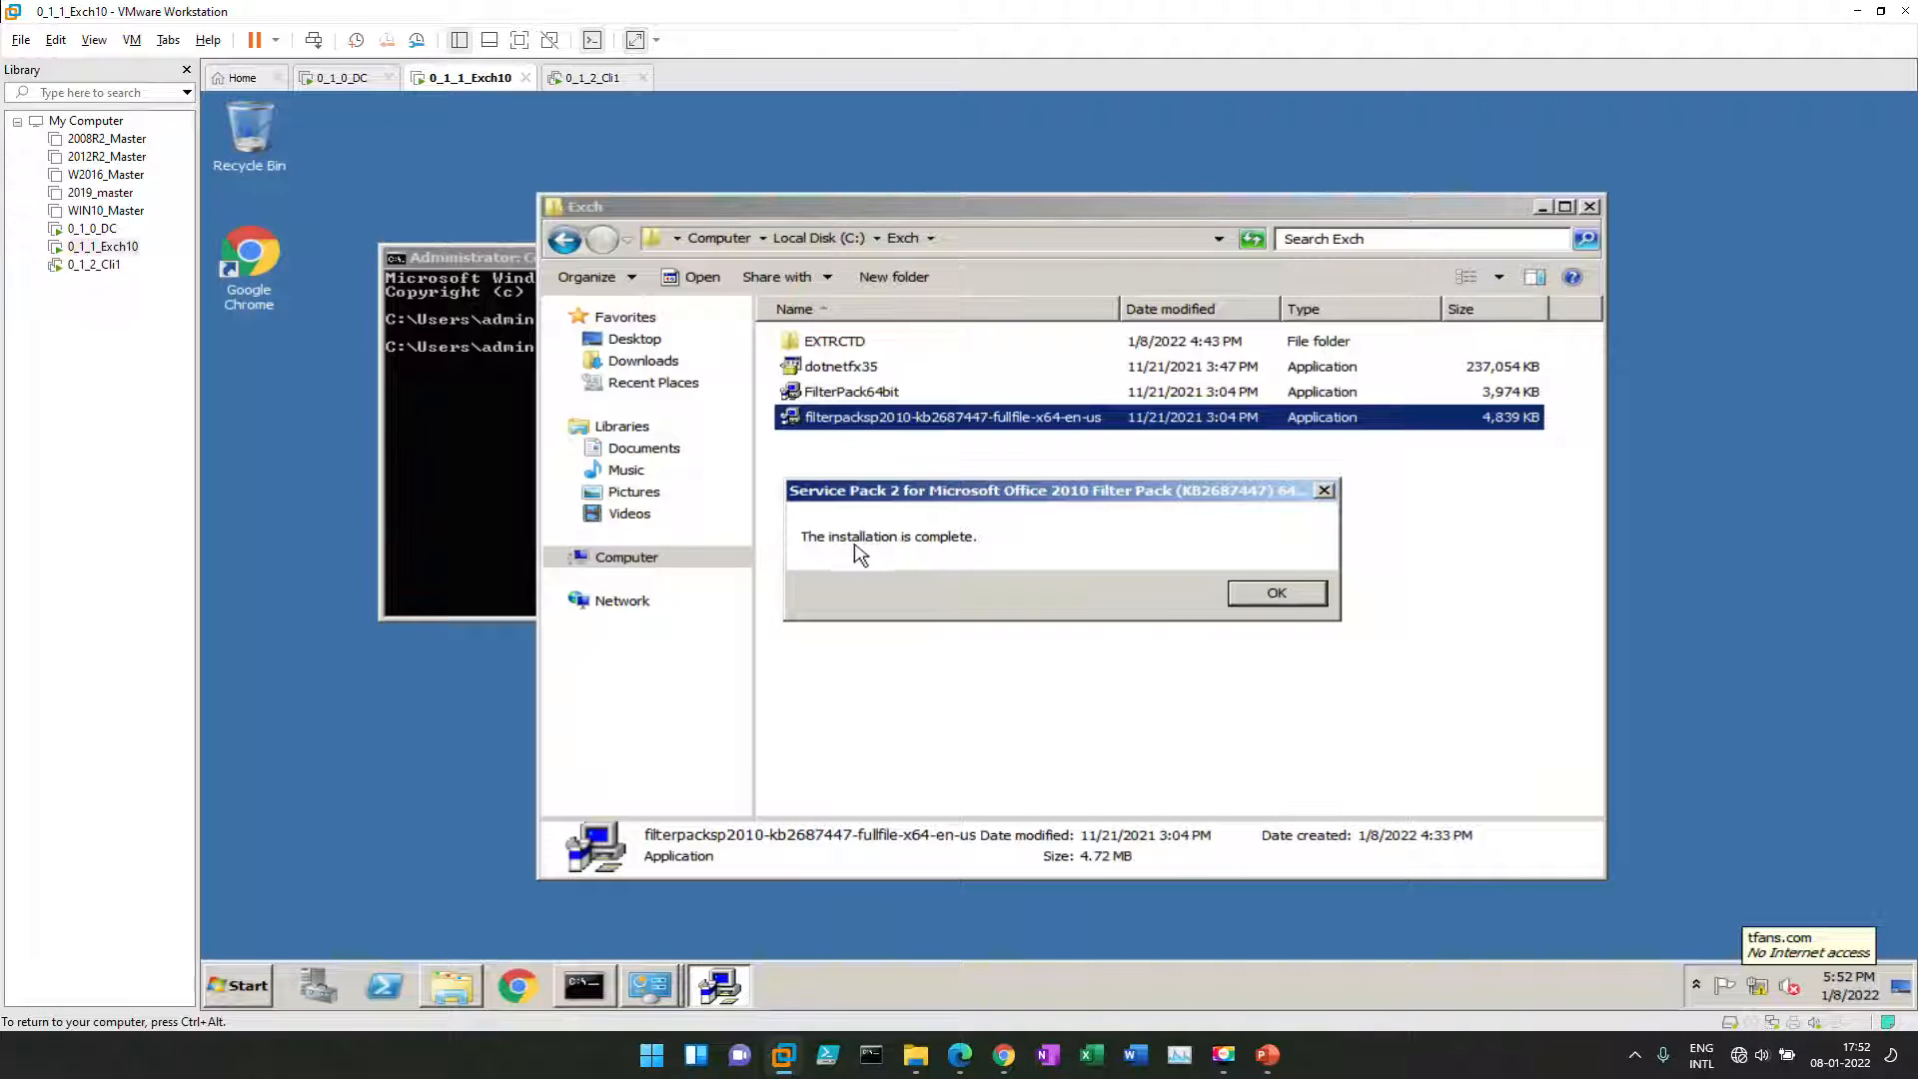
{"action": "left_click", "coordinate": [1291, 594]}
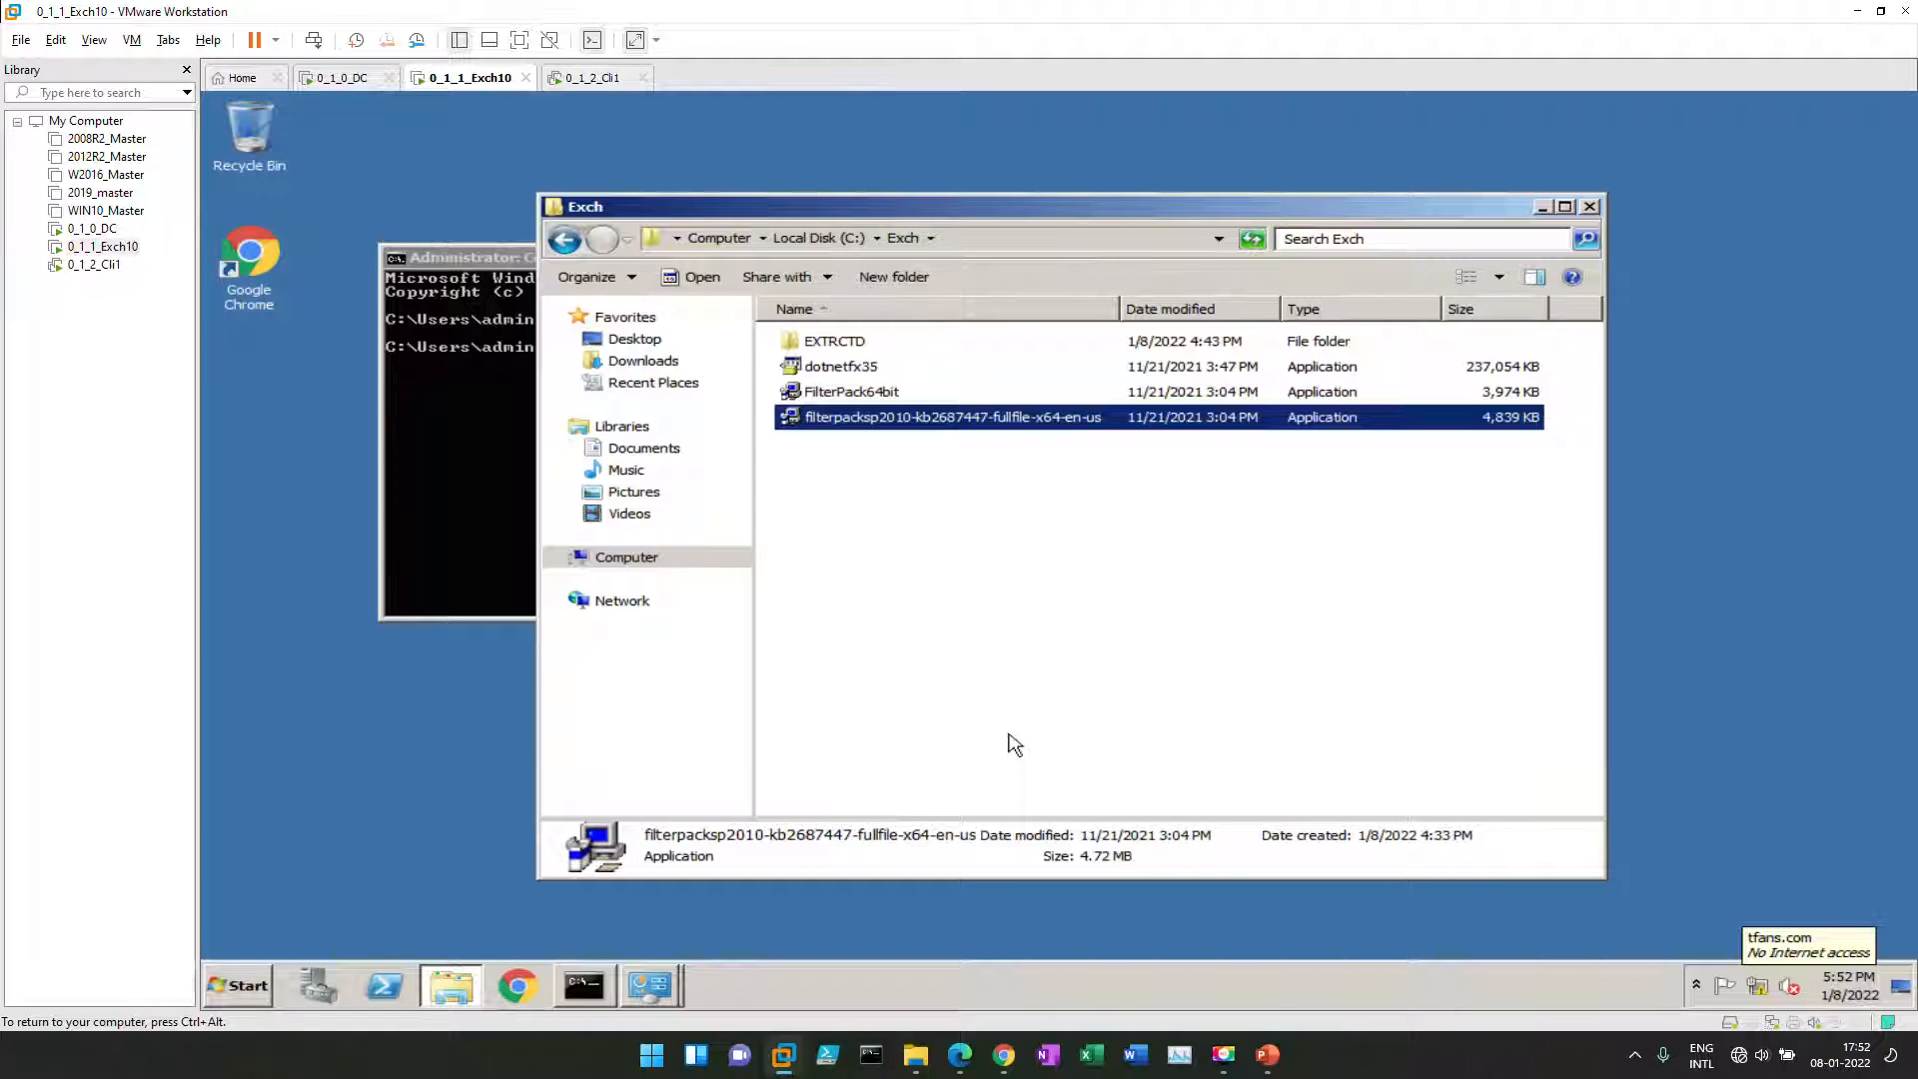
{"action": "left_click", "coordinate": [1225, 1055]}
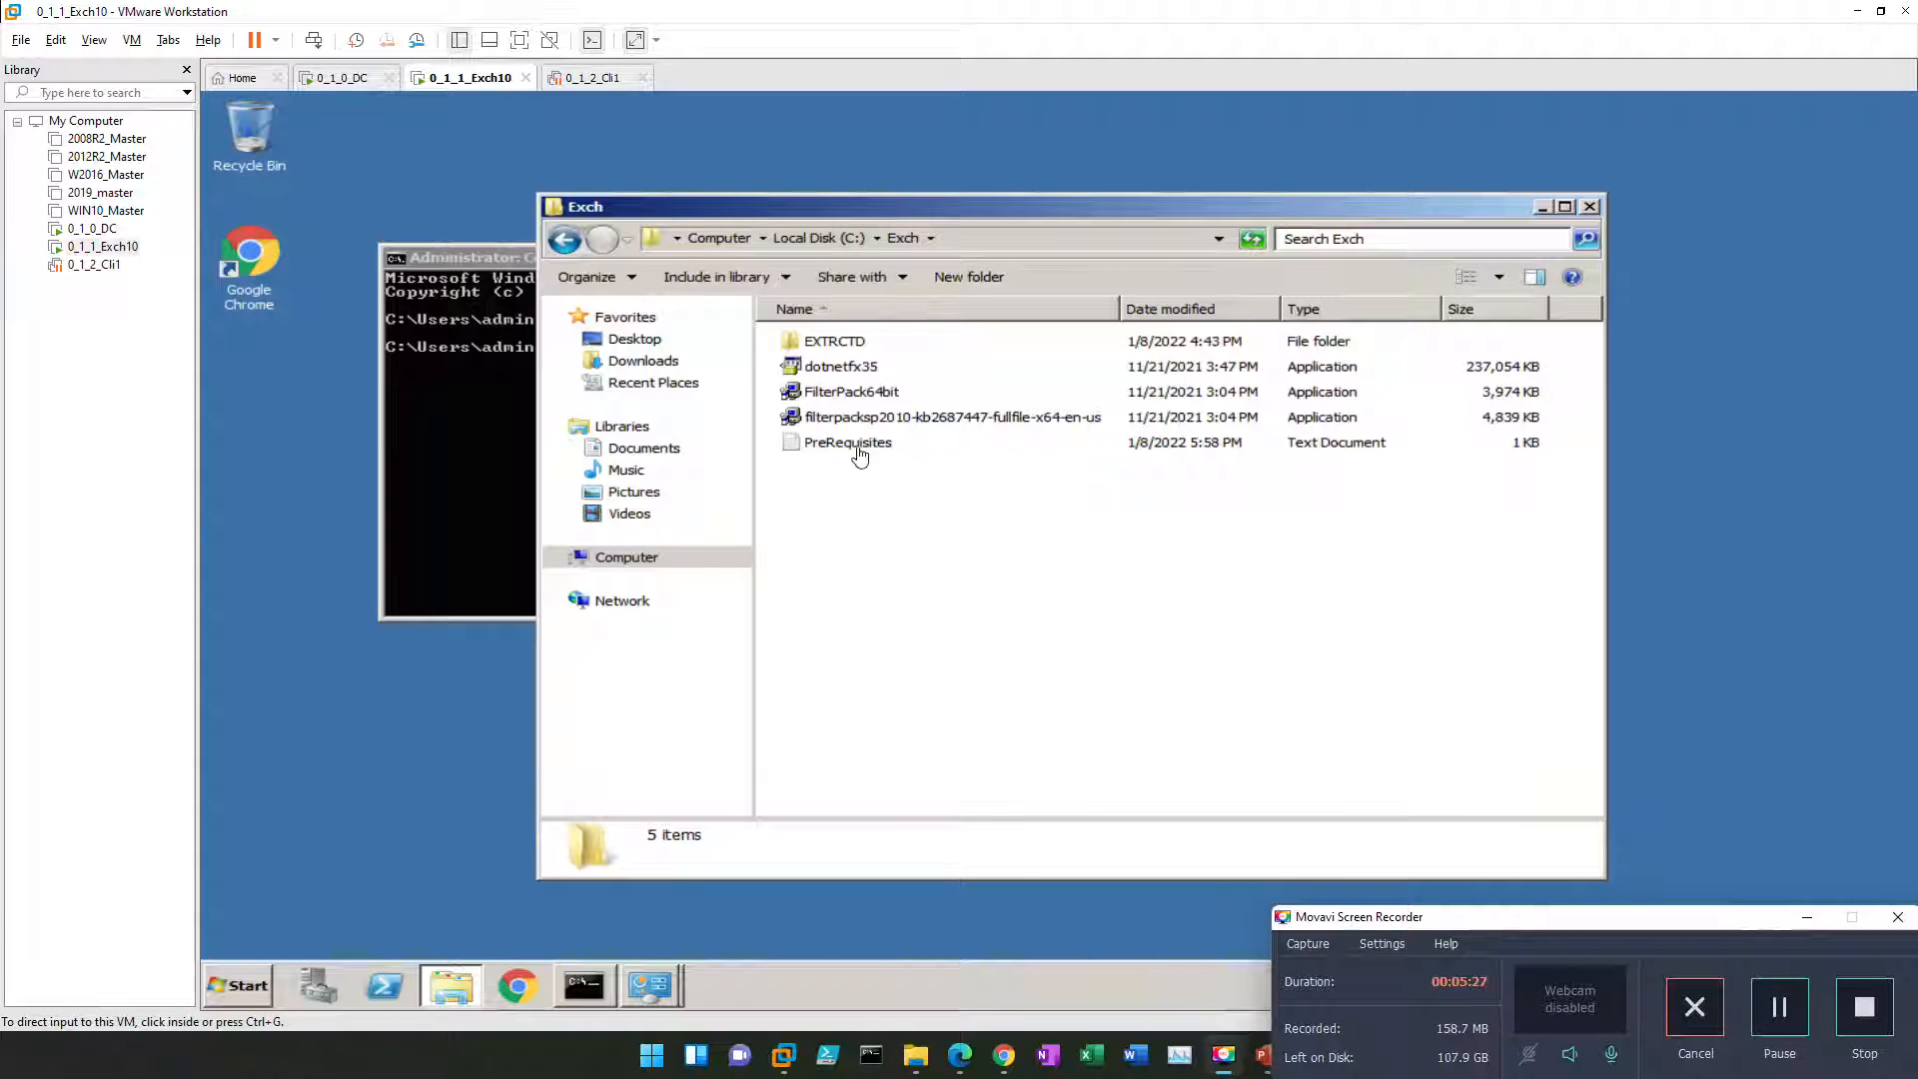
Step: Copy the complete Add-WindowsFeature command from the PreRequisites text document and minimize the document
{"action": "left_click", "coordinate": [849, 446]}
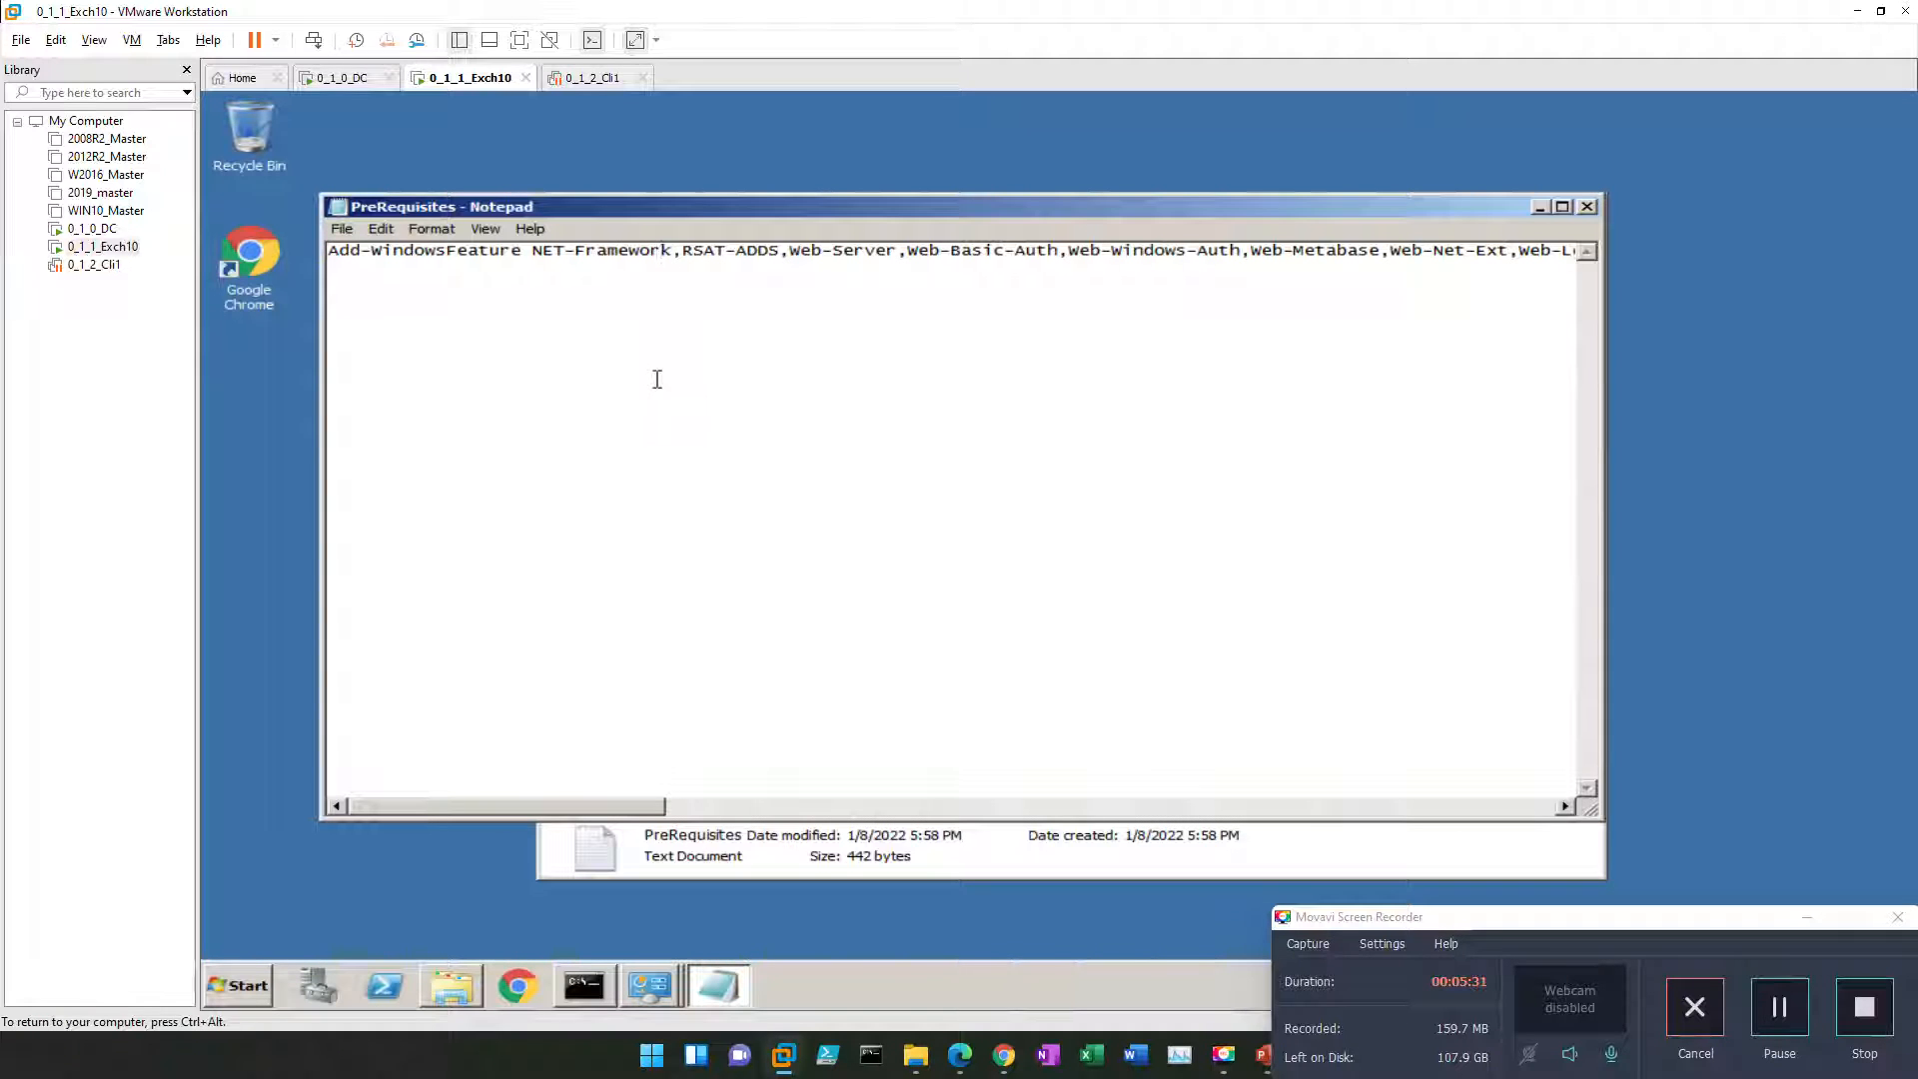
{"action": "key", "text": "ctrl+a"}
{"action": "key", "text": "ctrl+c"}
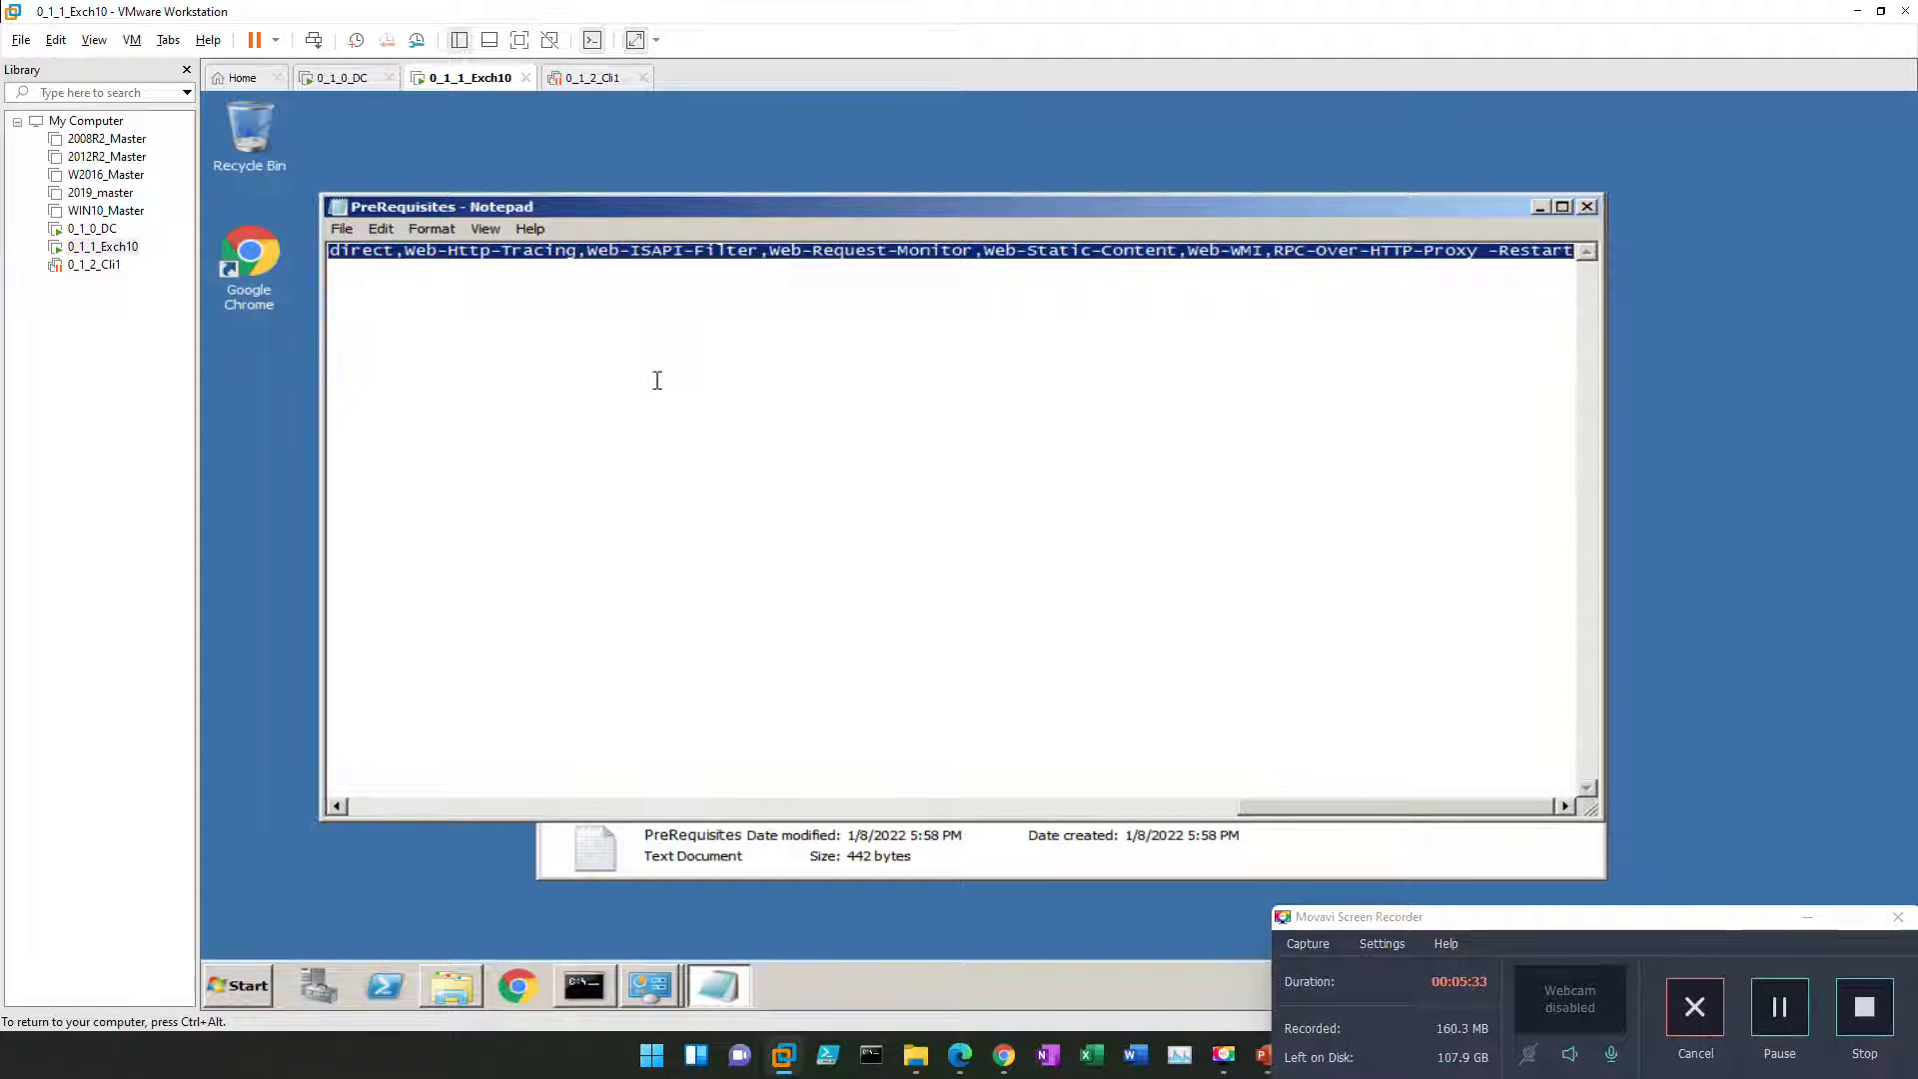
{"action": "left_click", "coordinate": [1537, 208]}
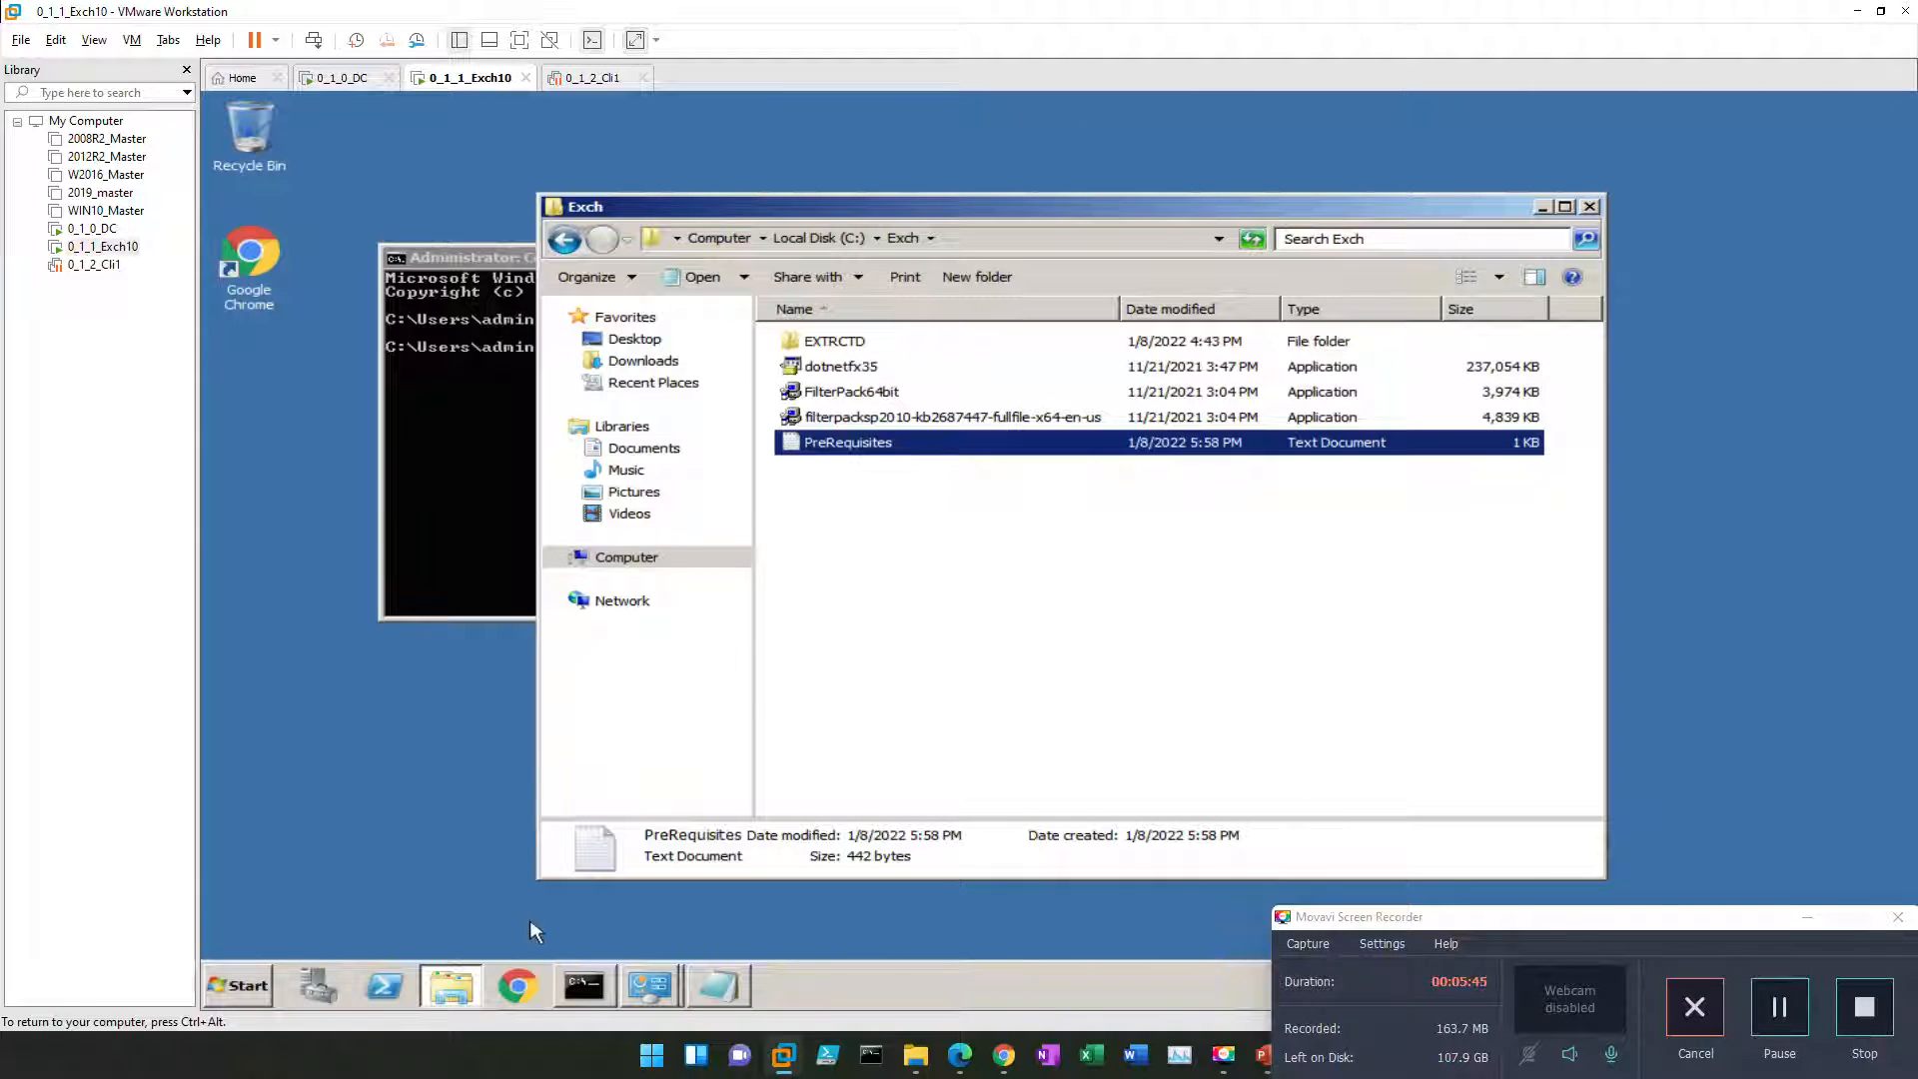
Step: Start Windows PowerShell as administrator and copy the selected Add-WindowsFeature command from the PreRequisites document again
{"action": "right_click", "coordinate": [397, 995]}
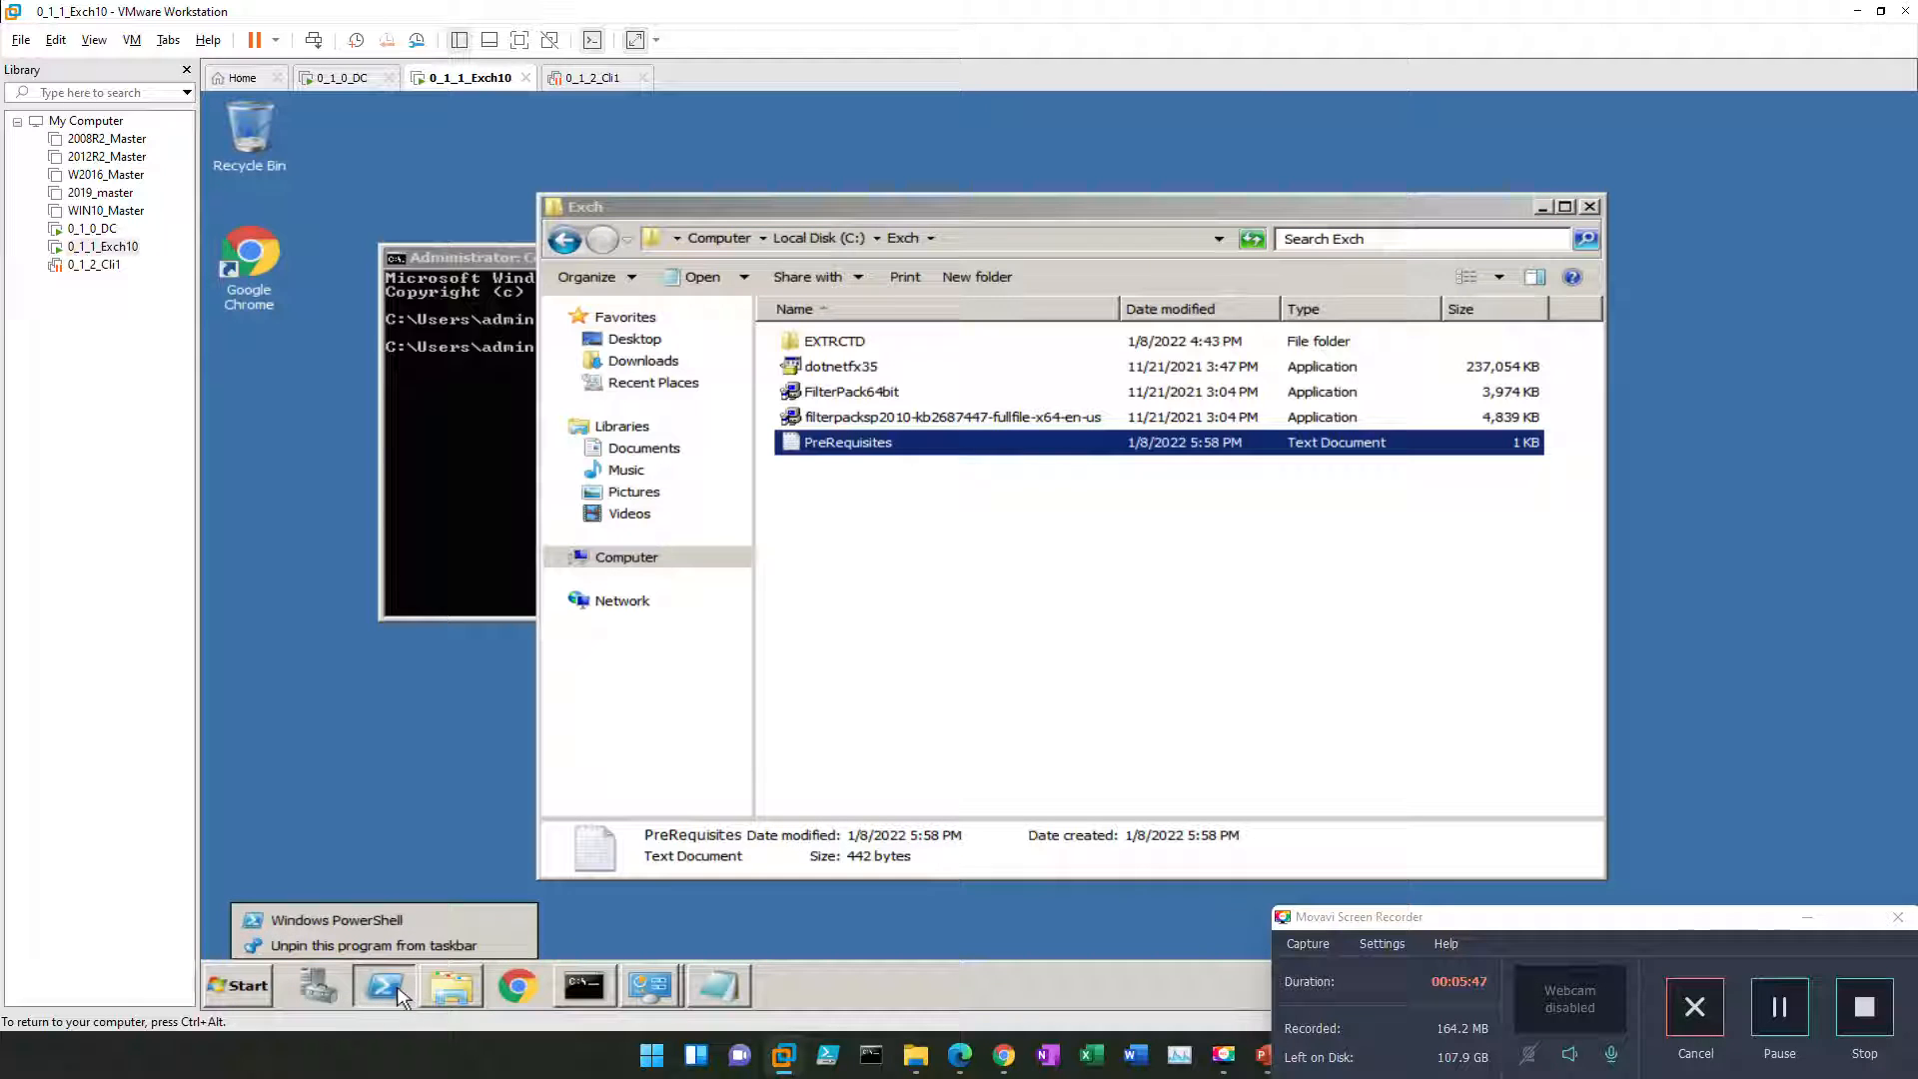
{"action": "right_click", "coordinate": [374, 921]}
{"action": "left_click", "coordinate": [437, 863]}
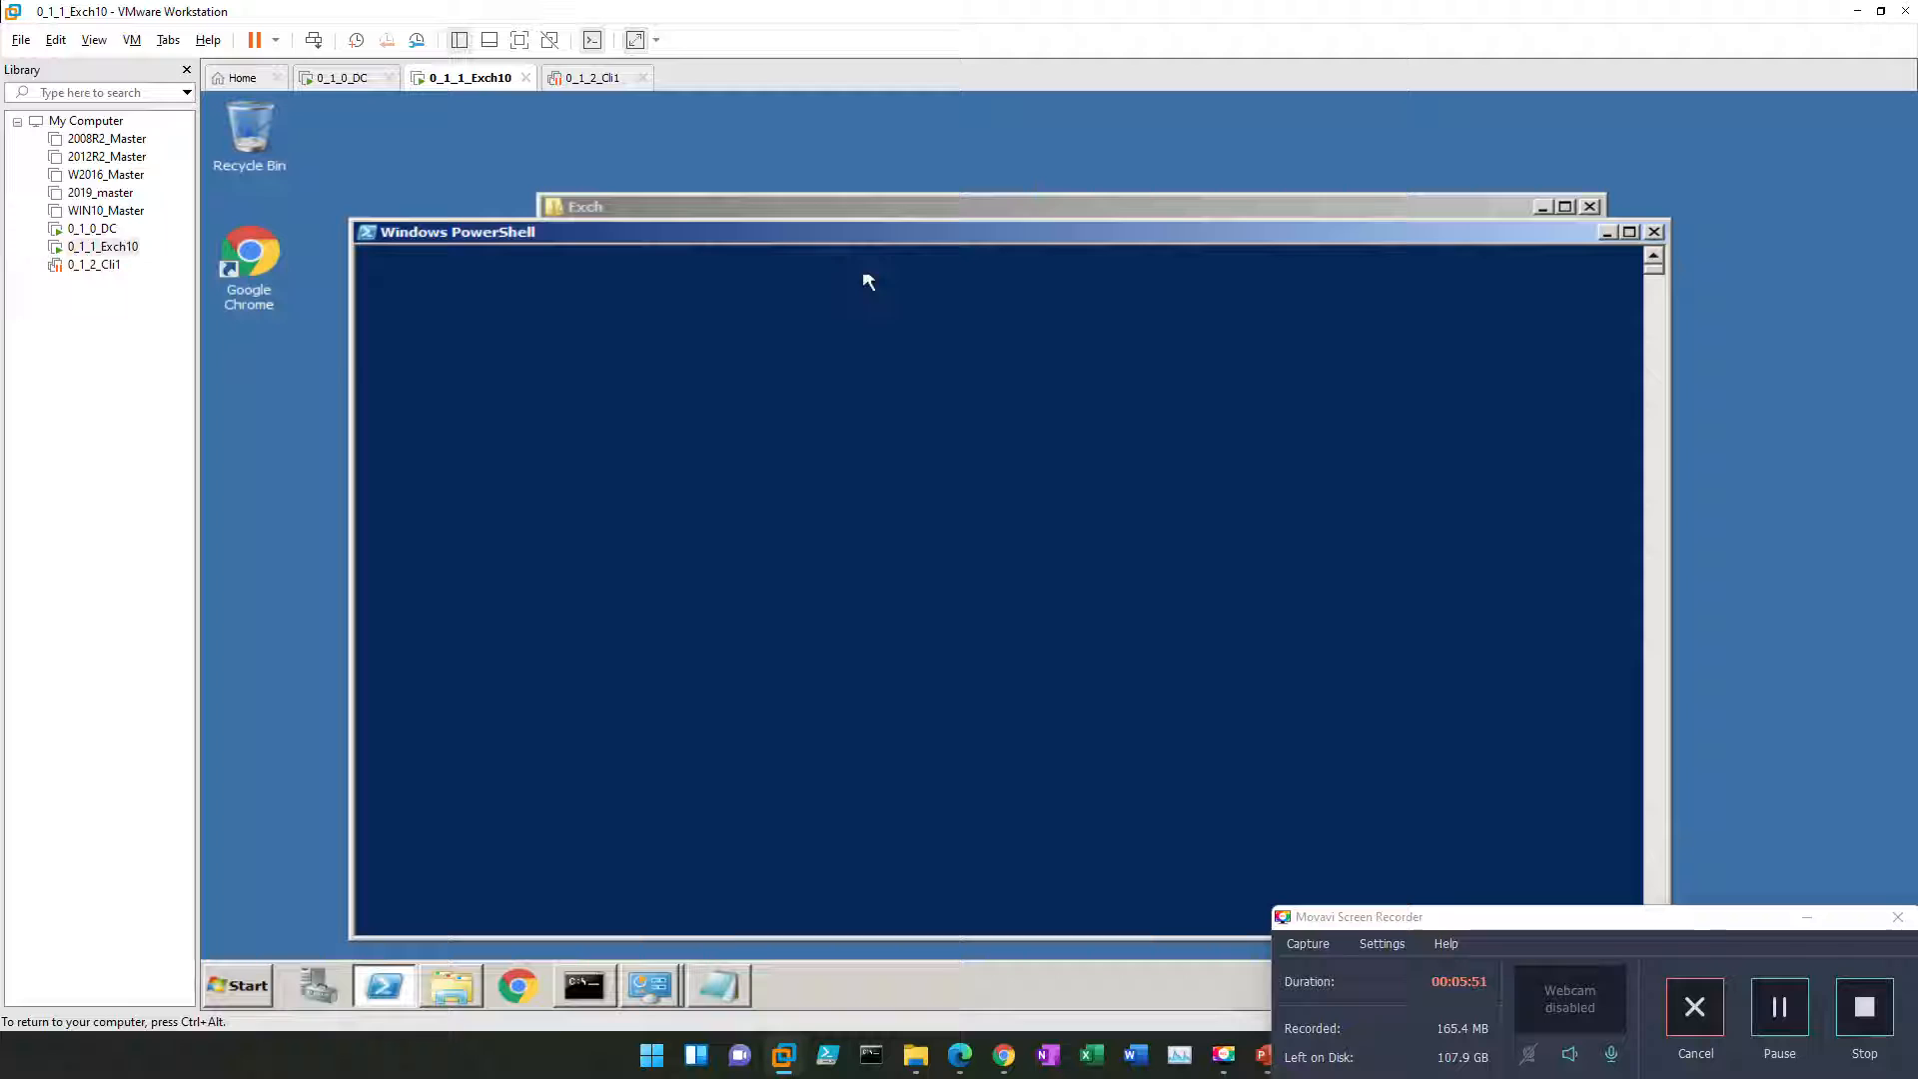
{"action": "left_click", "coordinate": [849, 207]}
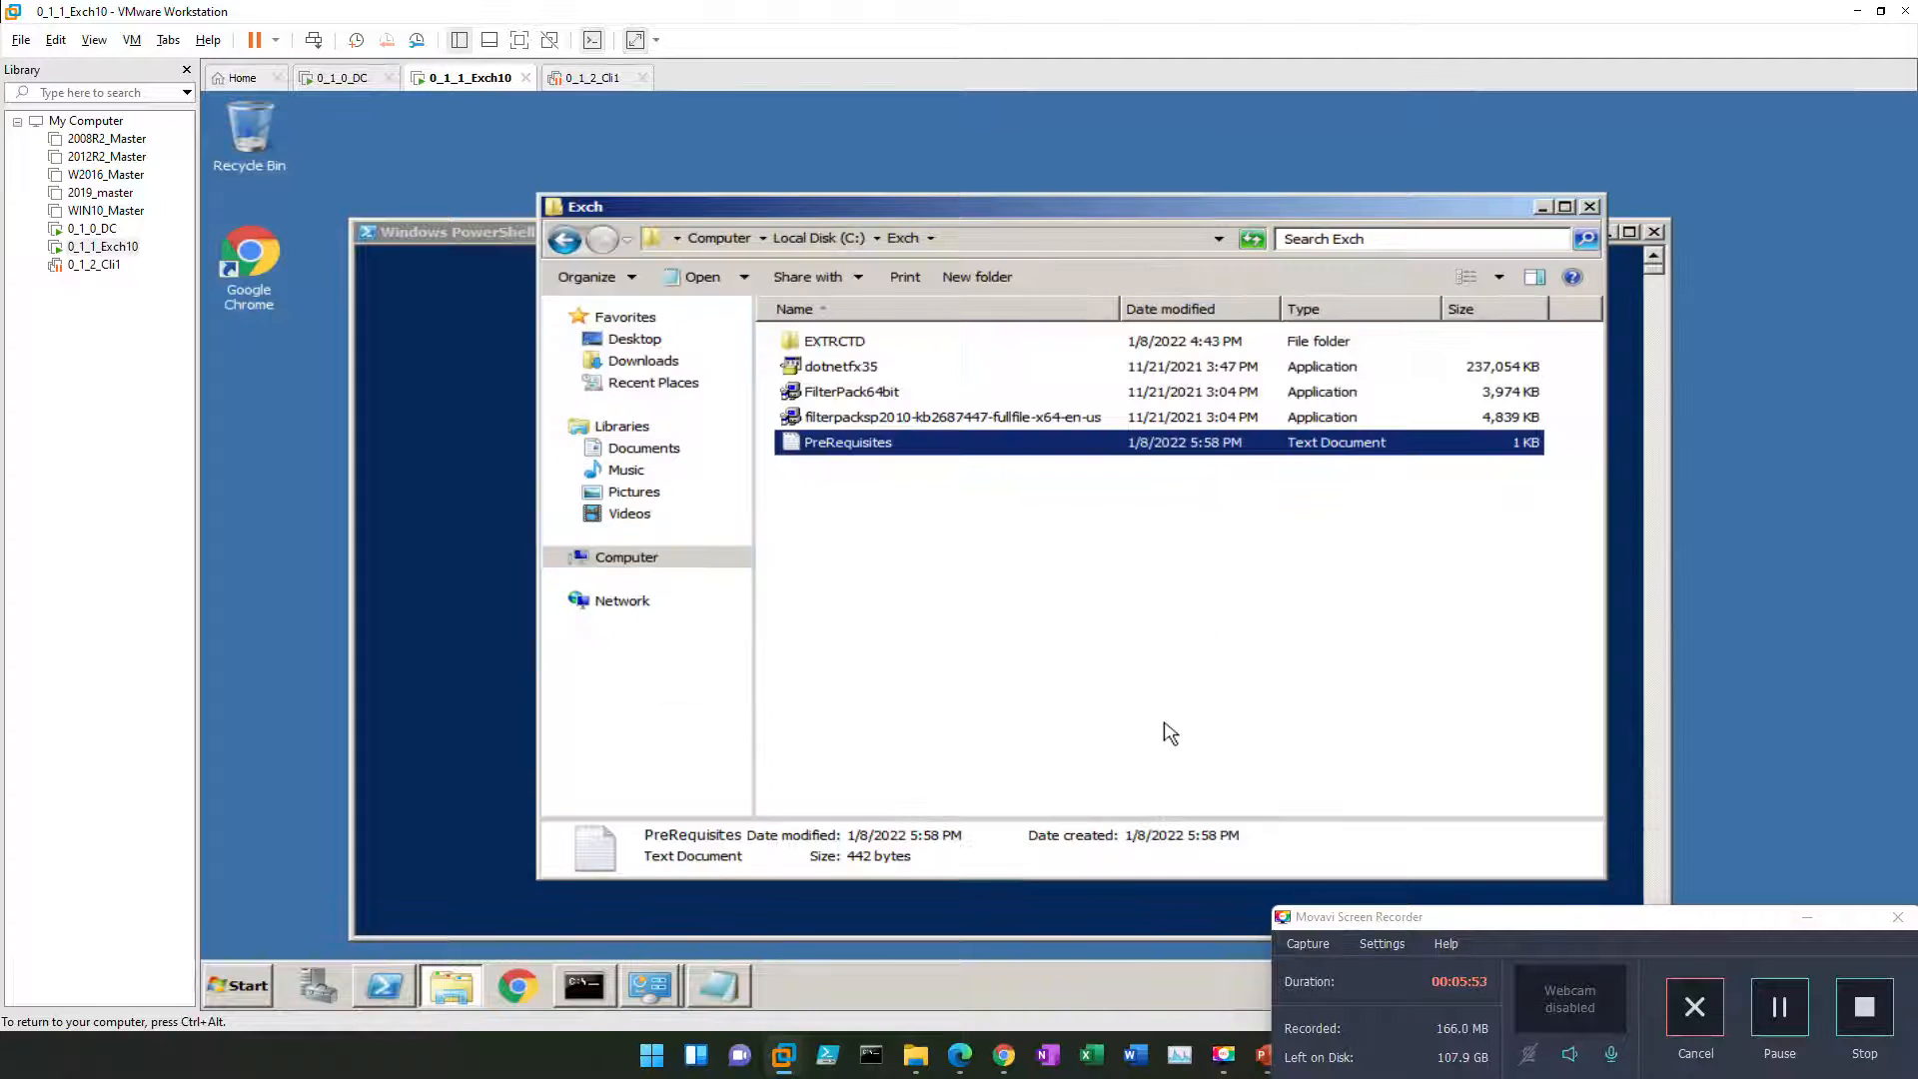
{"action": "left_click", "coordinate": [712, 994]}
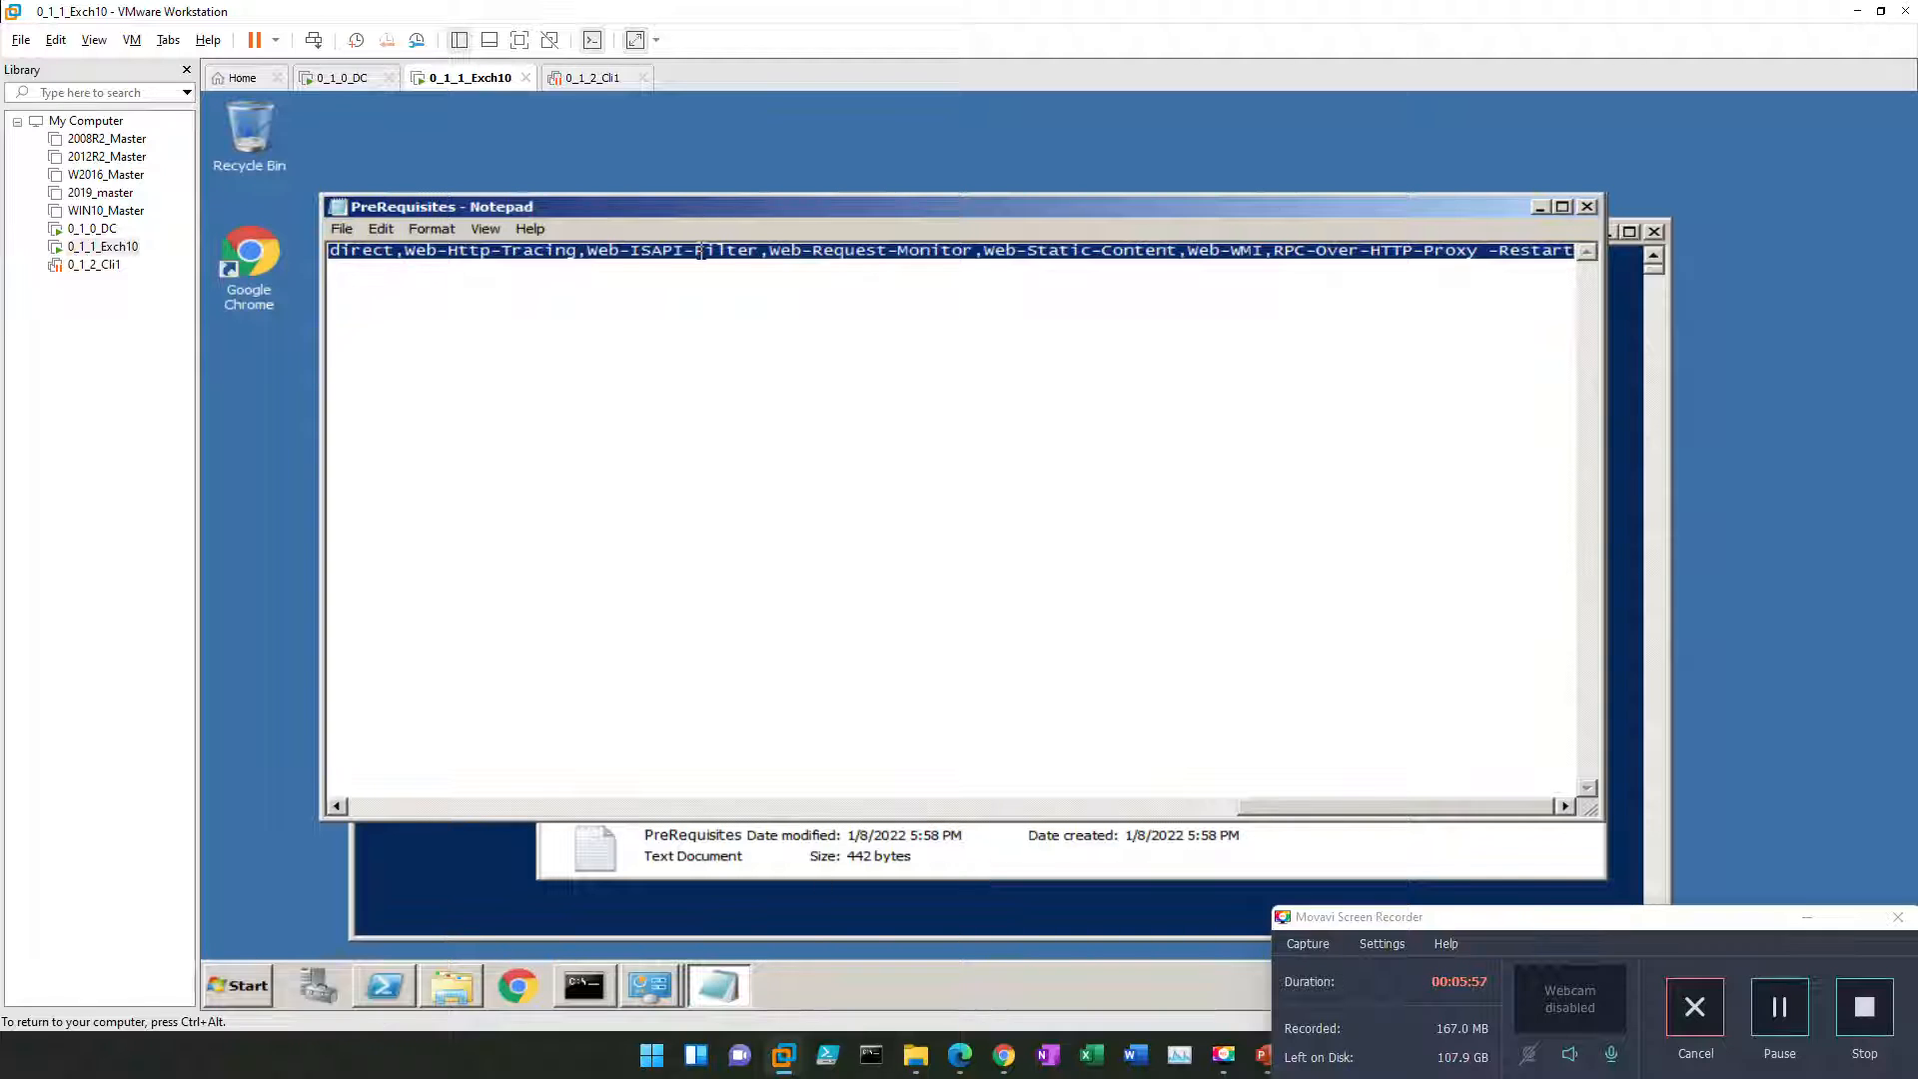
{"action": "right_click", "coordinate": [701, 251]}
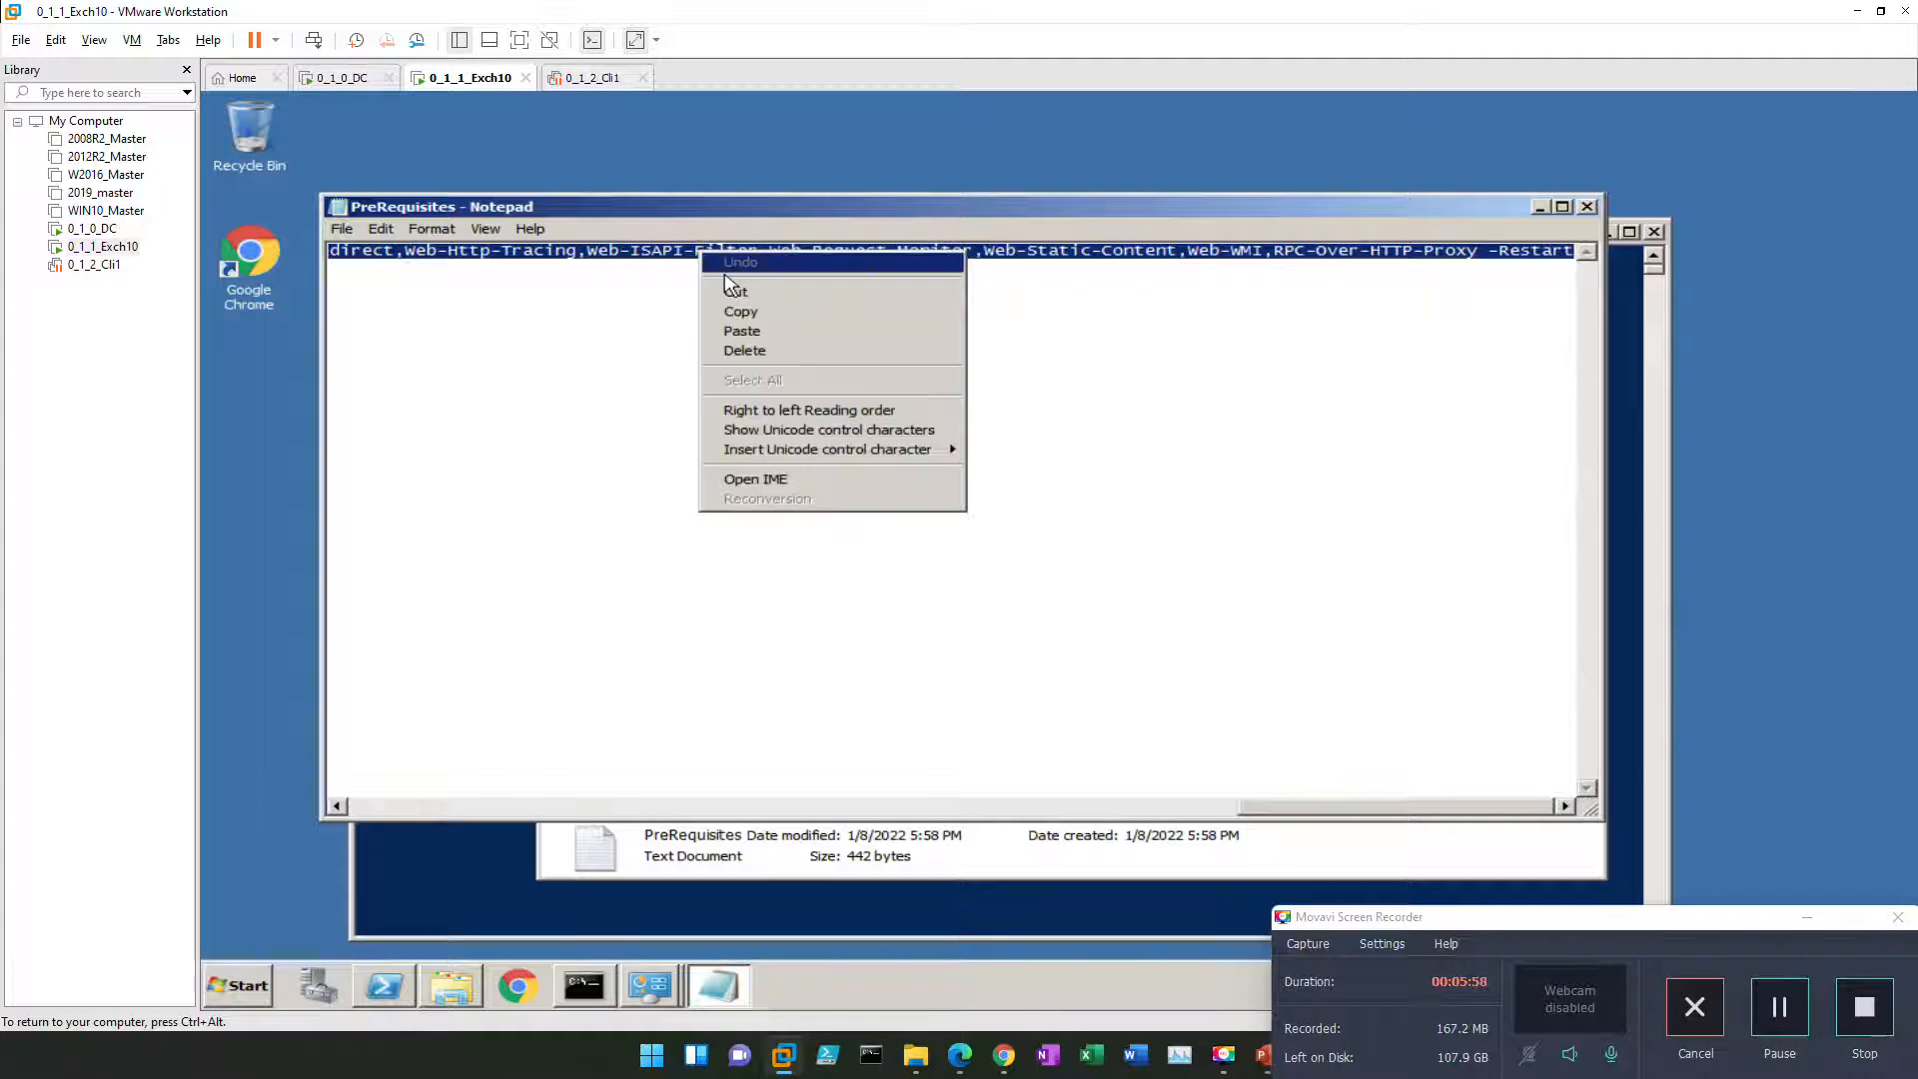
{"action": "left_click", "coordinate": [489, 857]}
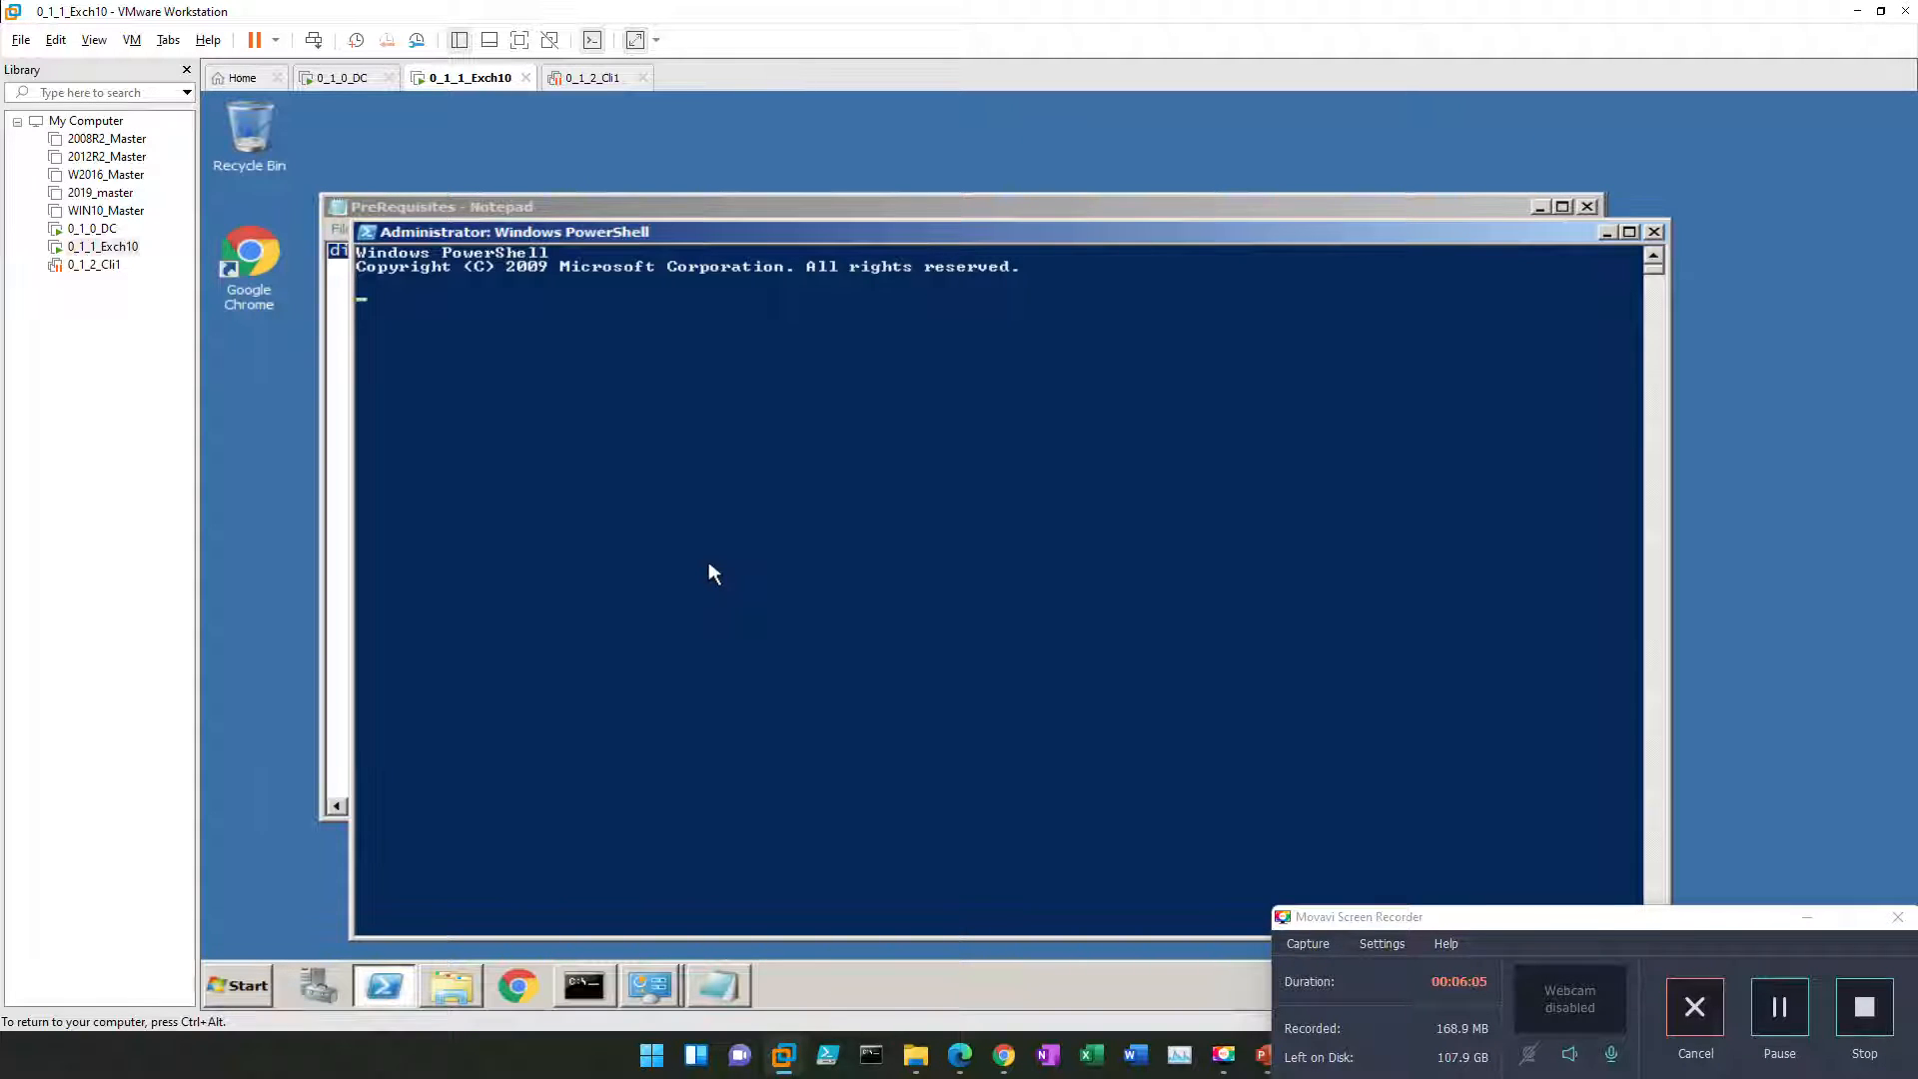
Step: Import the servermanager module in PowerShell, and run the copied Add-WindowsFeature command with its -Restart option
{"action": "left_click", "coordinate": [1779, 1006]}
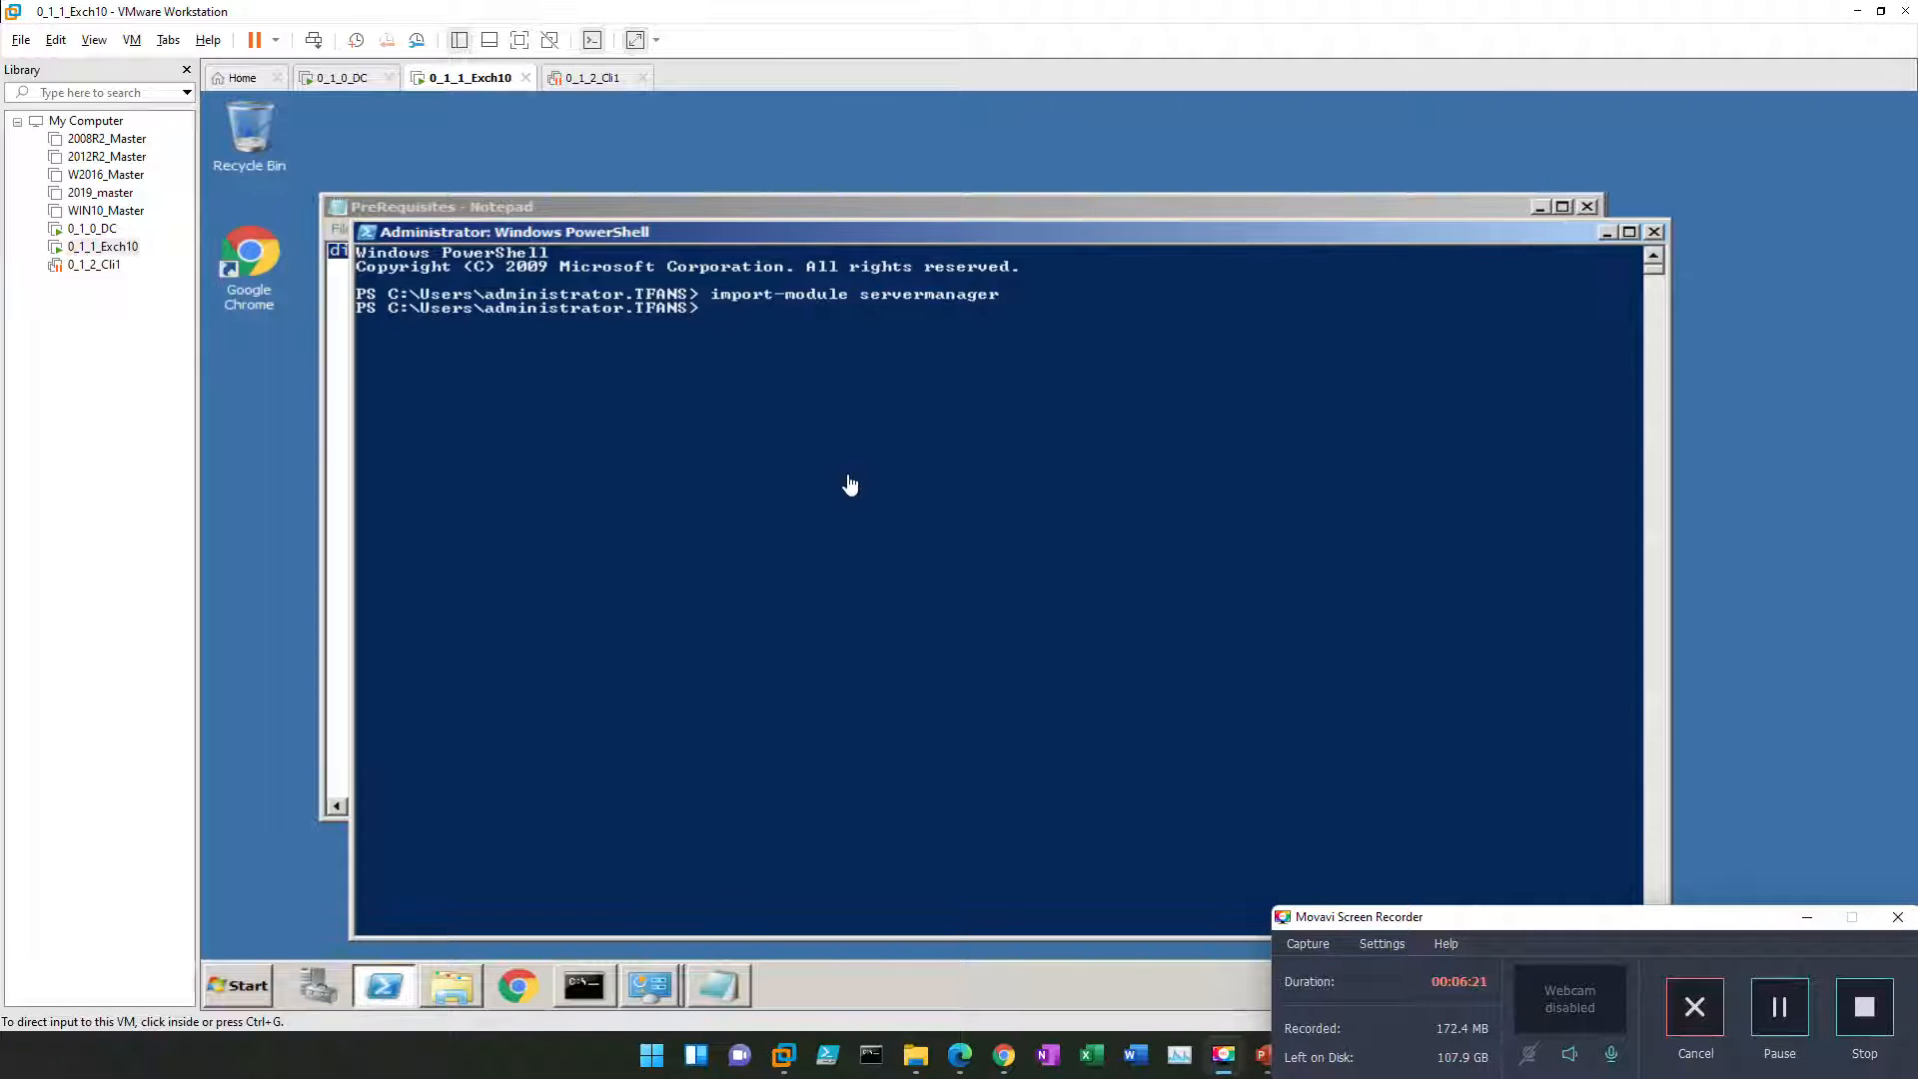
{"action": "left_click", "coordinate": [772, 397]}
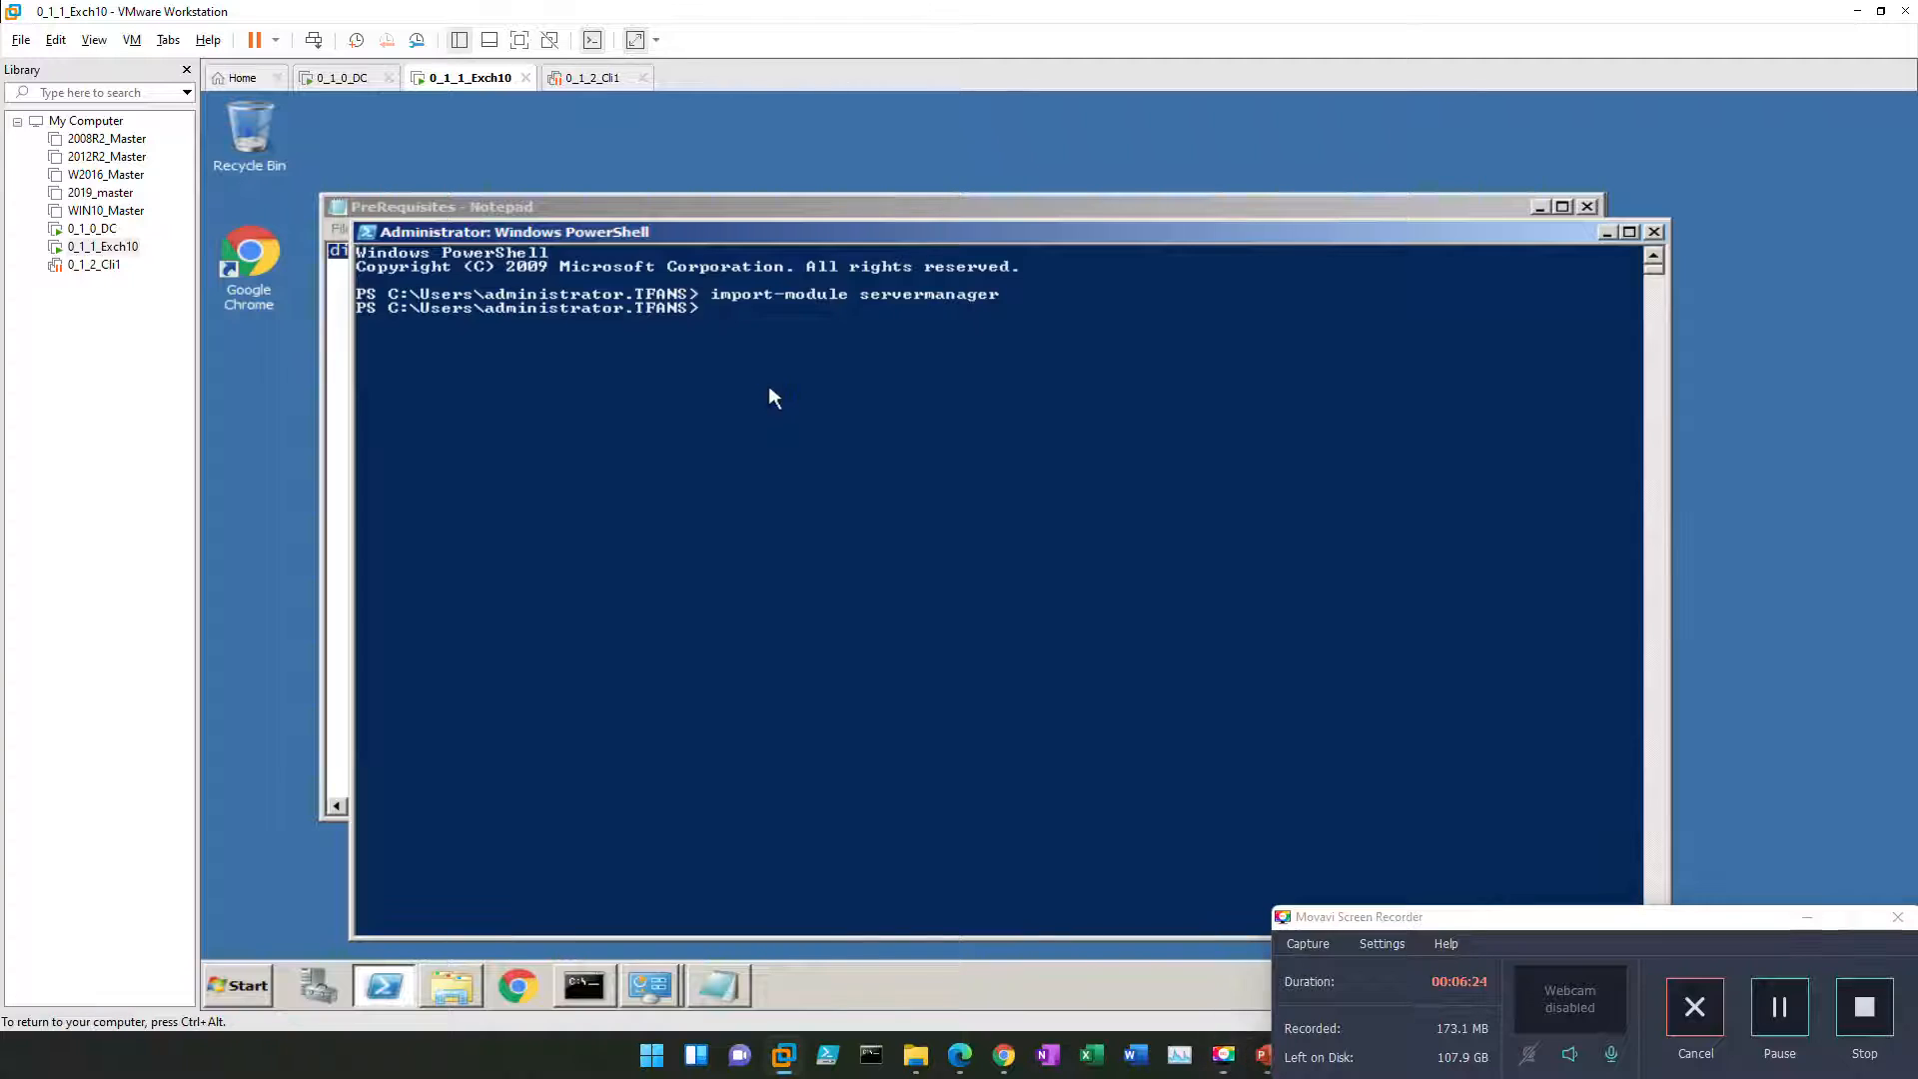
{"action": "right_click", "coordinate": [776, 397]}
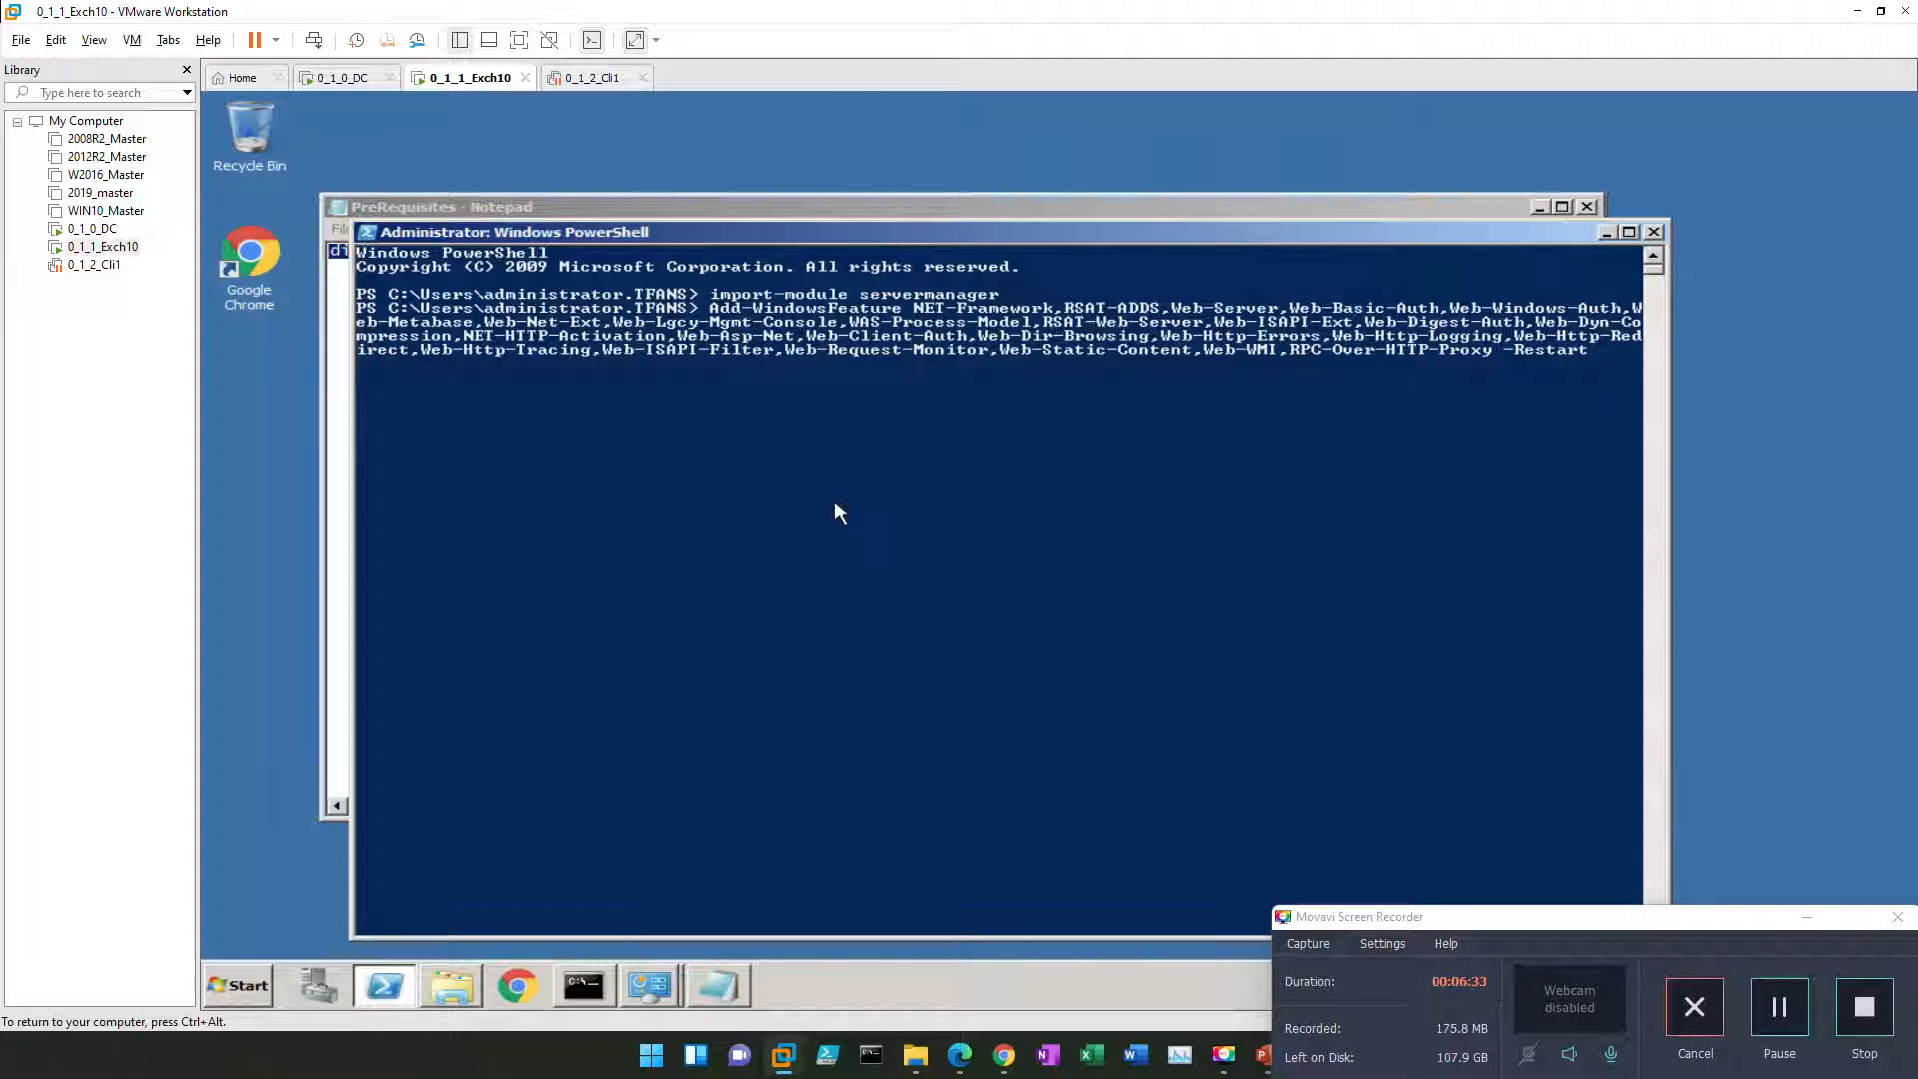
{"action": "key", "text": "Return"}
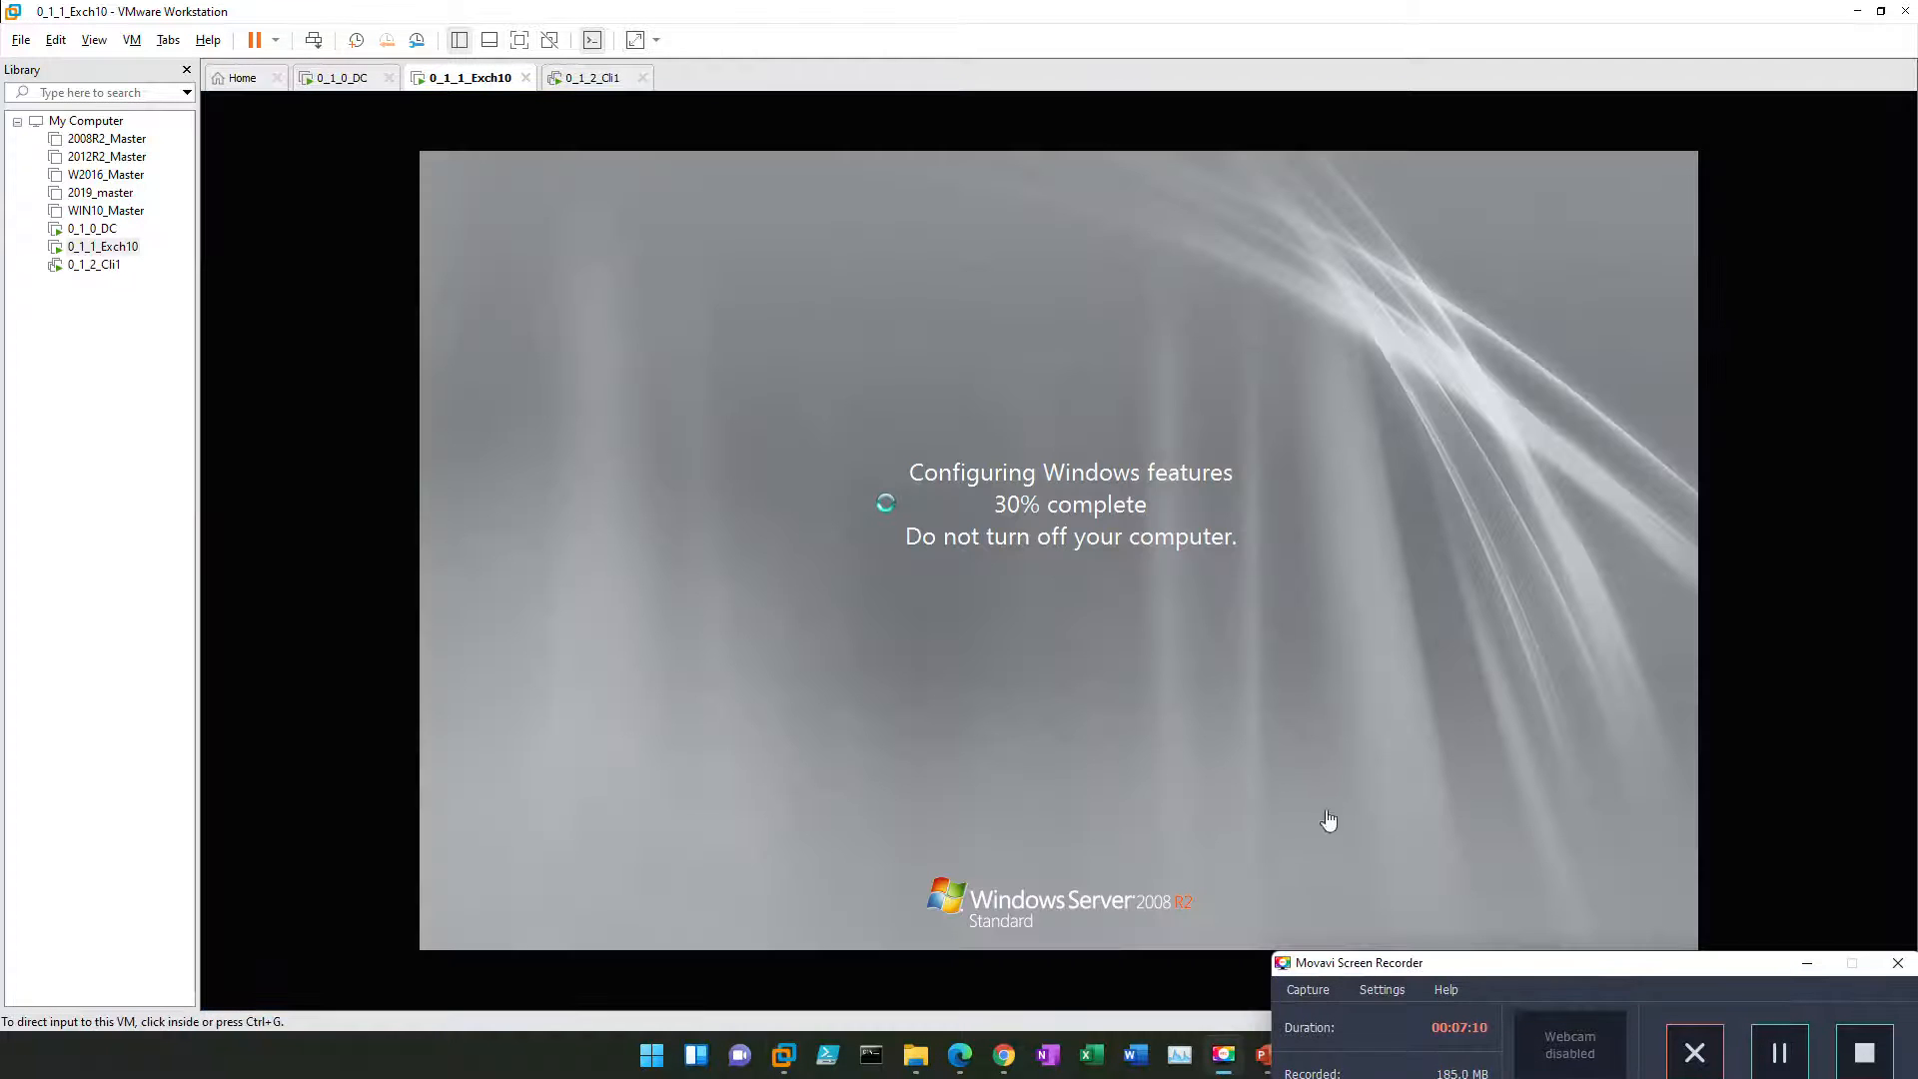
Step: Switch to the 0_1_0_DC virtual machine and open the ADSI Edit console
{"action": "left_click", "coordinate": [100, 230]}
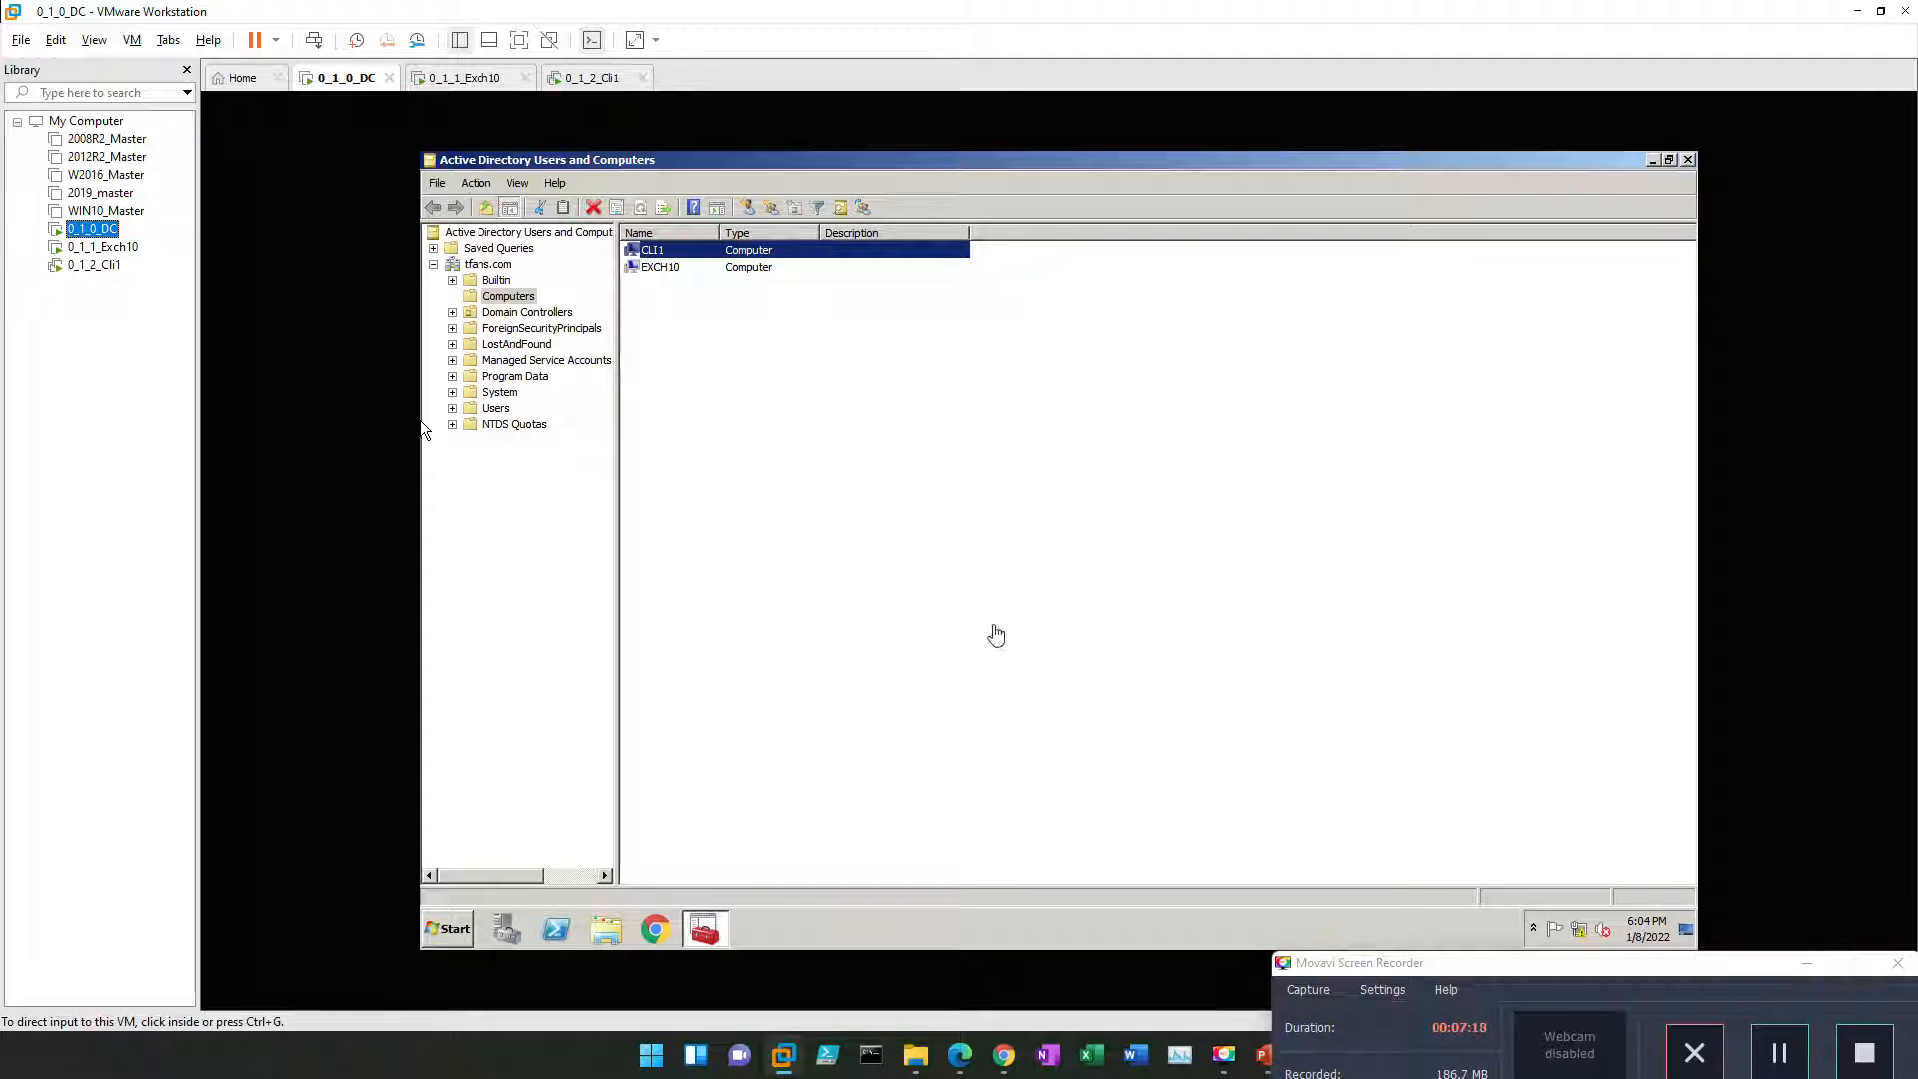
{"action": "left_click", "coordinate": [421, 430]}
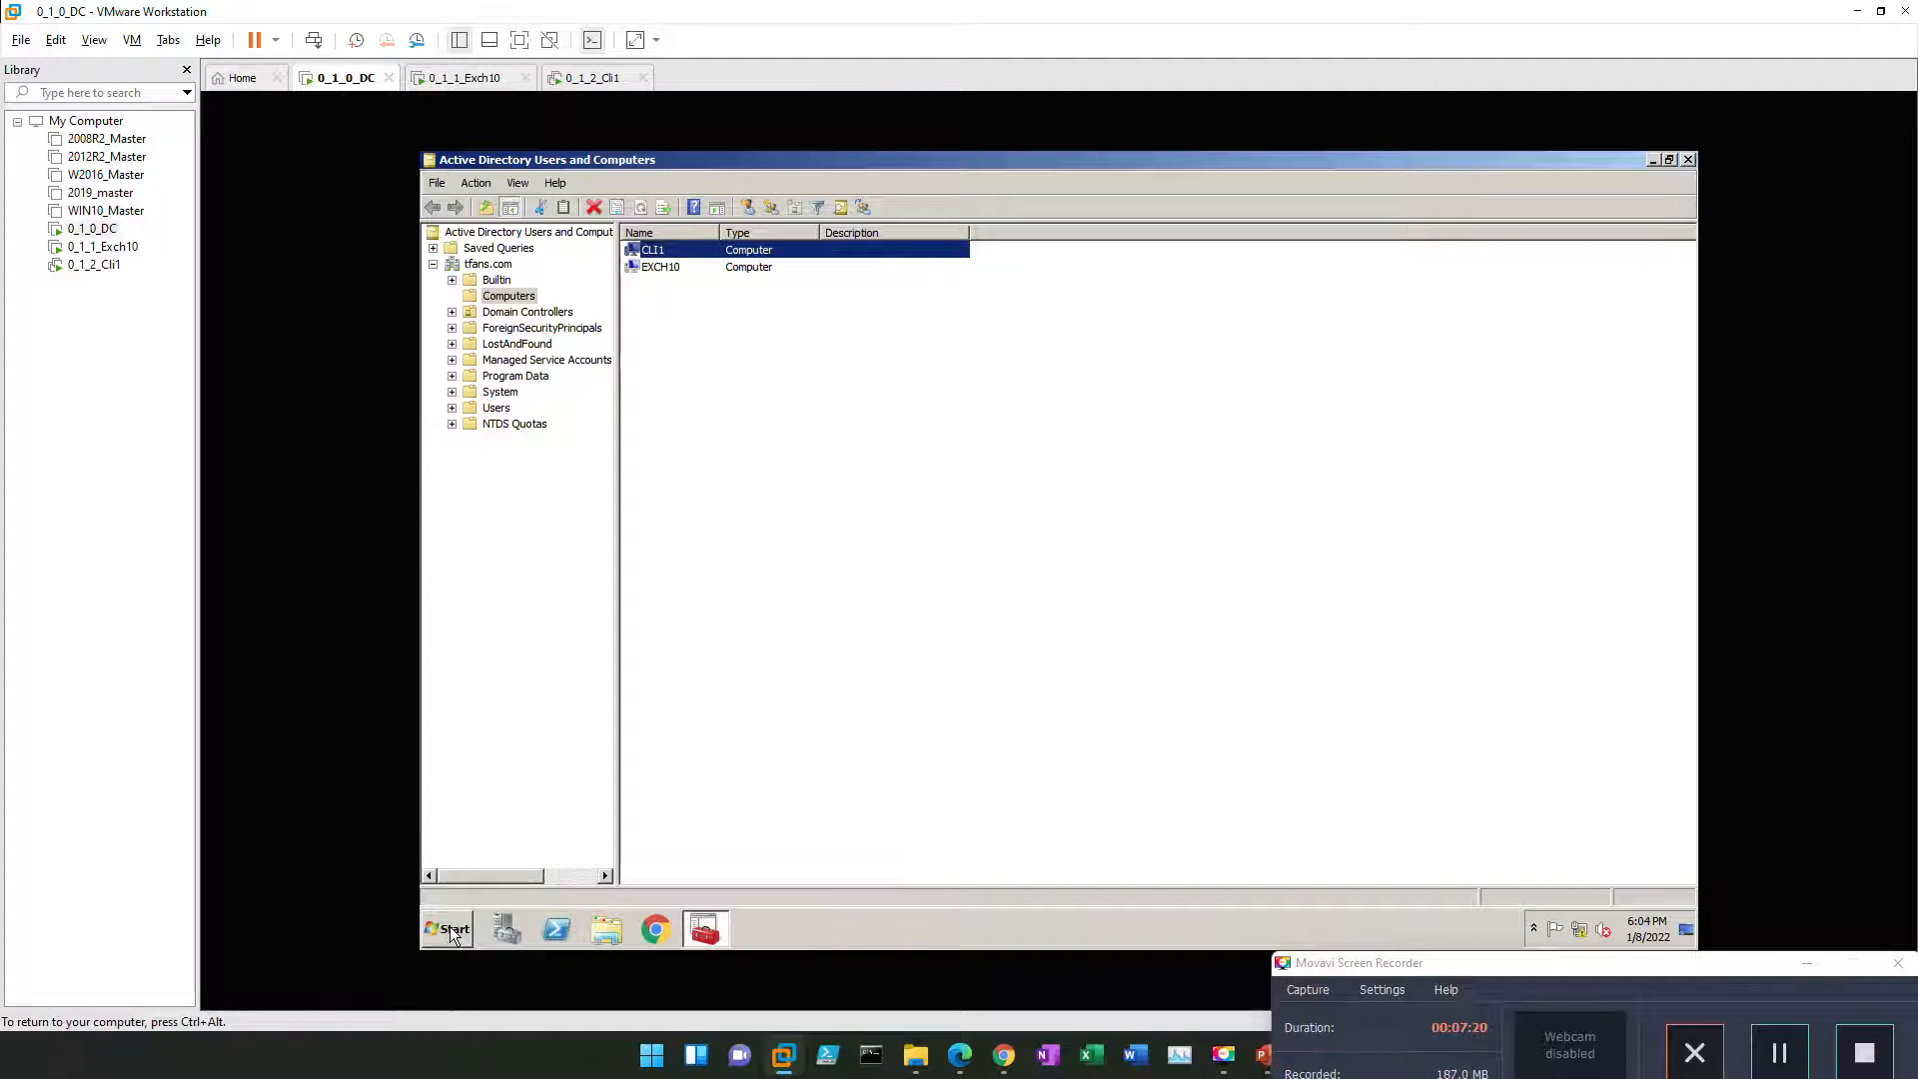
{"action": "left_click", "coordinate": [448, 929]}
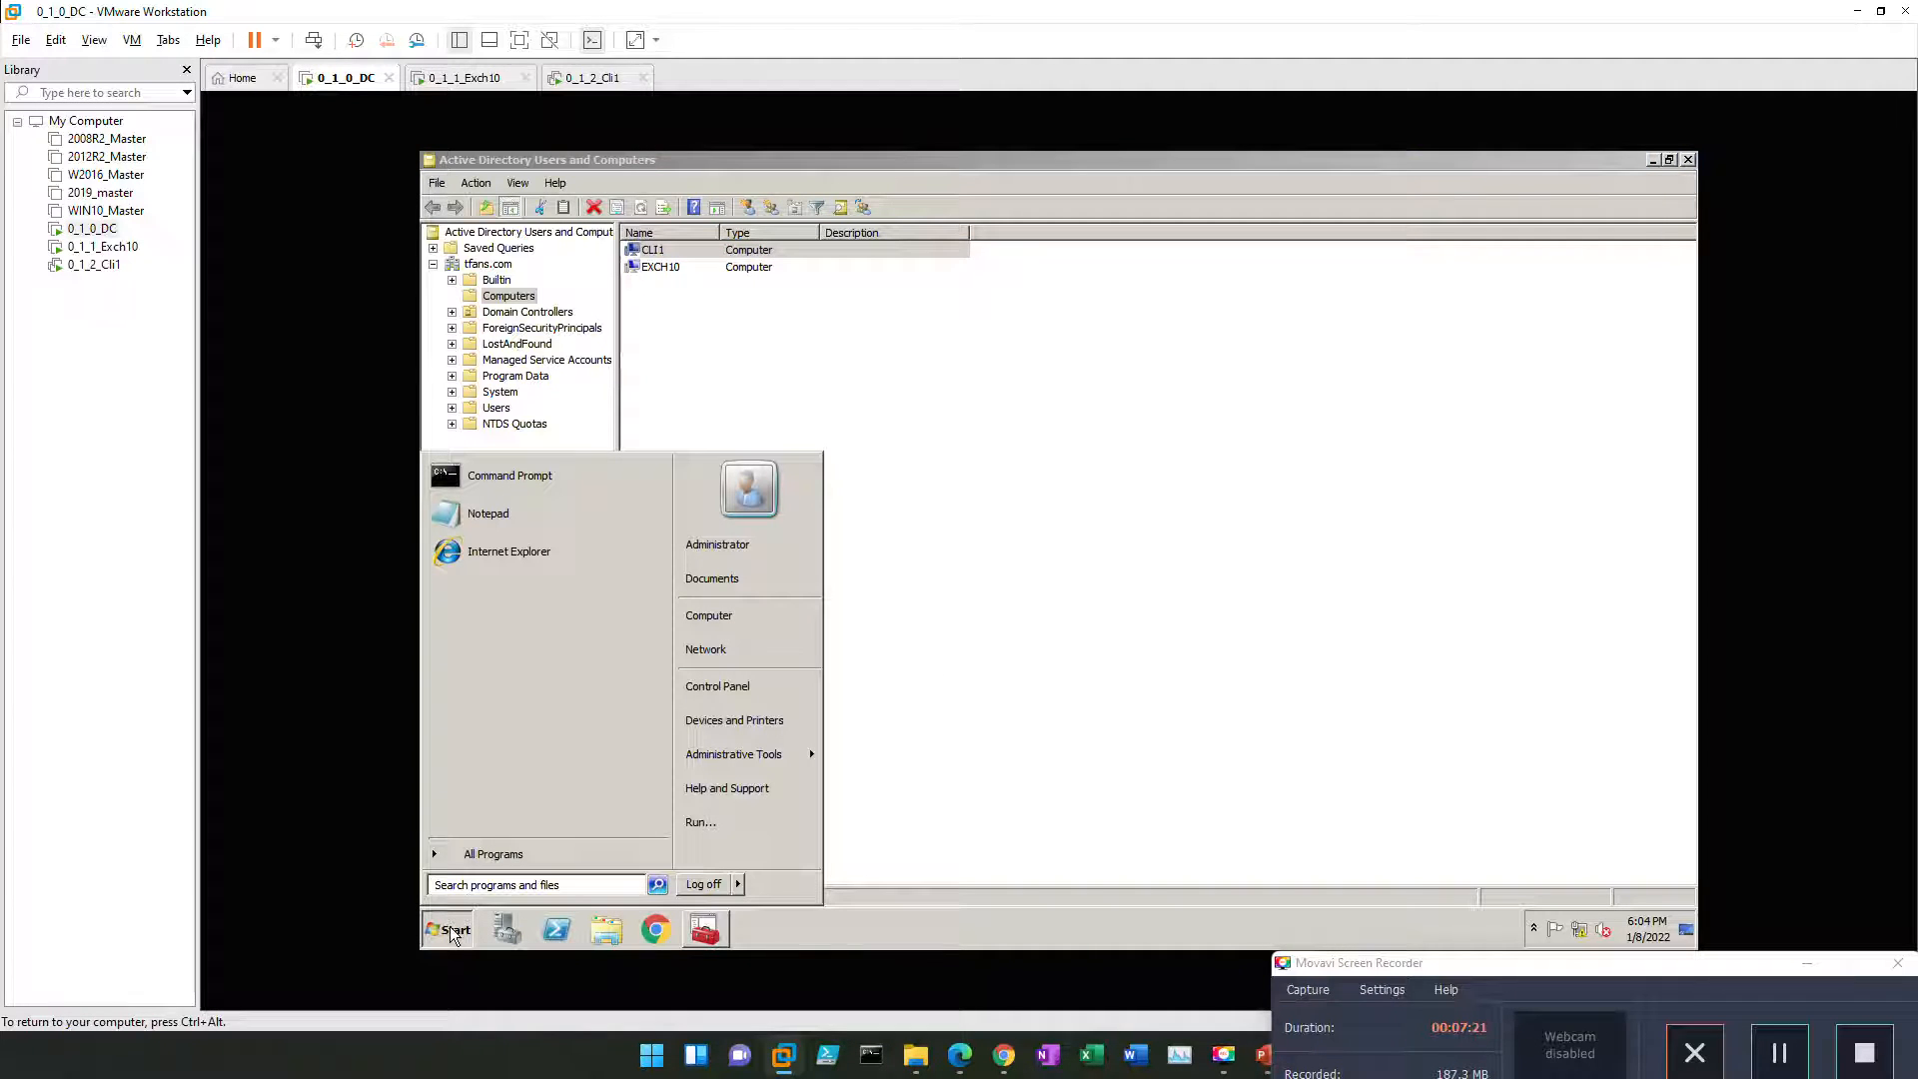
{"action": "left_click", "coordinate": [498, 882]}
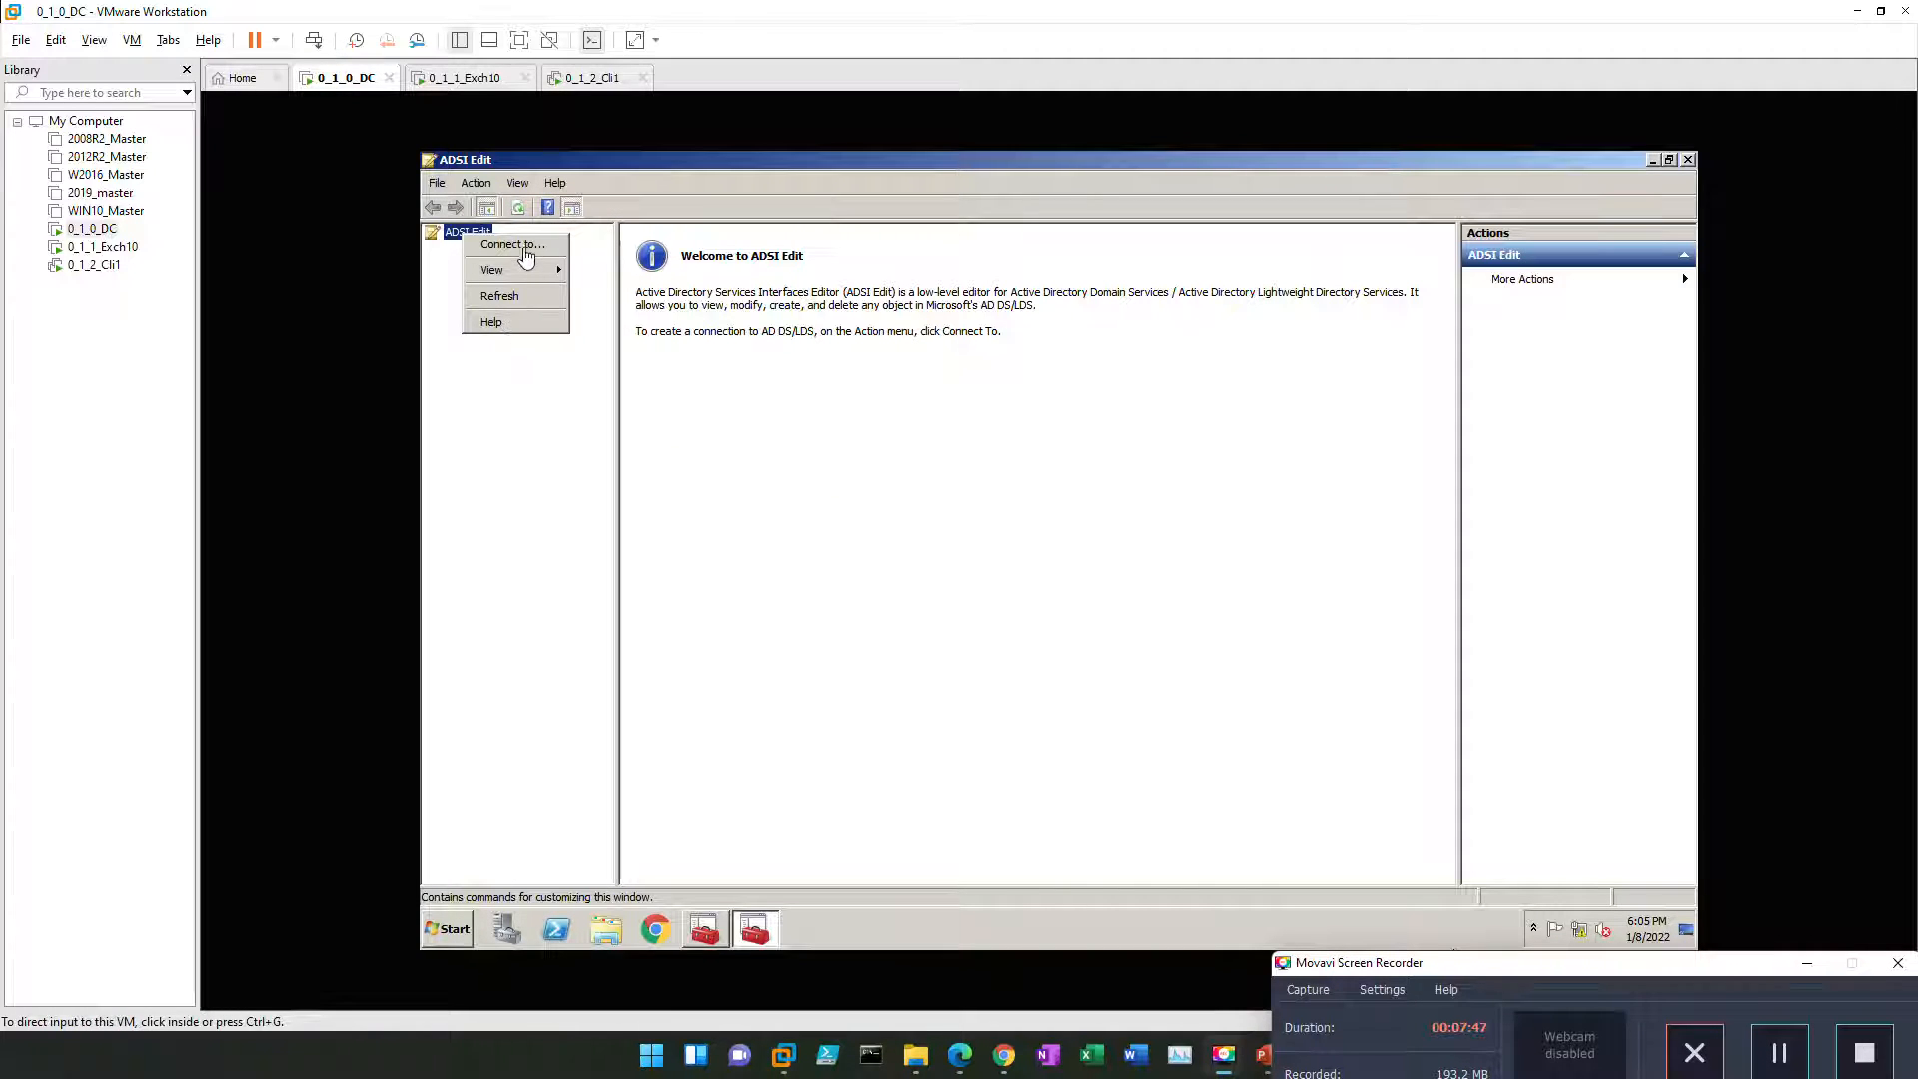
Step: Connect ADSI Edit to the well-known Configuration naming context on the default domain server
{"action": "left_click", "coordinate": [521, 248]}
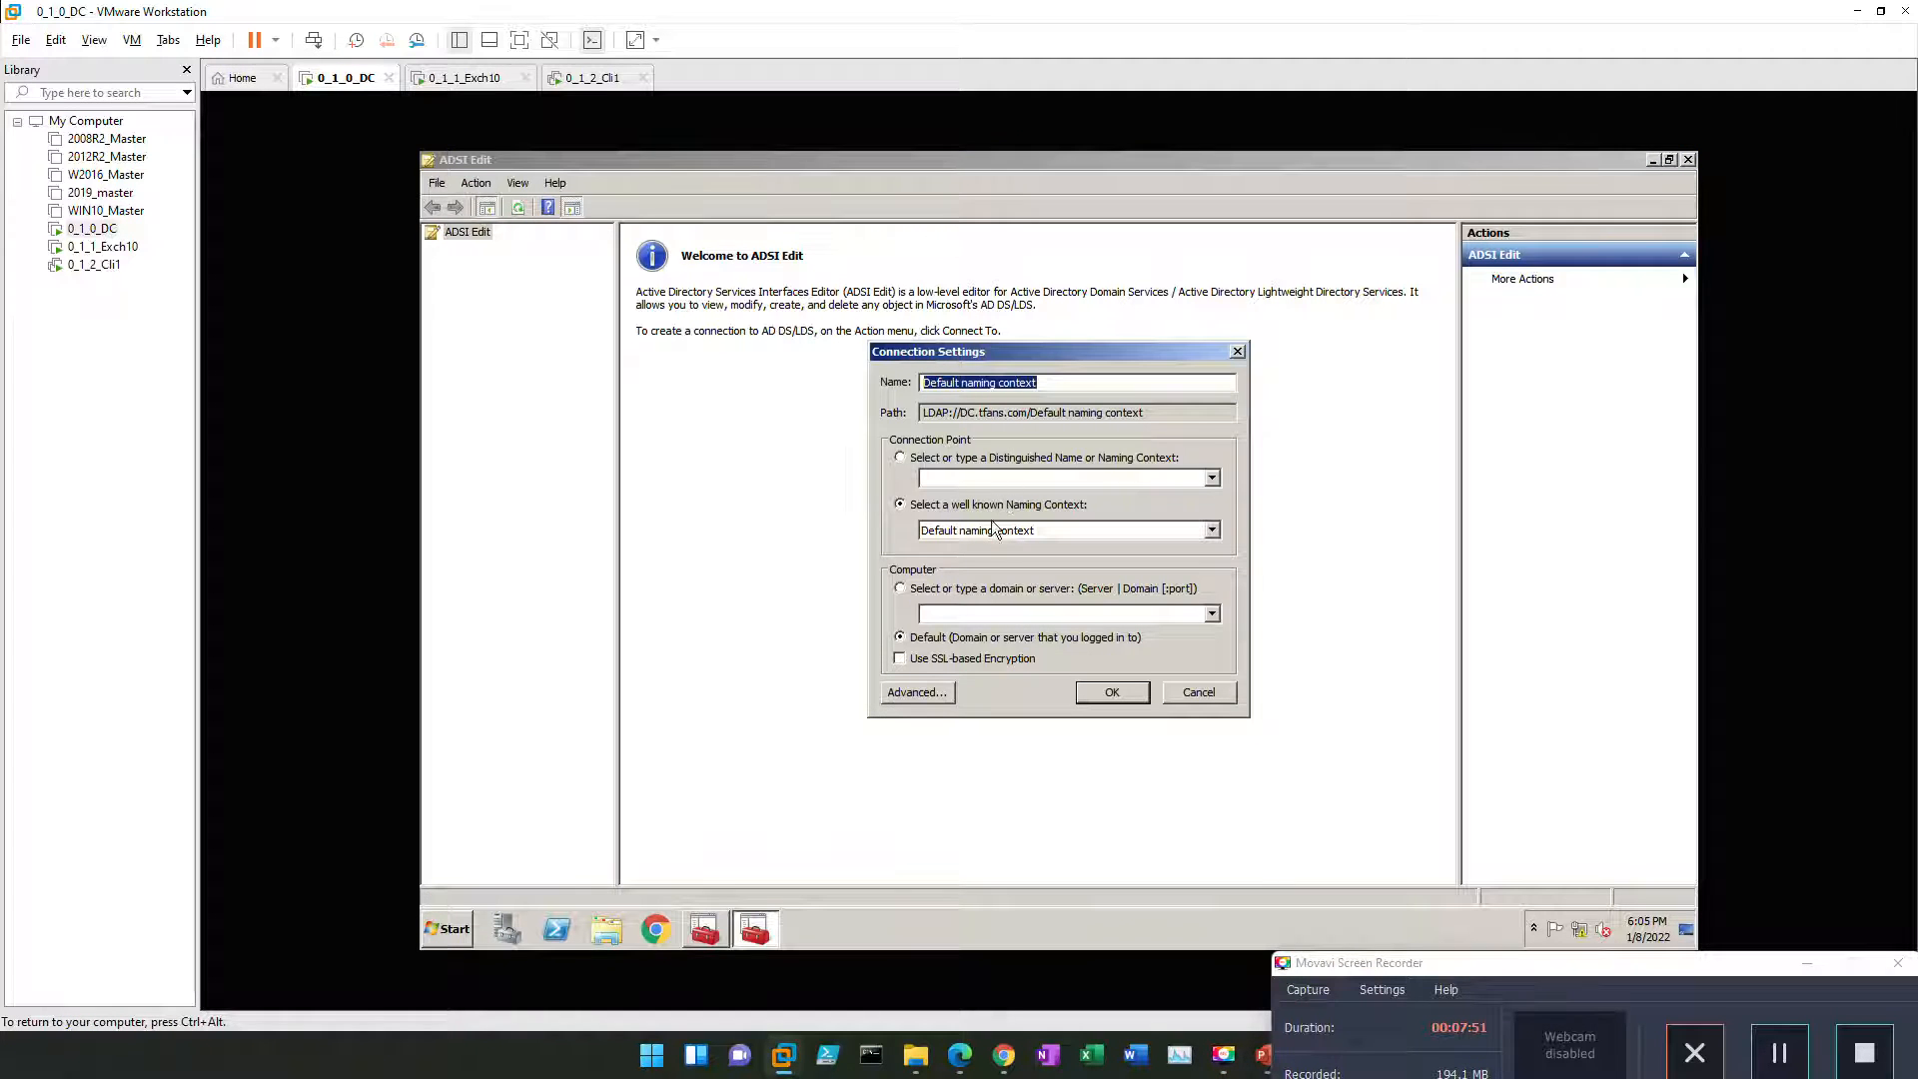
{"action": "left_click", "coordinate": [994, 528]}
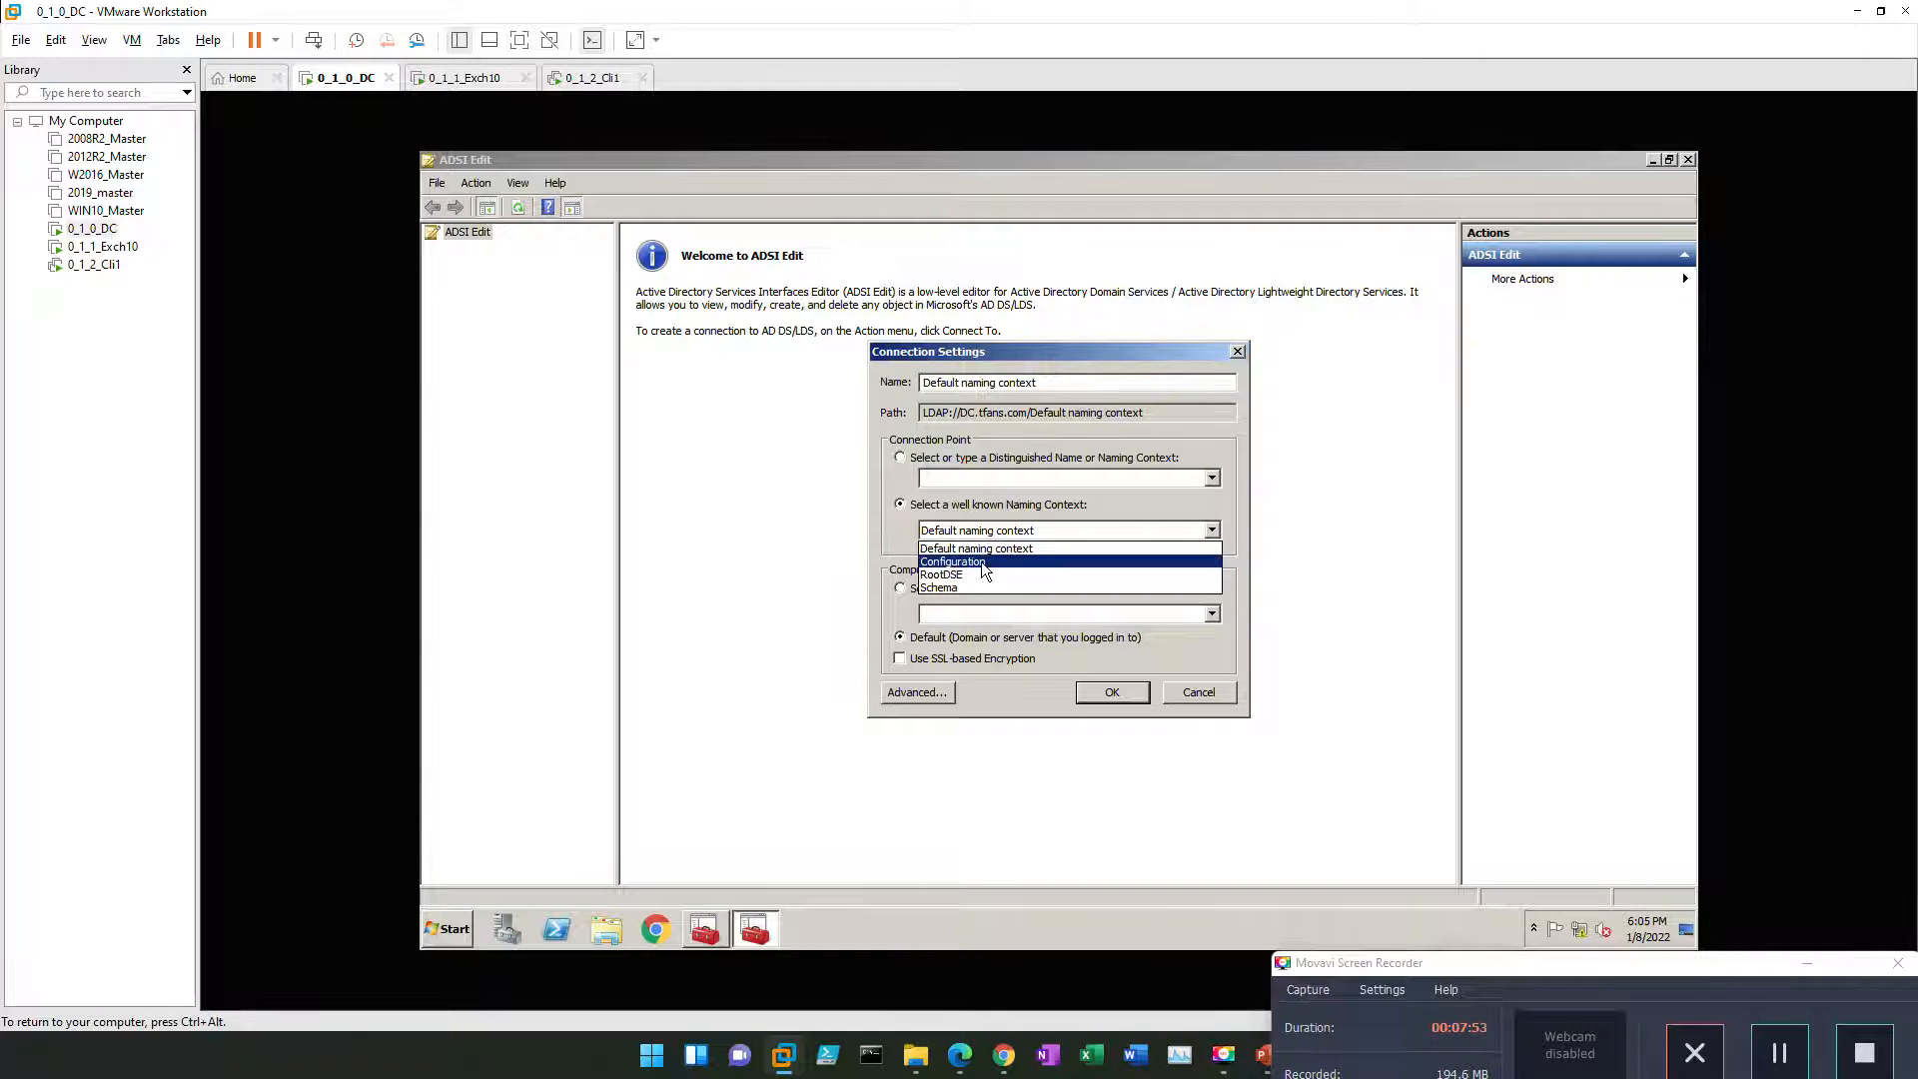
{"action": "left_click", "coordinate": [984, 562]}
{"action": "left_click", "coordinate": [1111, 692]}
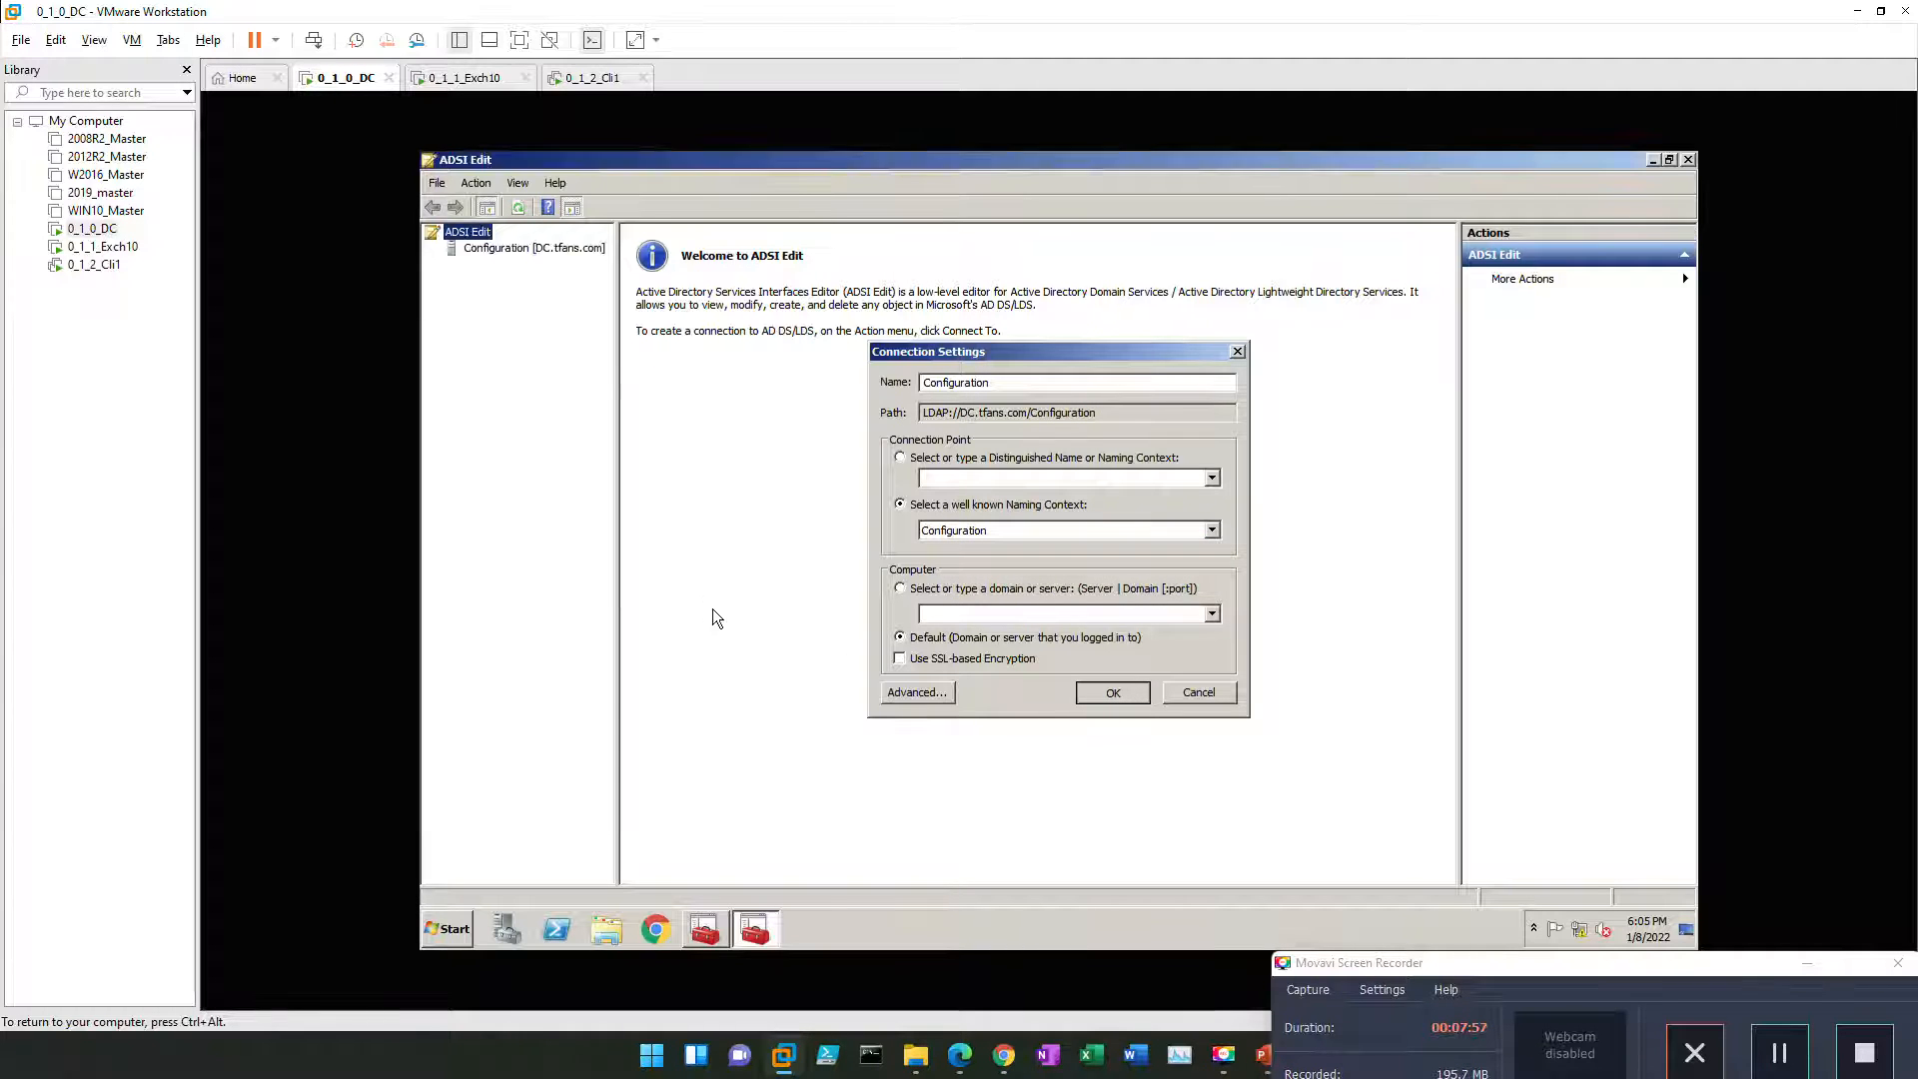
Step: Expand the Configuration partition of tfans.com and examine the containers under CN=Services
{"action": "left_click", "coordinate": [532, 254]}
{"action": "double_click", "coordinate": [533, 253]}
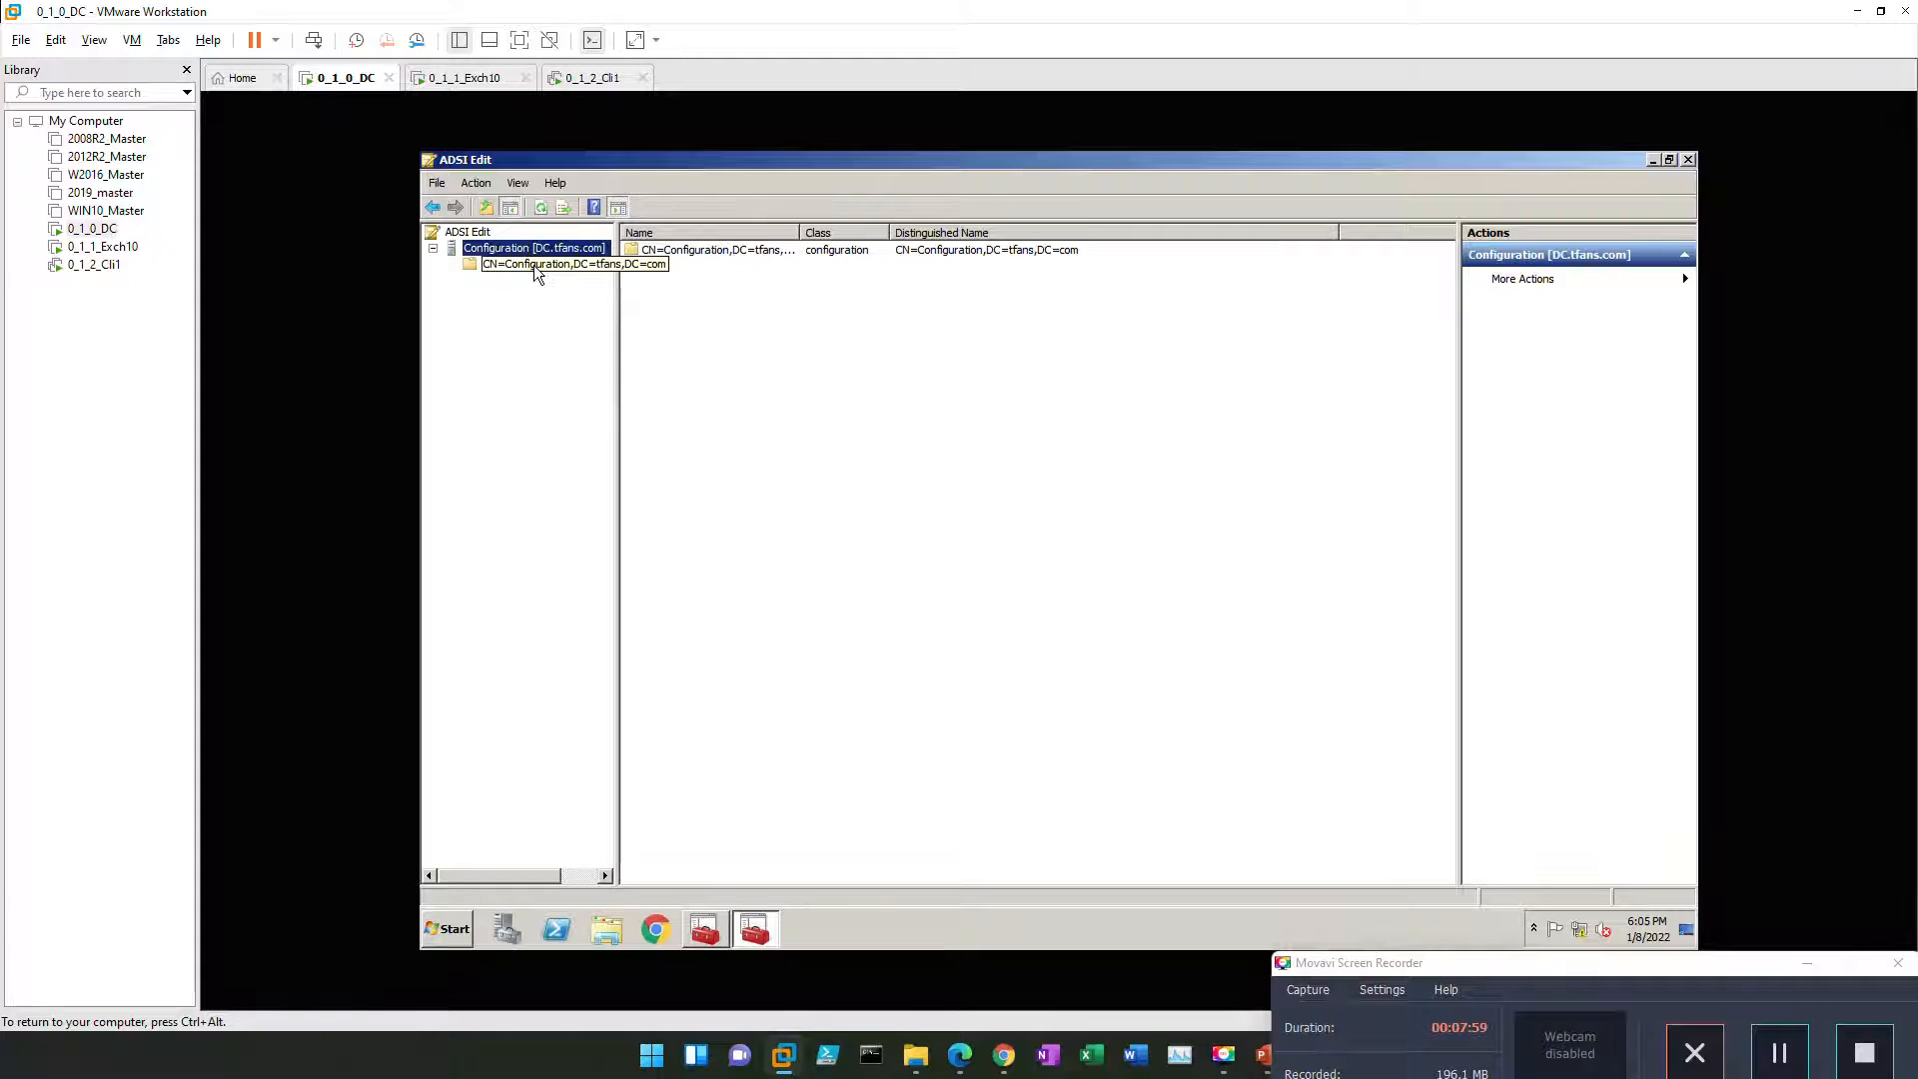
{"action": "left_click", "coordinate": [540, 264]}
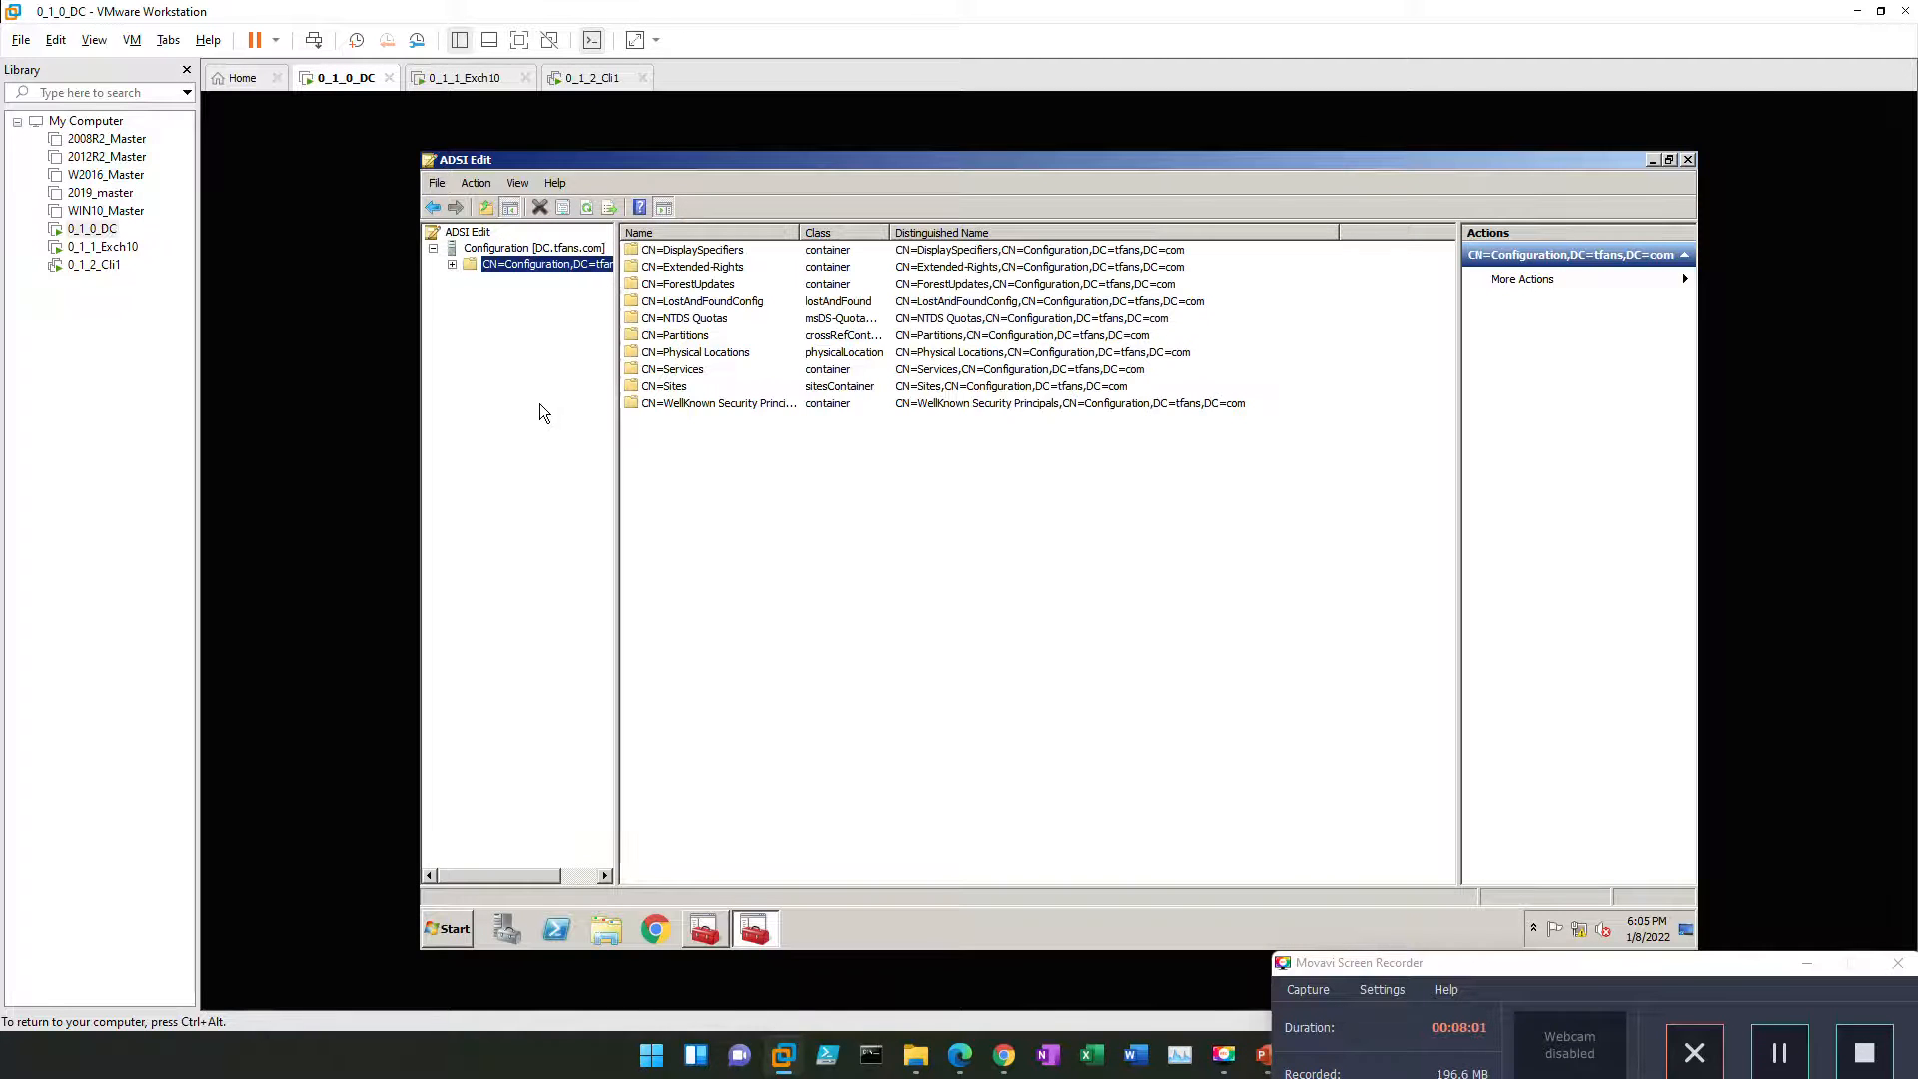
{"action": "left_click", "coordinate": [453, 265]}
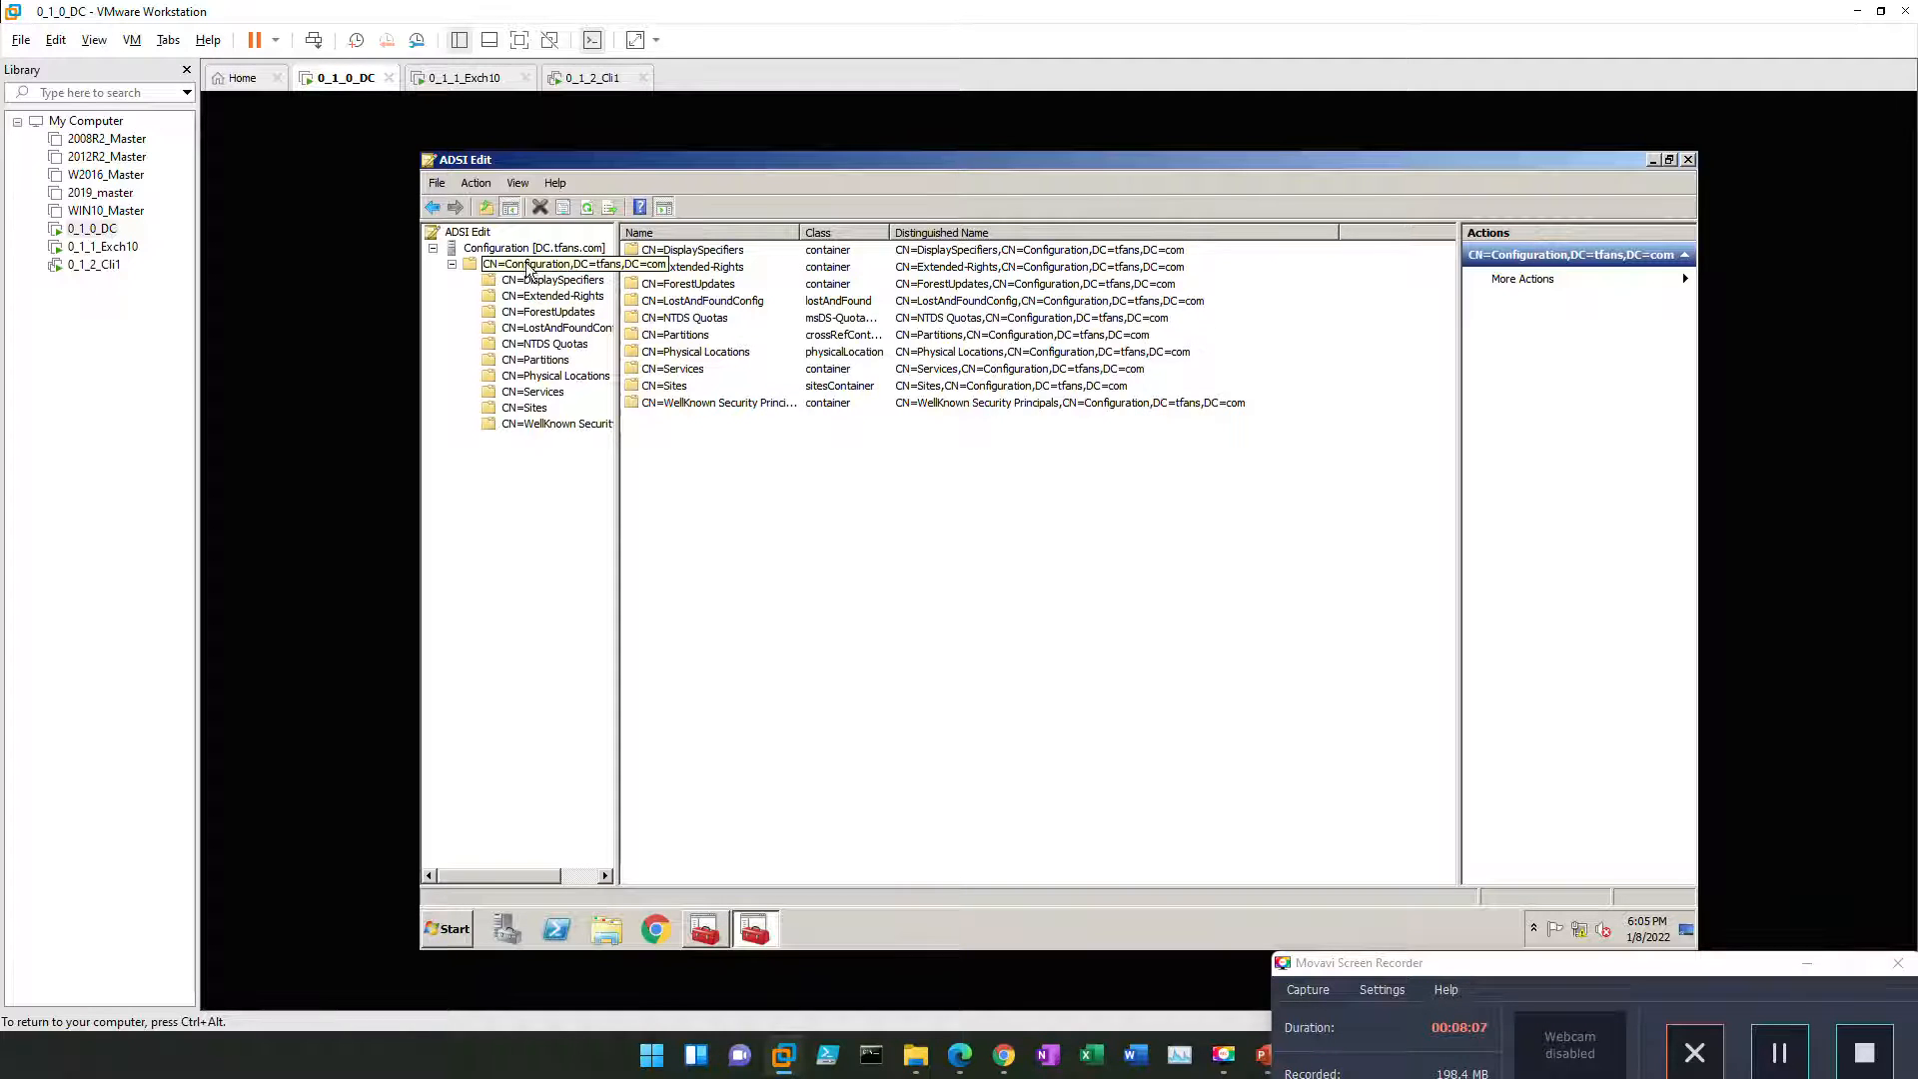
{"action": "left_click", "coordinate": [555, 396]}
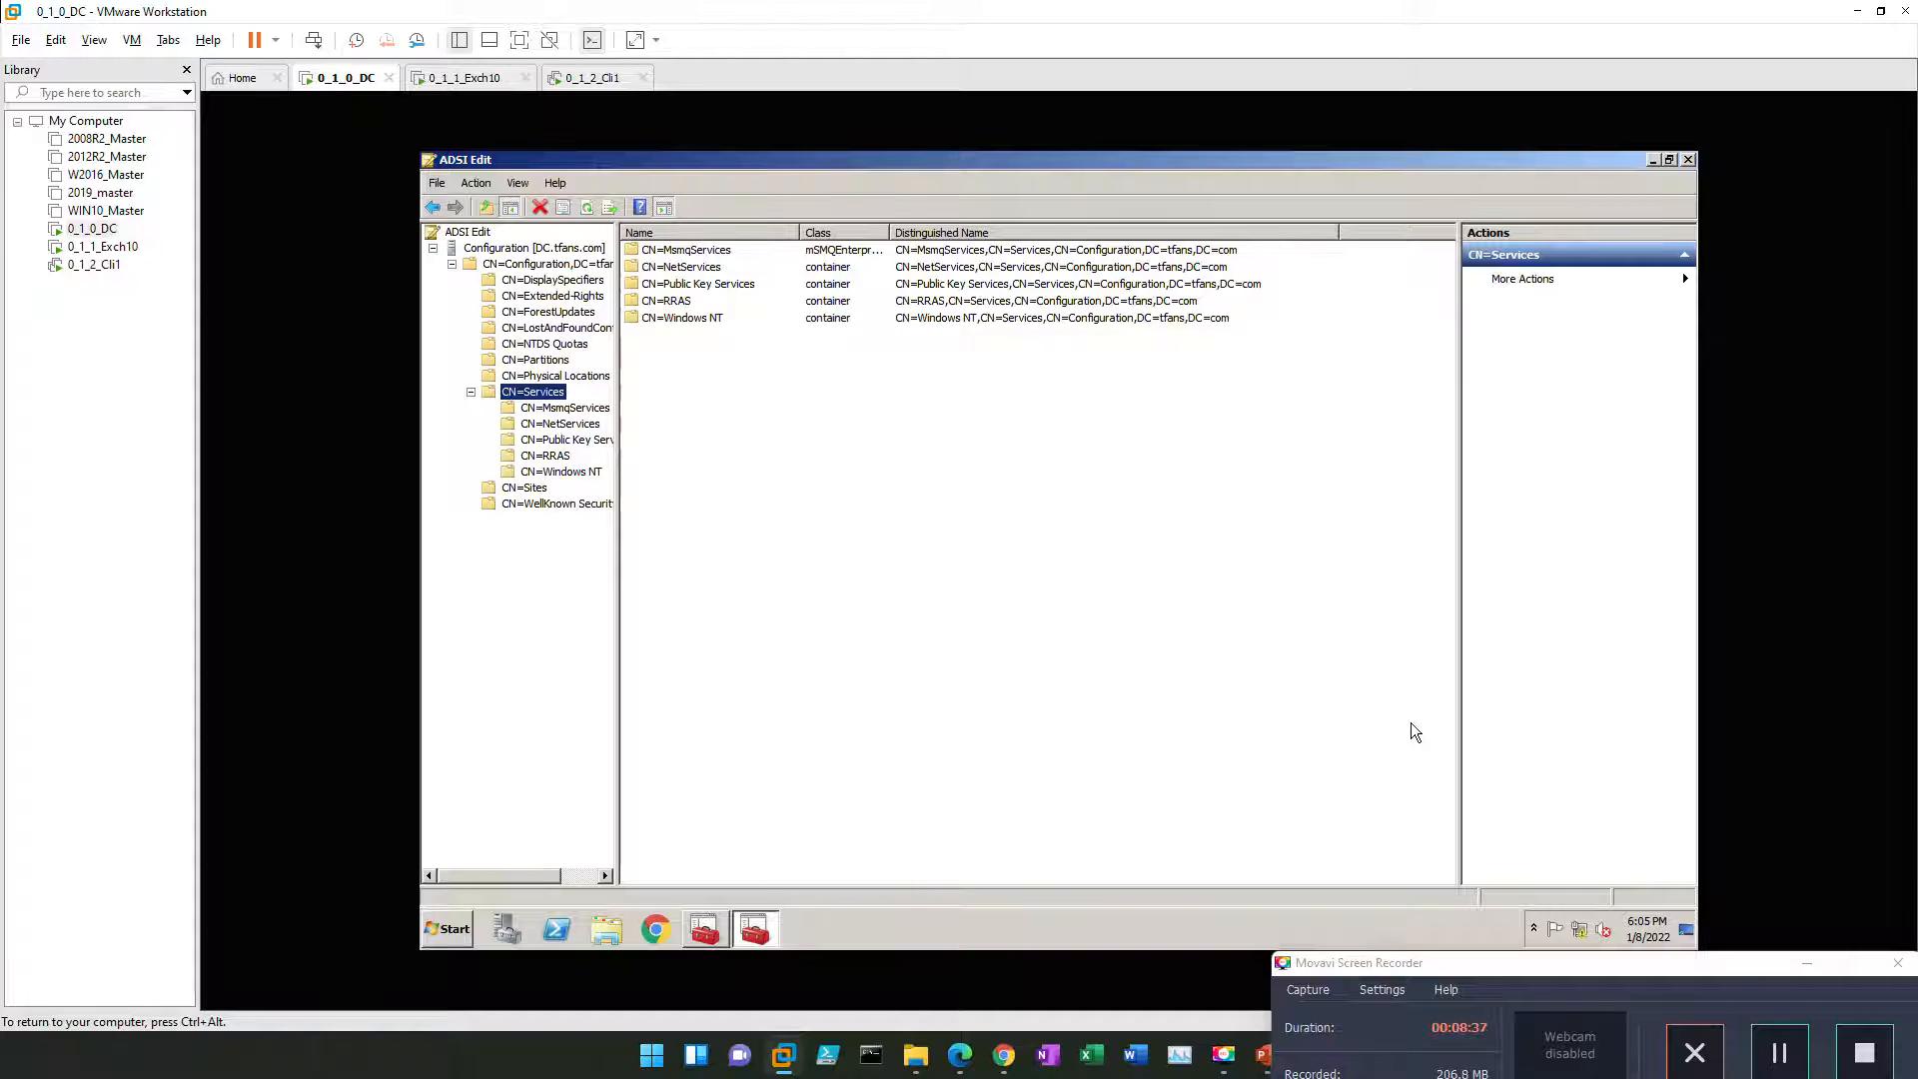
Step: Switch to the 0_1_1_Exch10 virtual machine and log on to the tfans domain administrator account with its password
{"action": "left_click", "coordinate": [1779, 1053]}
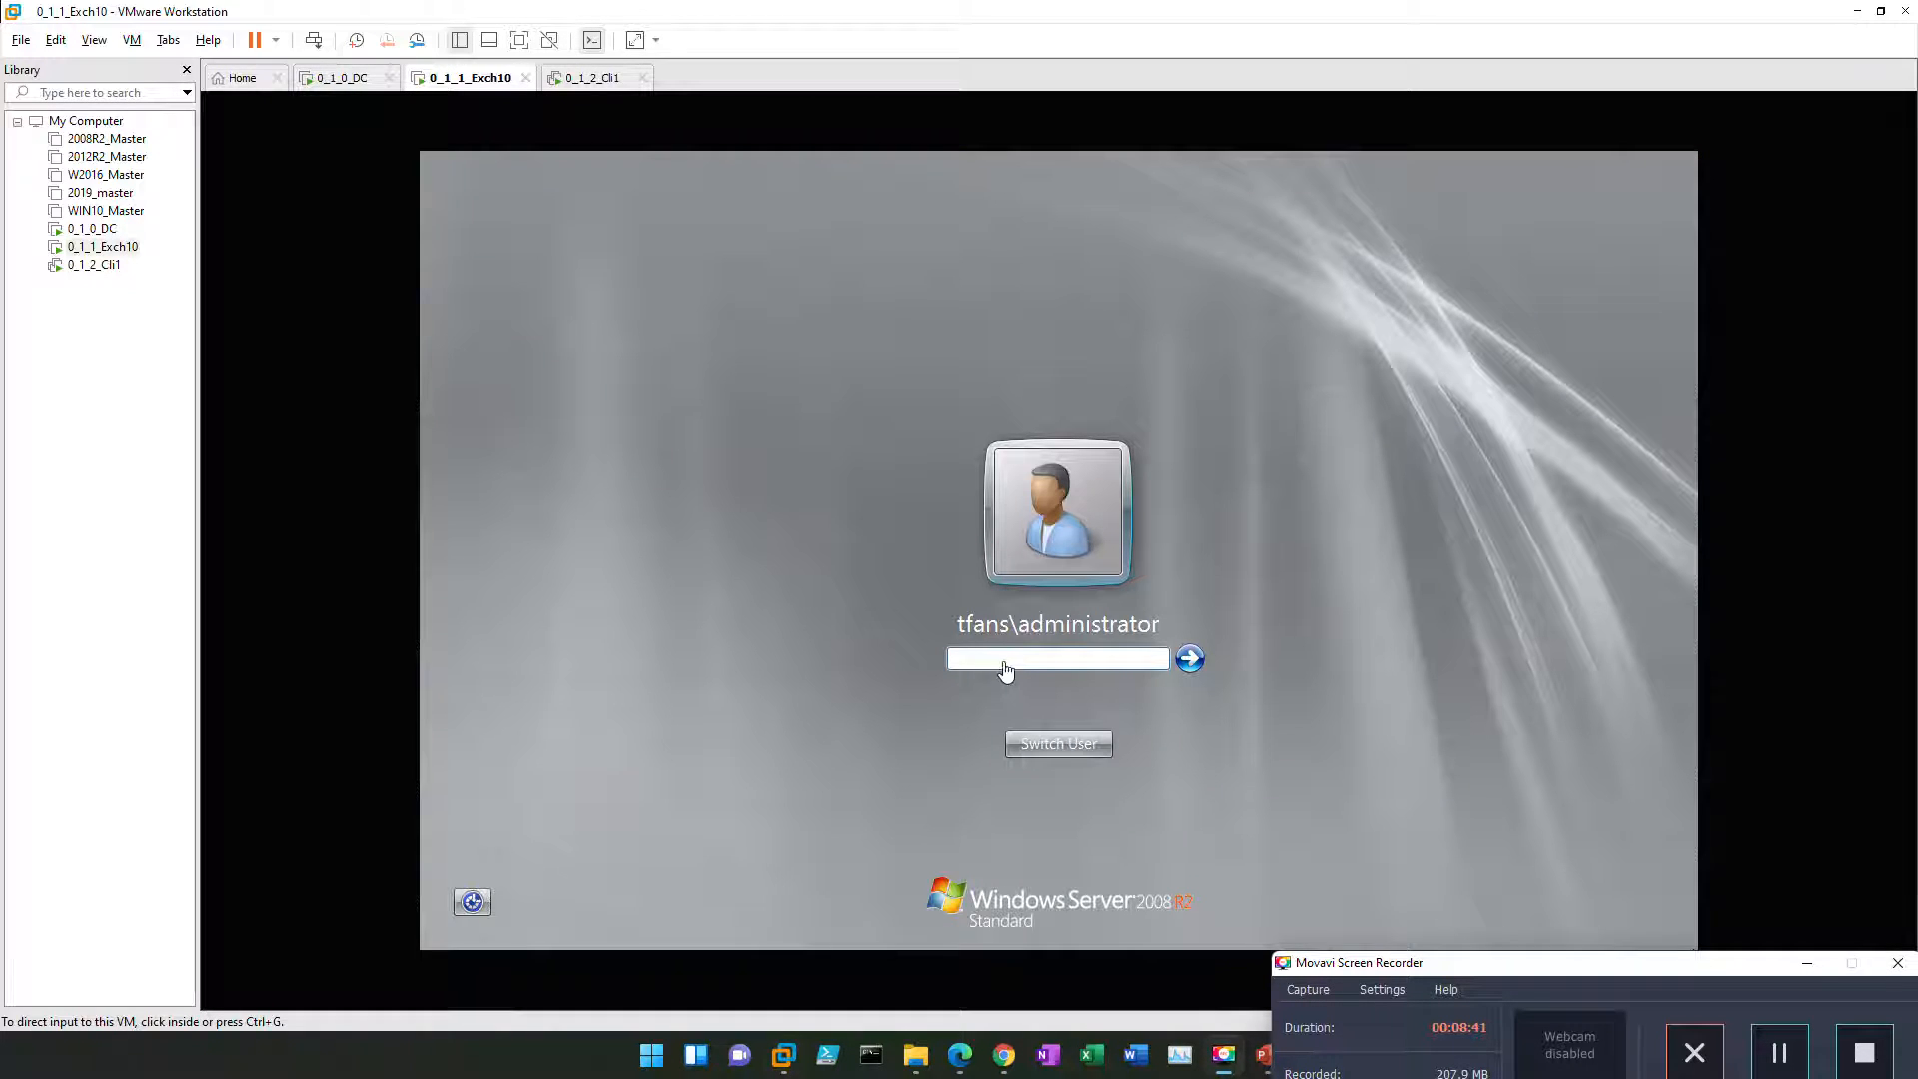
{"action": "left_click", "coordinate": [1005, 667]}
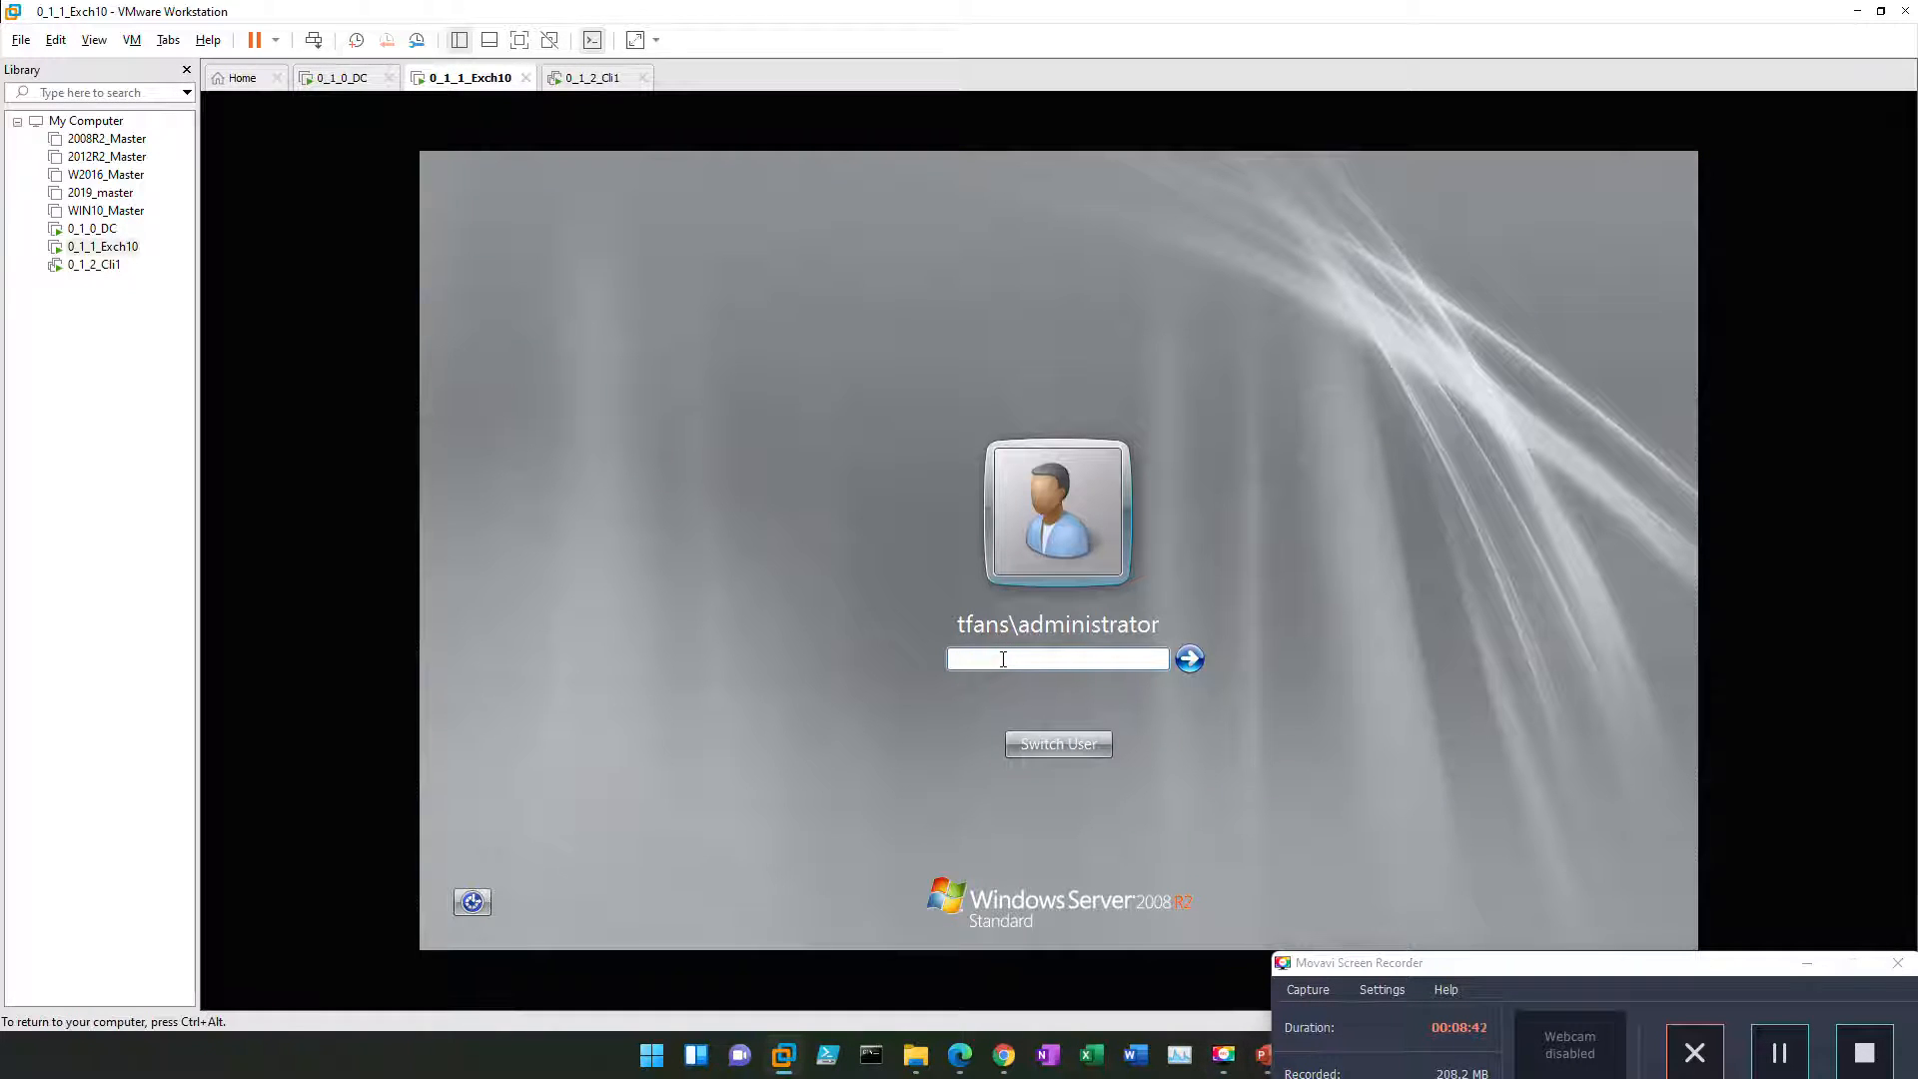
{"action": "key", "text": "Return"}
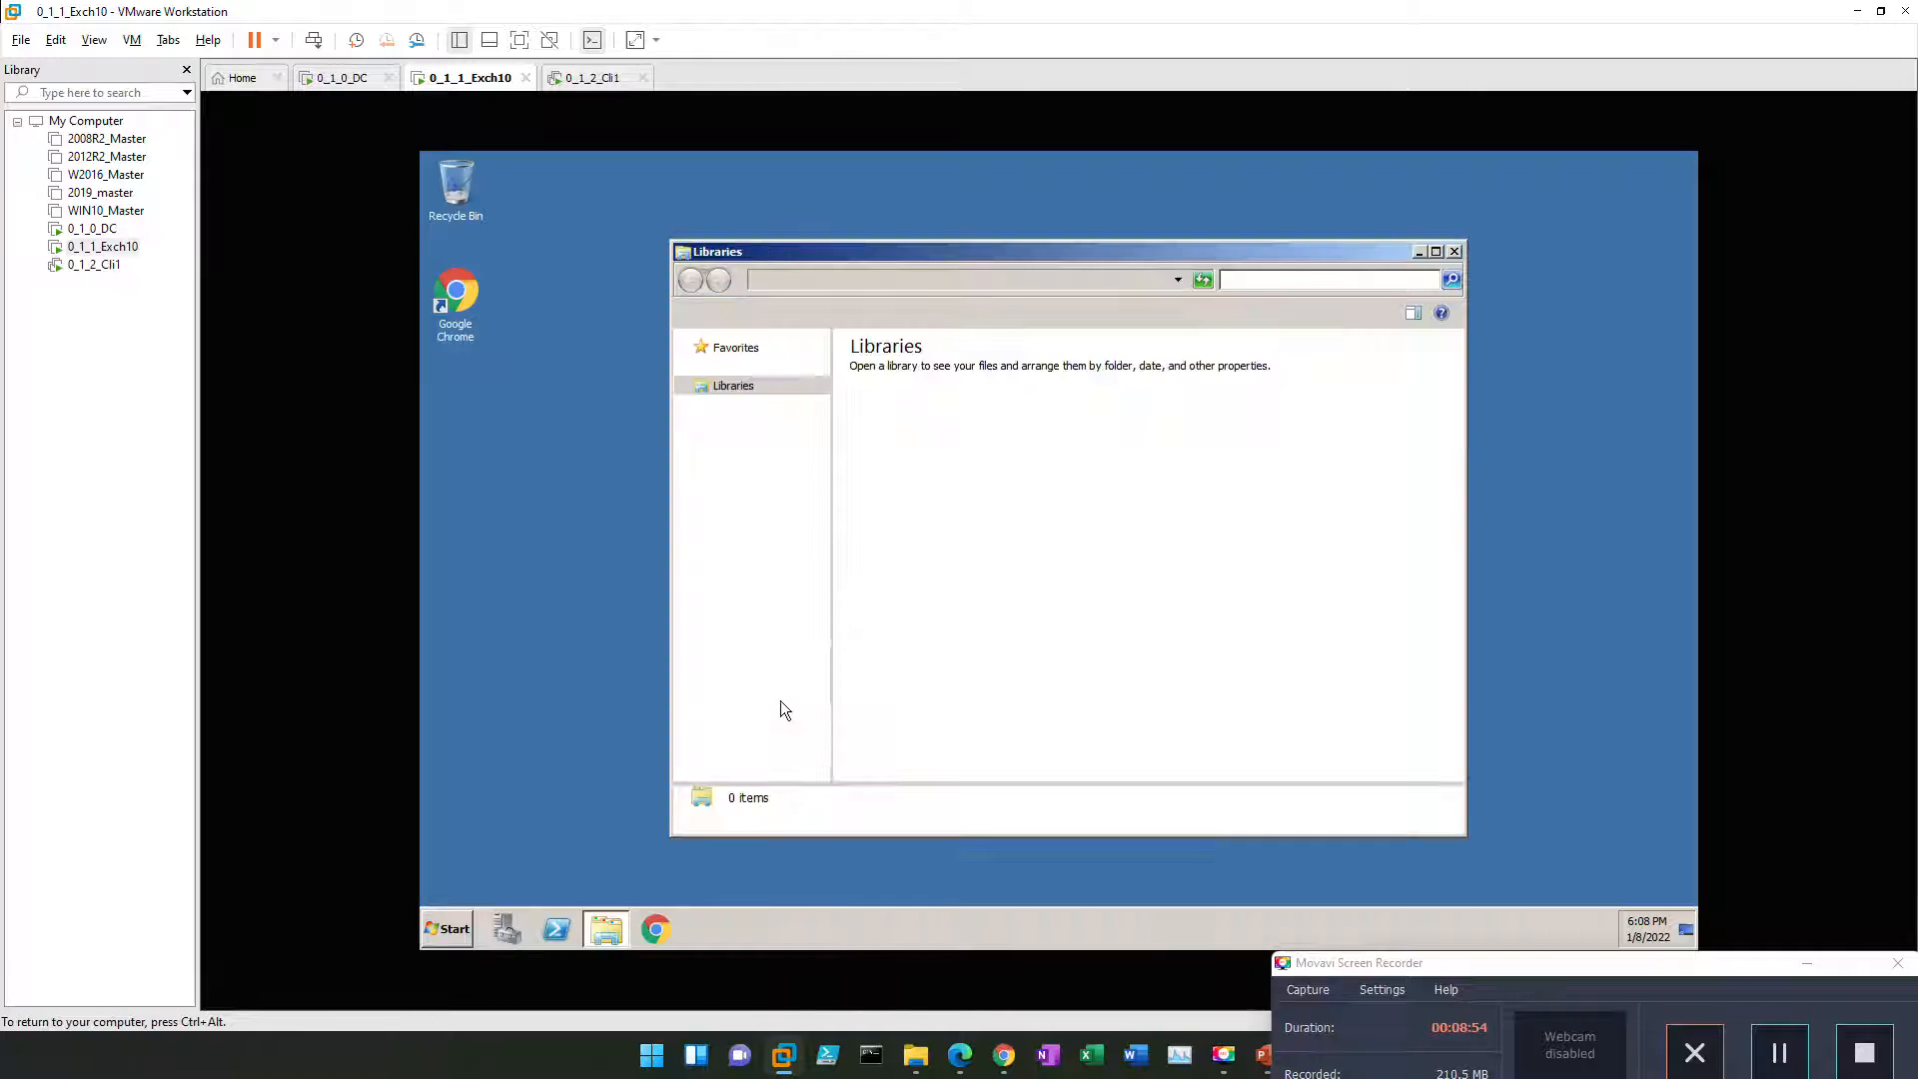
Step: Browse to C:\Exch\EXTRCTD in a maximized window, look through the extracted Exchange setup folders and files, and minimize the window
{"action": "left_click", "coordinate": [1779, 1051]}
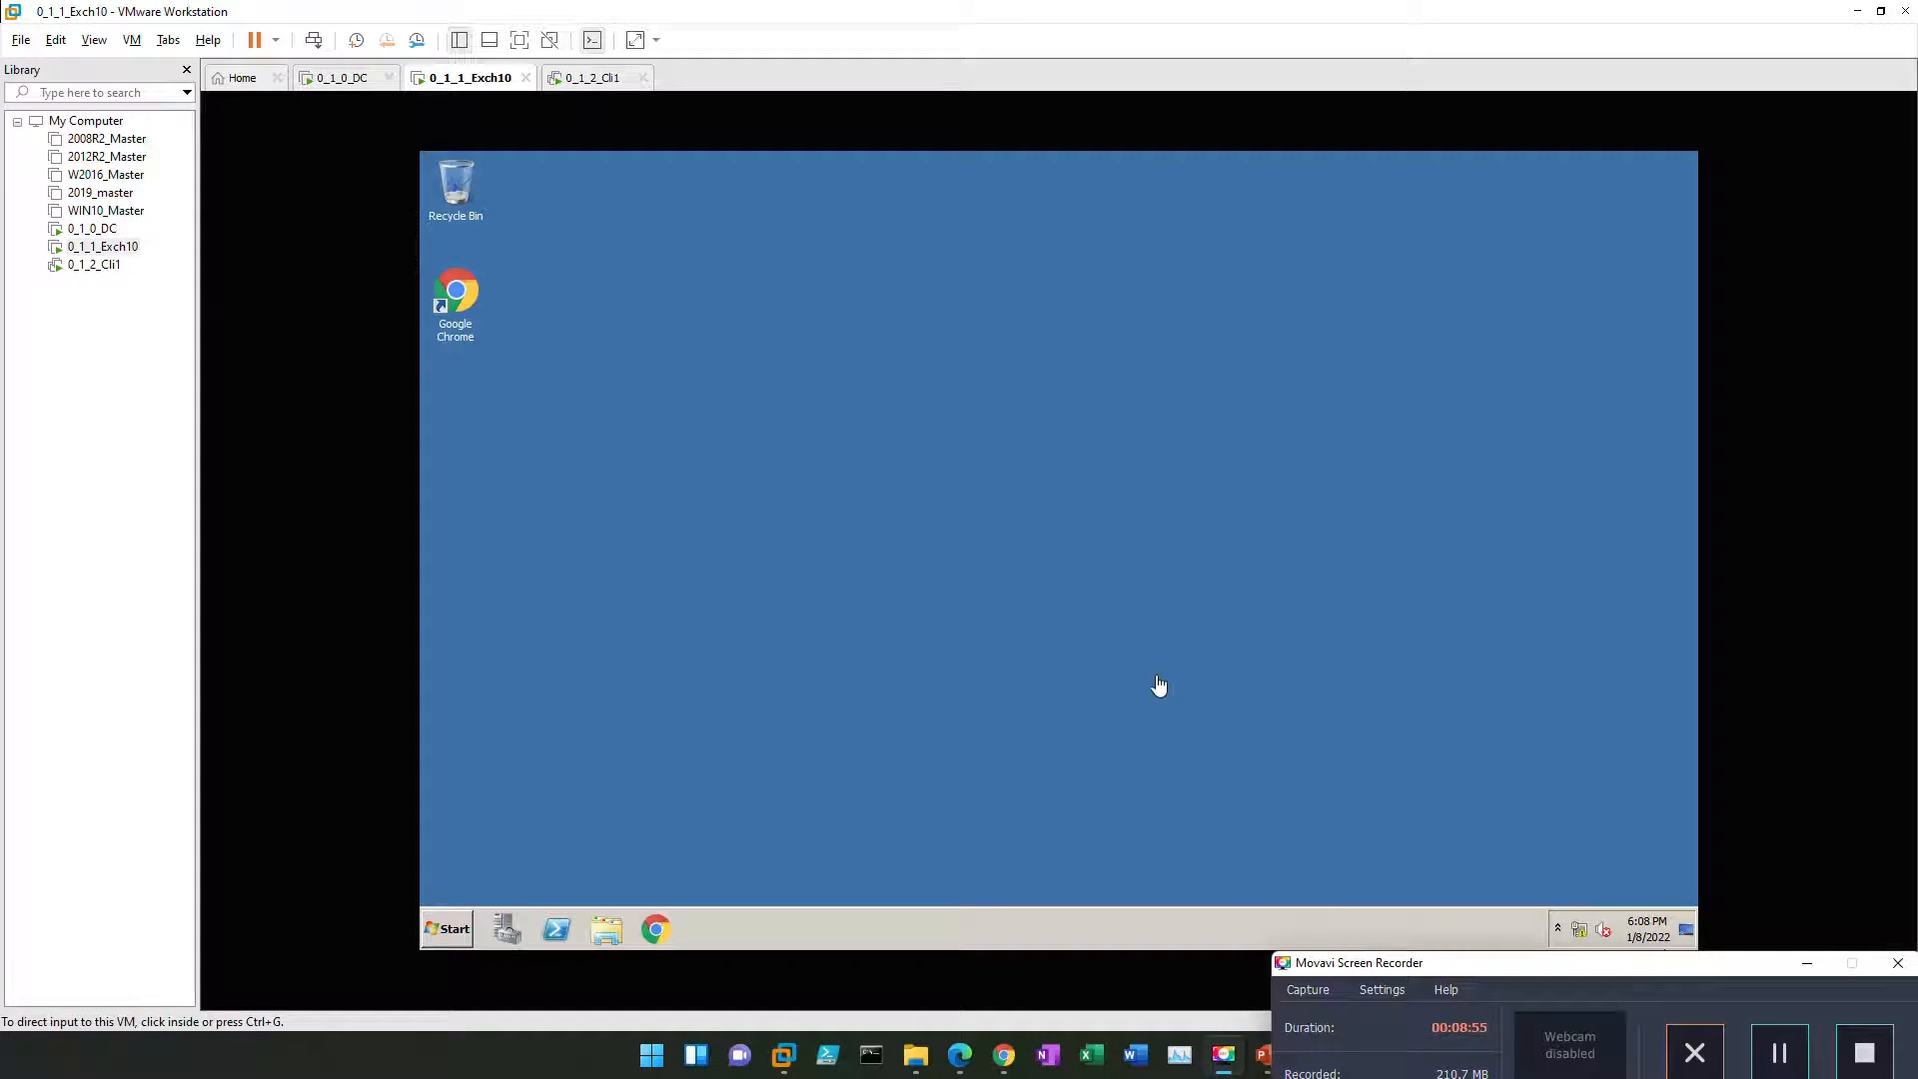
{"action": "left_click", "coordinate": [1159, 685]}
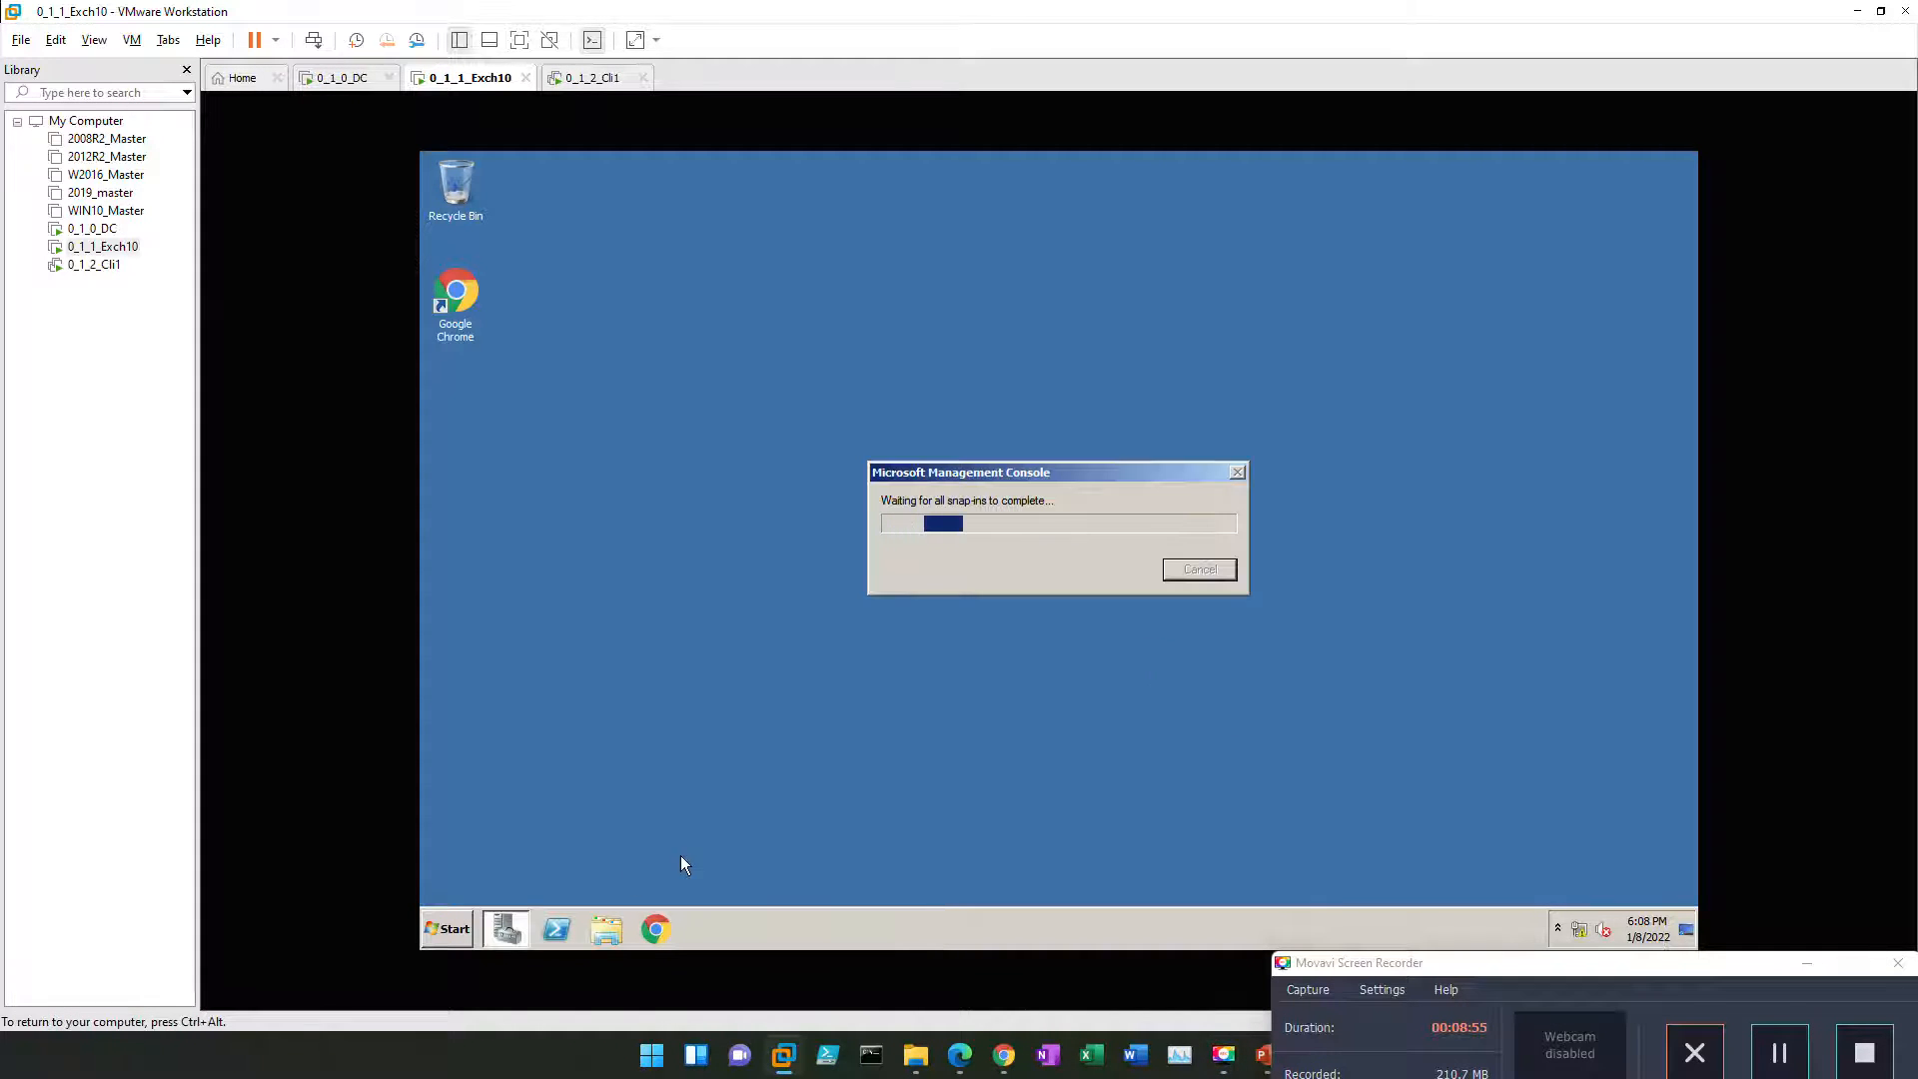
{"action": "left_click", "coordinate": [605, 921]}
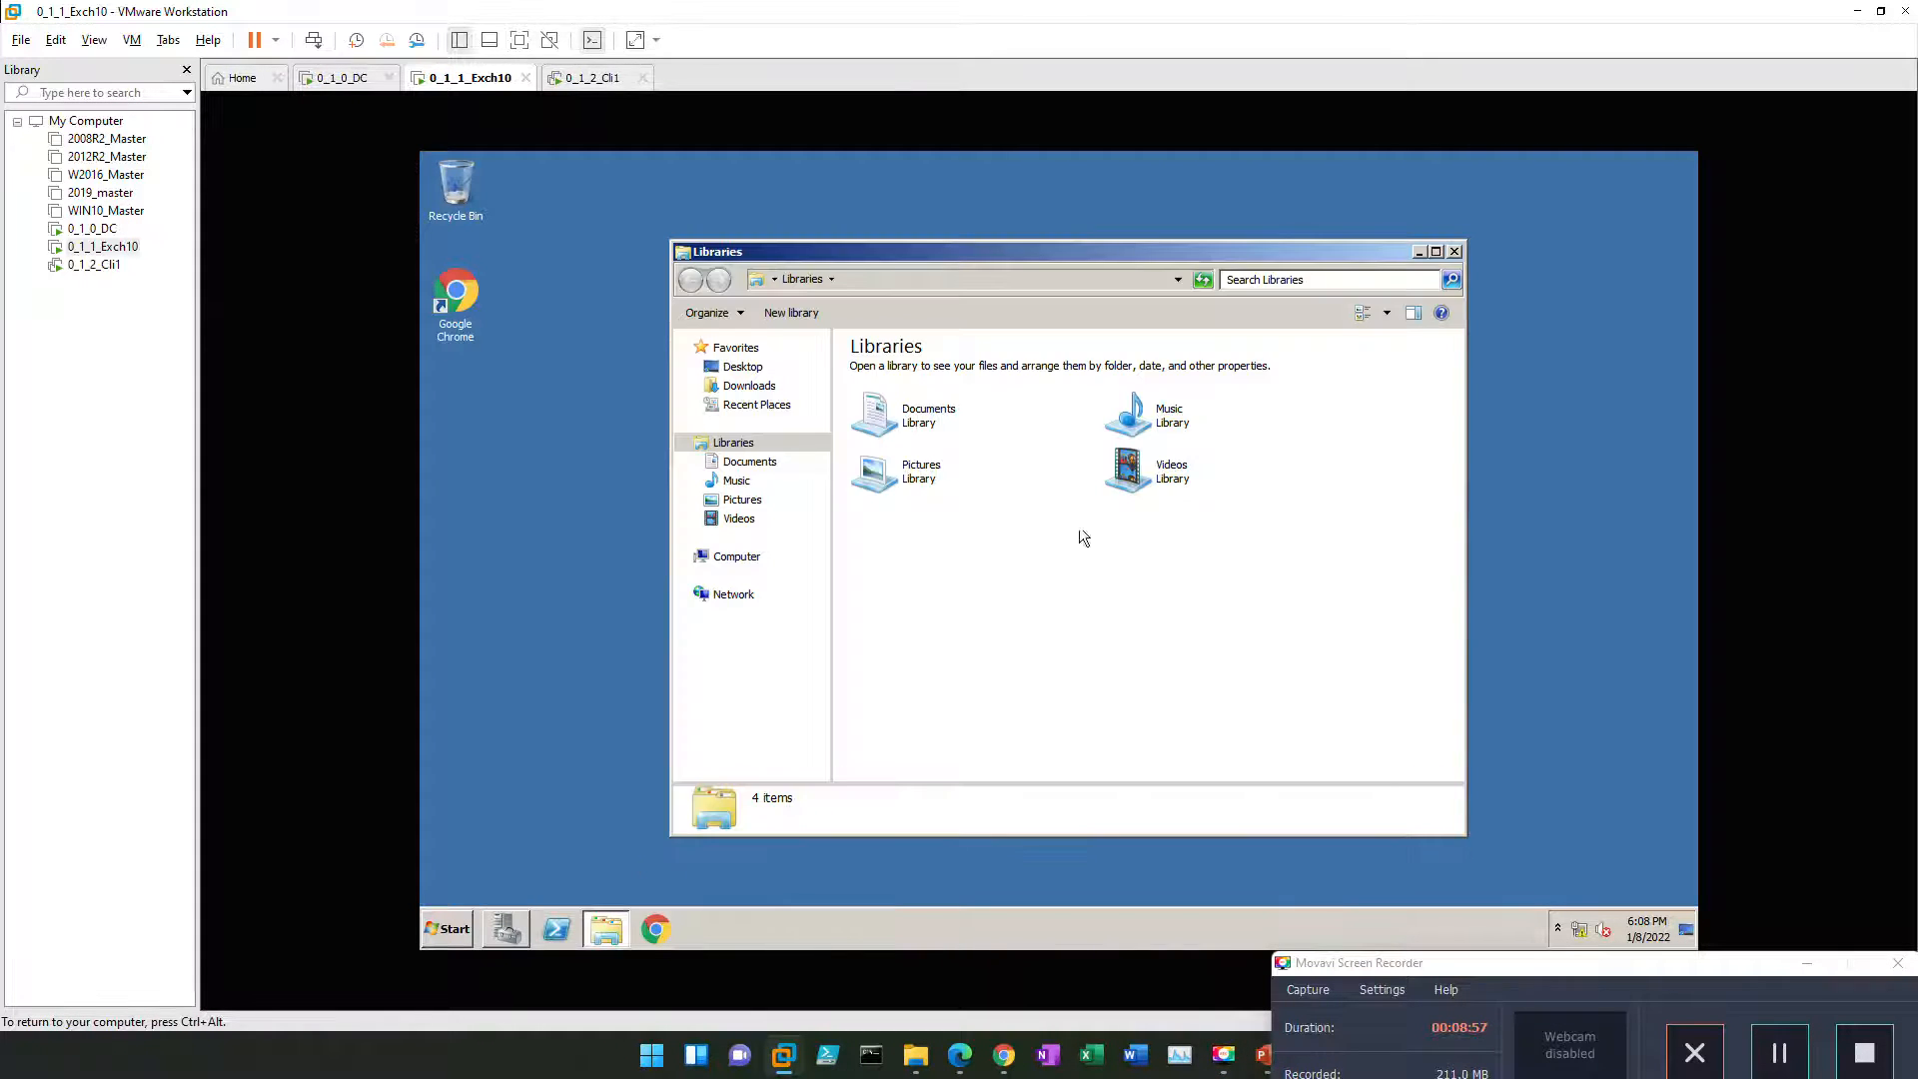
{"action": "left_click", "coordinate": [734, 556]}
{"action": "double_click", "coordinate": [949, 389]}
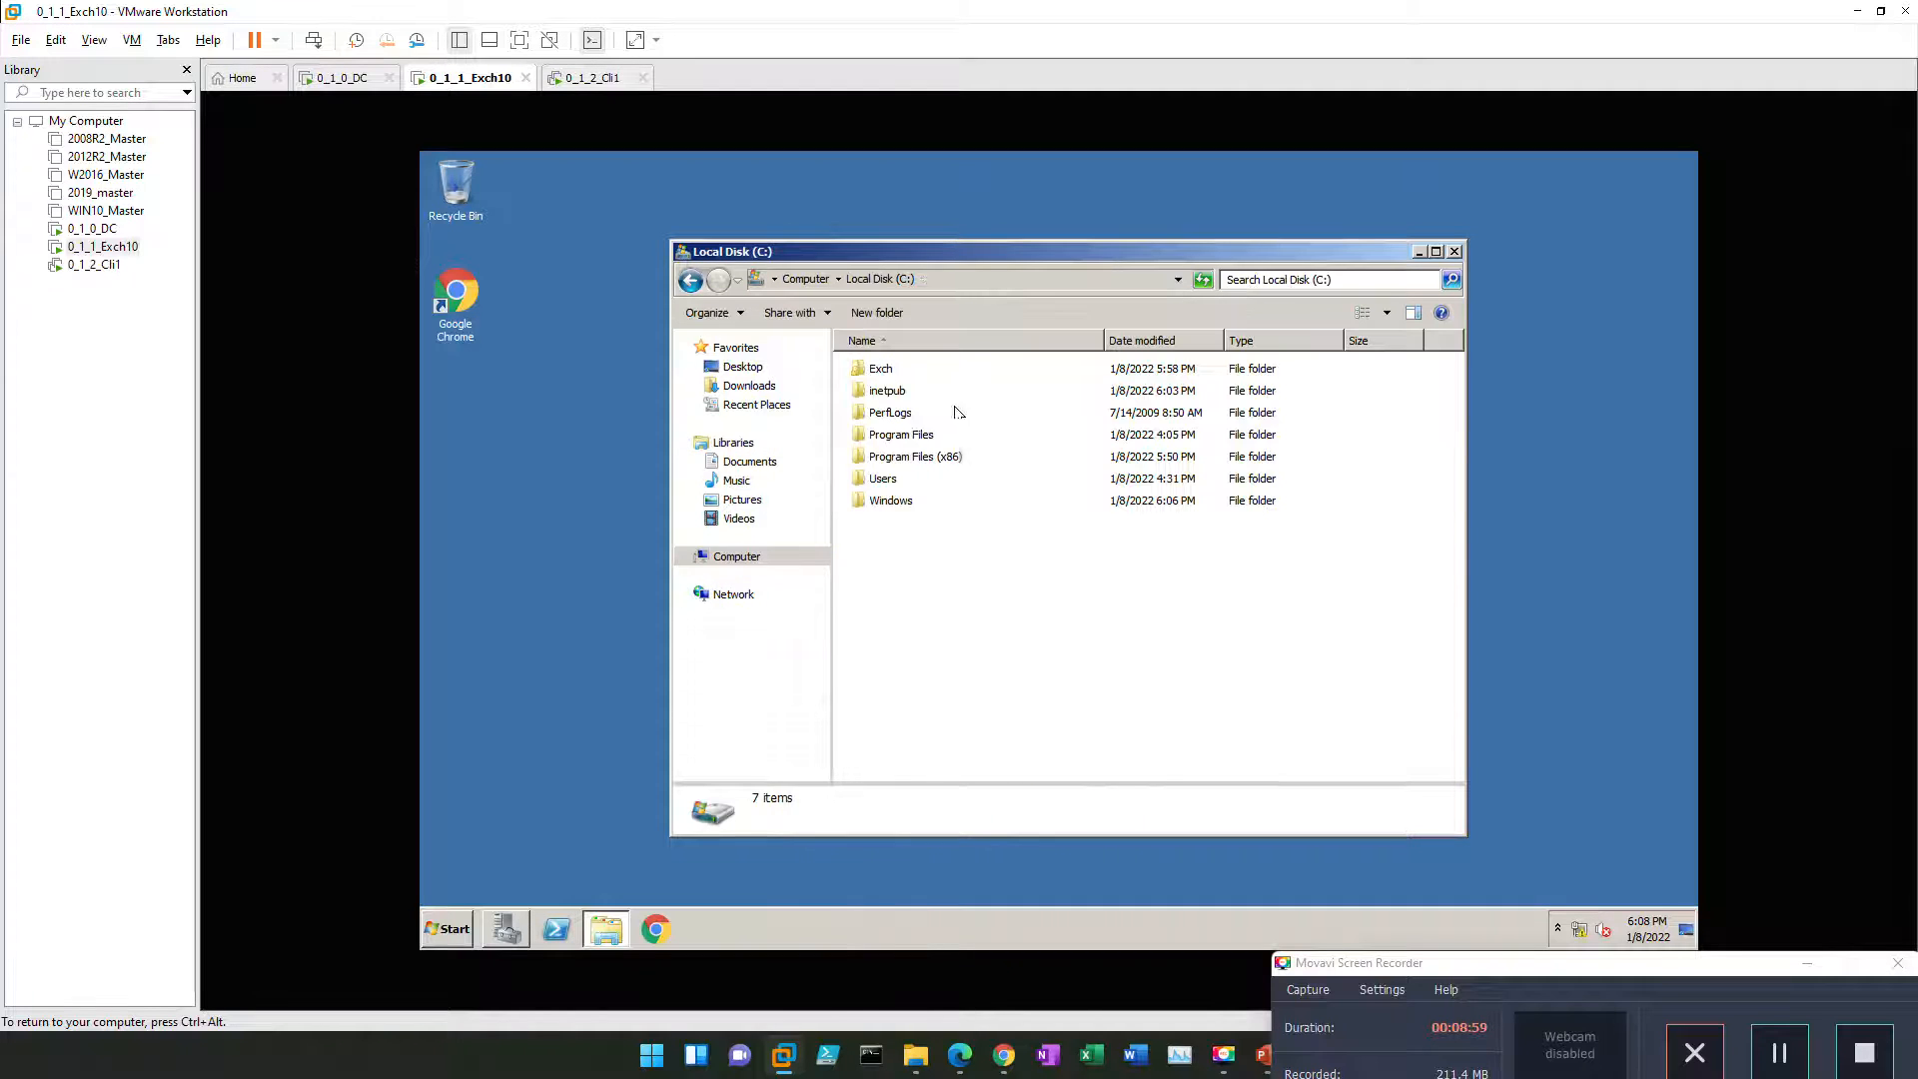
{"action": "double_click", "coordinate": [891, 371]}
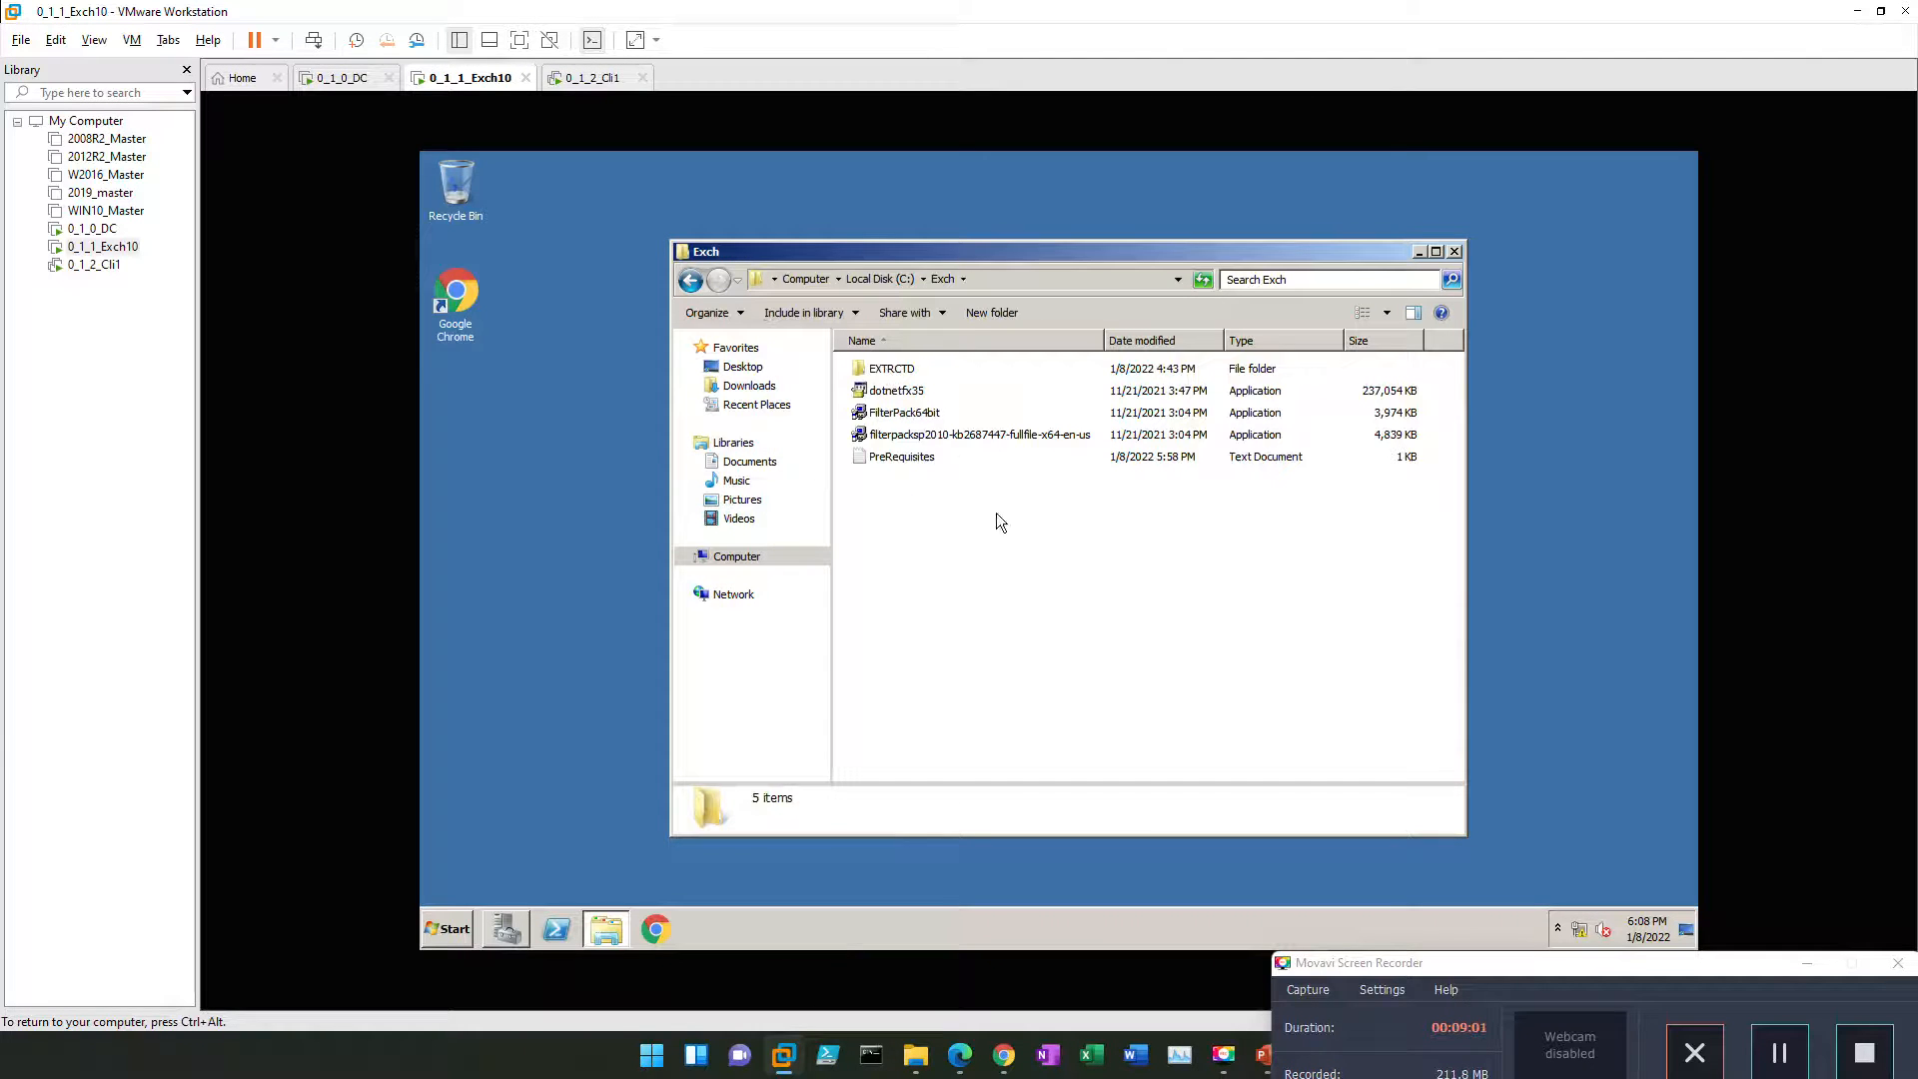
{"action": "double_click", "coordinate": [902, 371]}
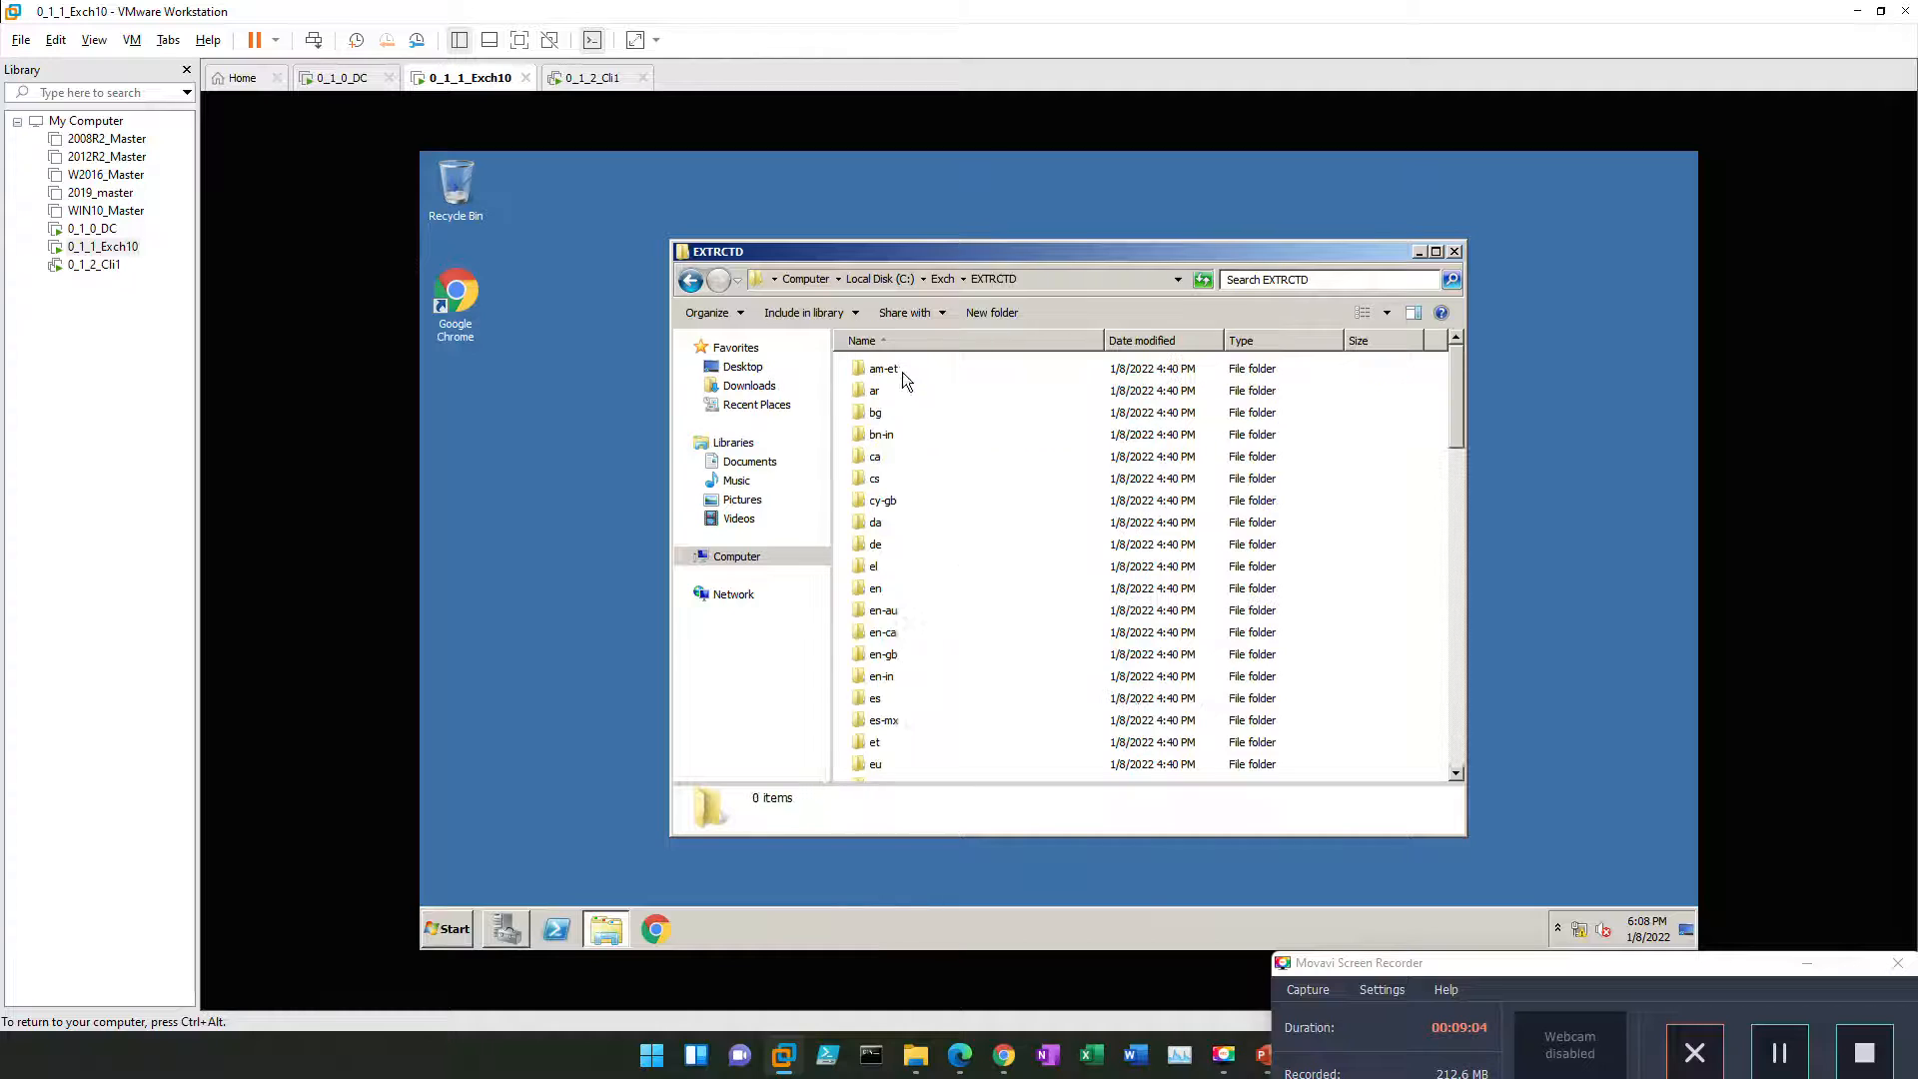
{"action": "left_click", "coordinate": [1435, 251]}
{"action": "scroll", "coordinate": [924, 514], "scroll_direction": "down", "scroll_amount": 15}
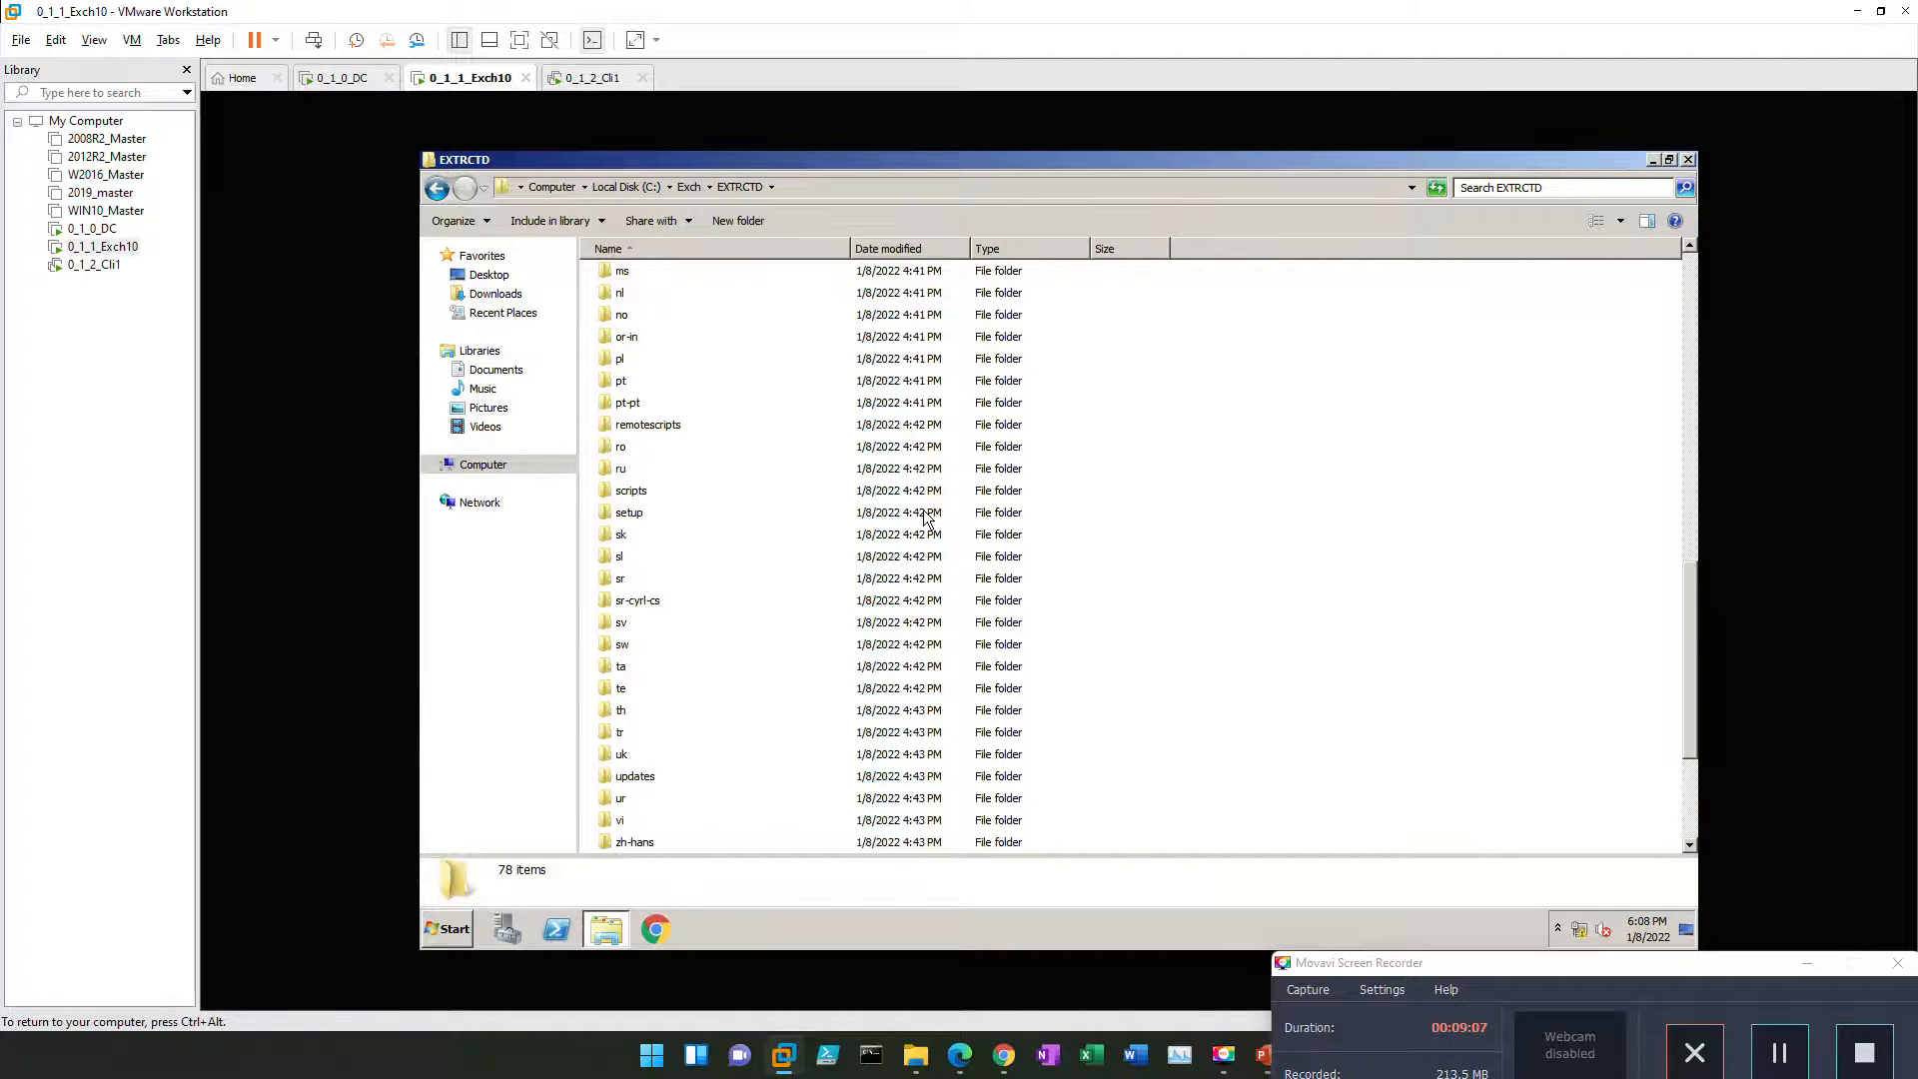
{"action": "scroll", "coordinate": [924, 514], "scroll_direction": "down", "scroll_amount": 4}
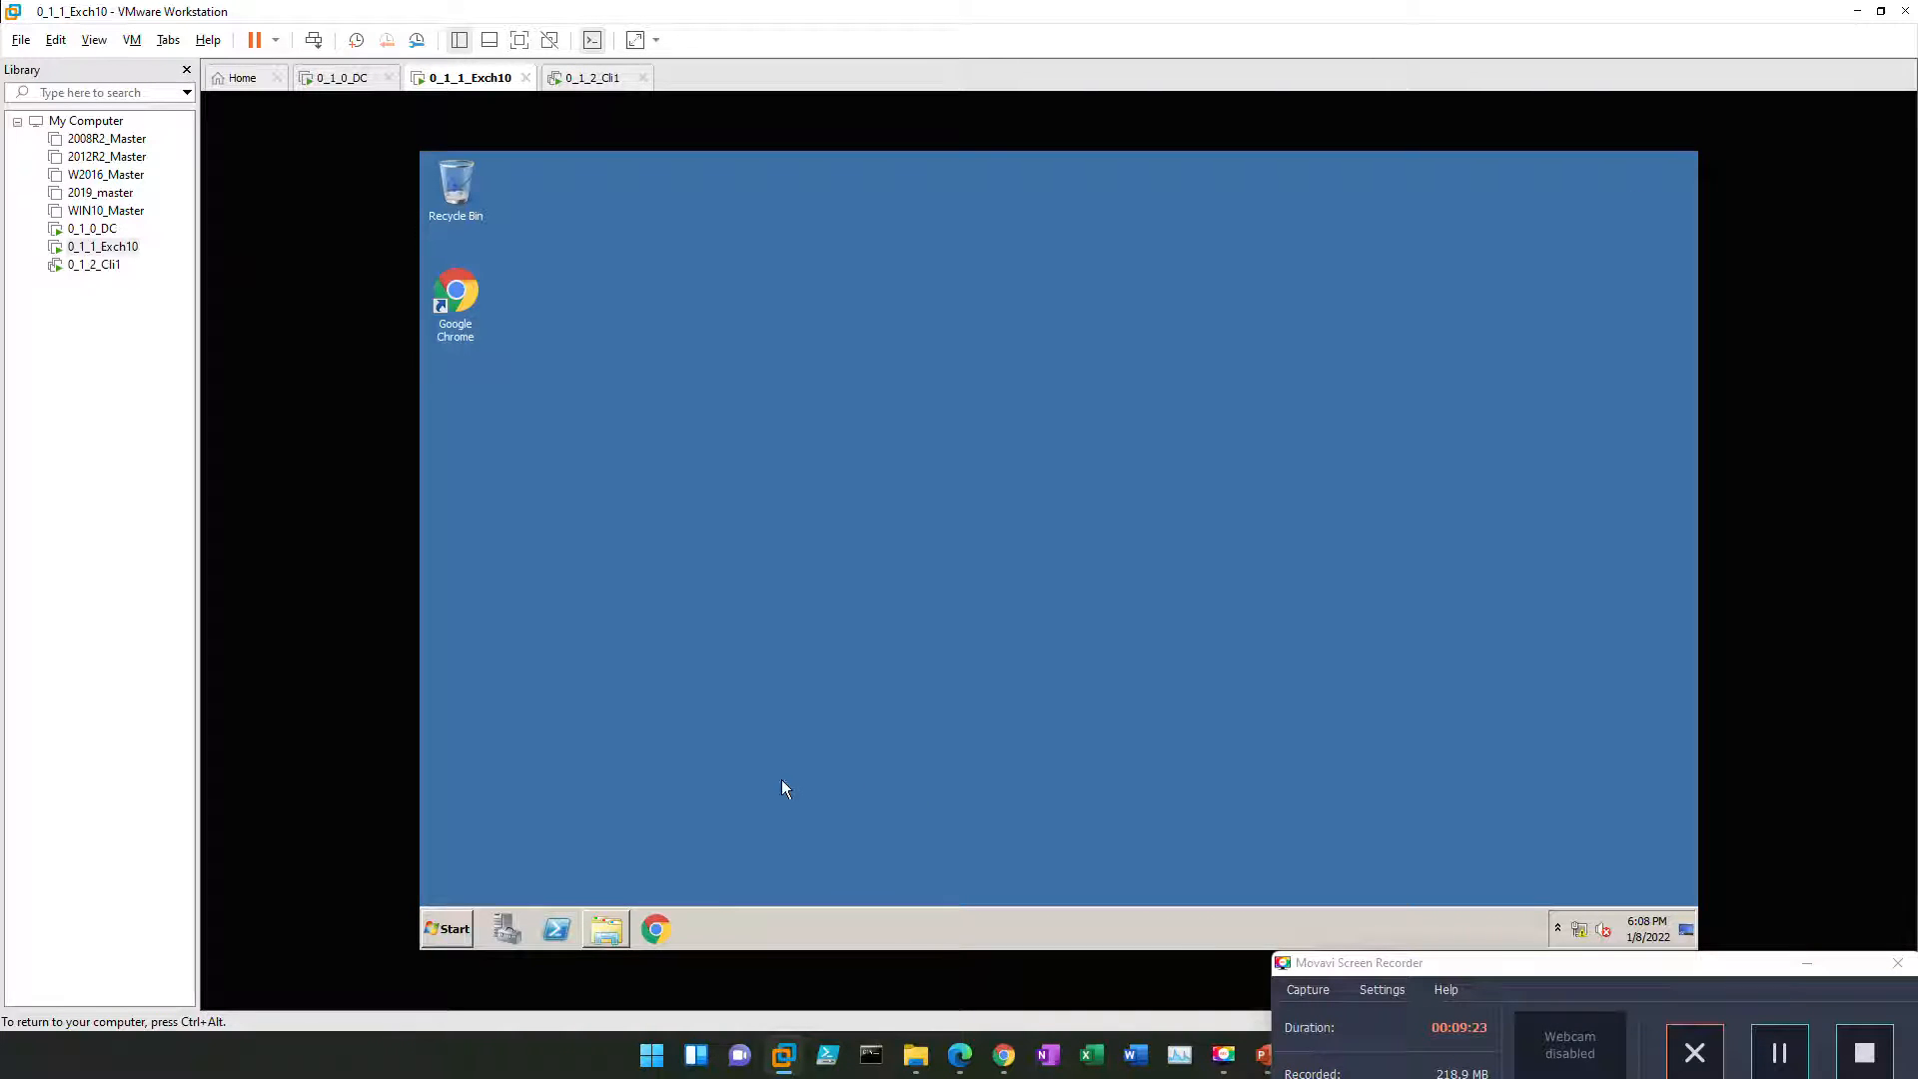
Step: Open Command Prompt as administrator on the Exch10 server and reposition its window on the desktop
{"action": "left_click", "coordinate": [440, 928]}
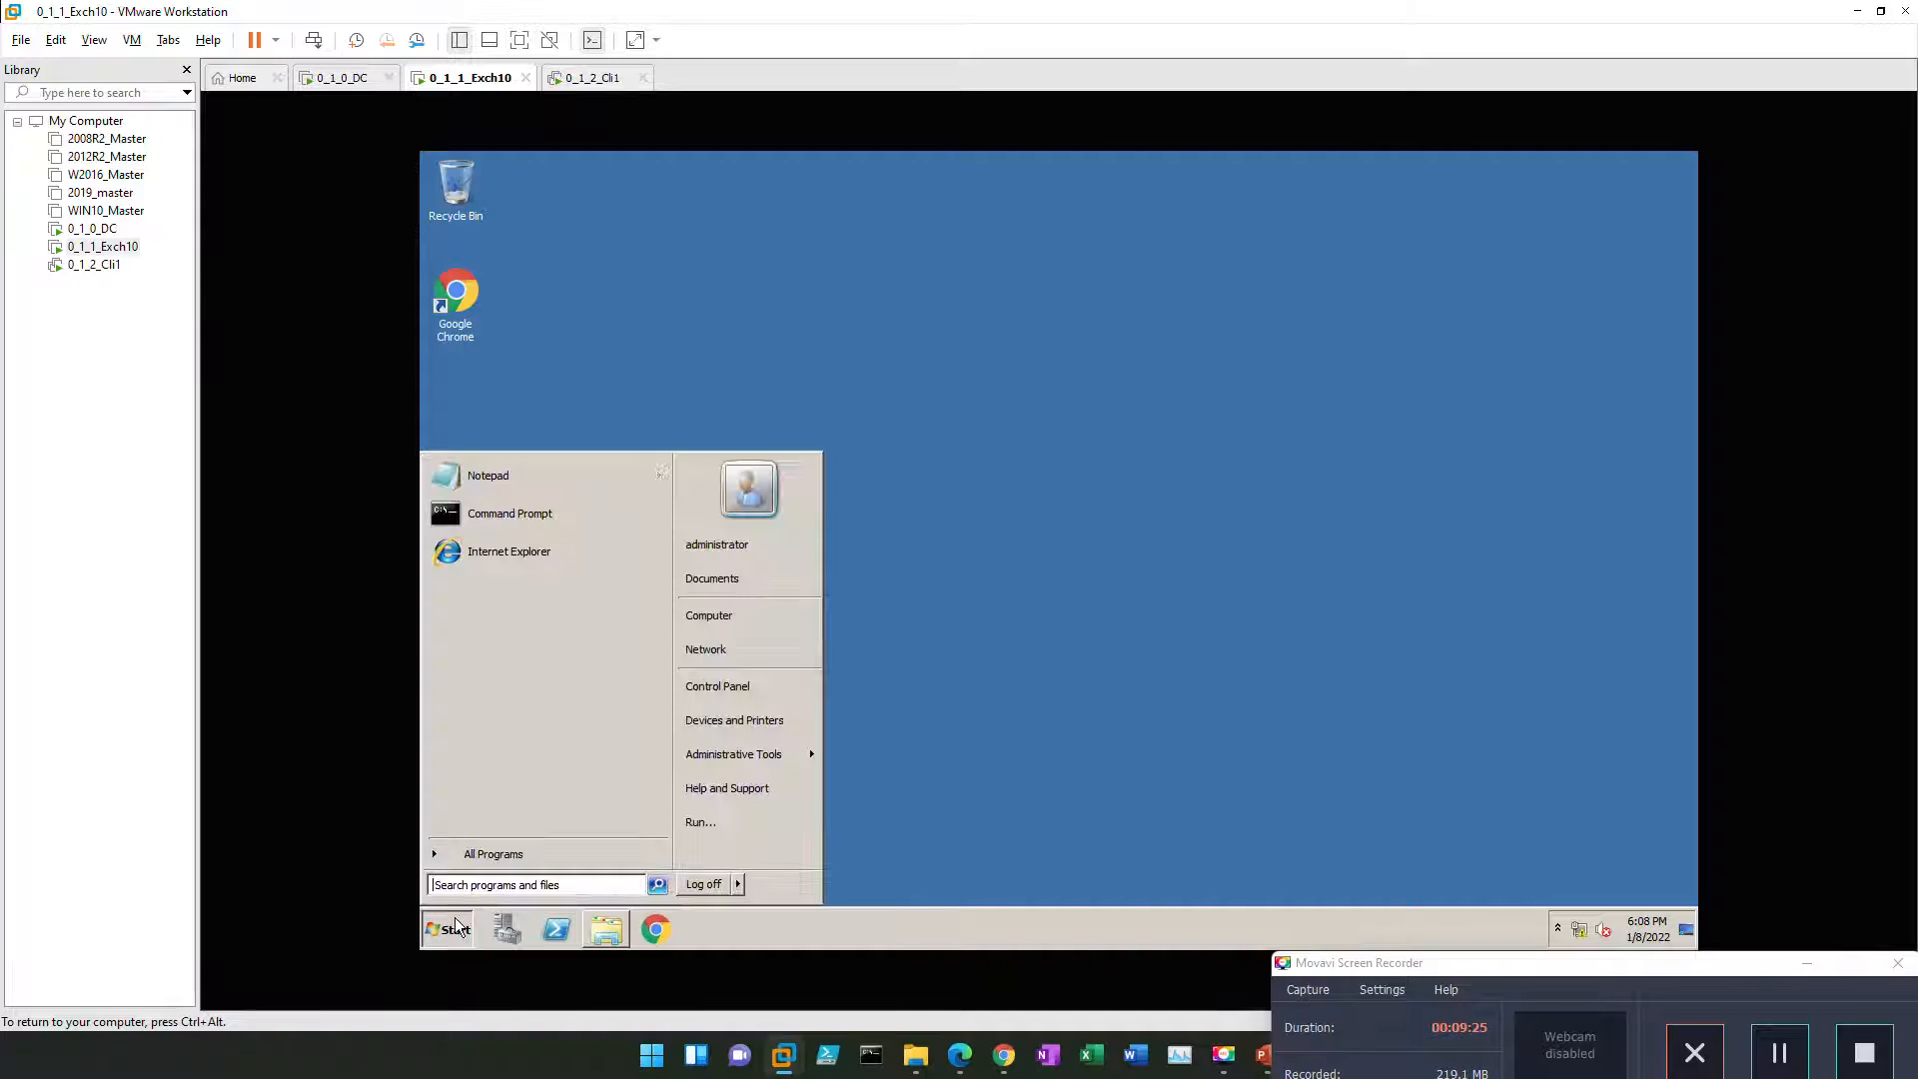
{"action": "right_click", "coordinate": [531, 518]}
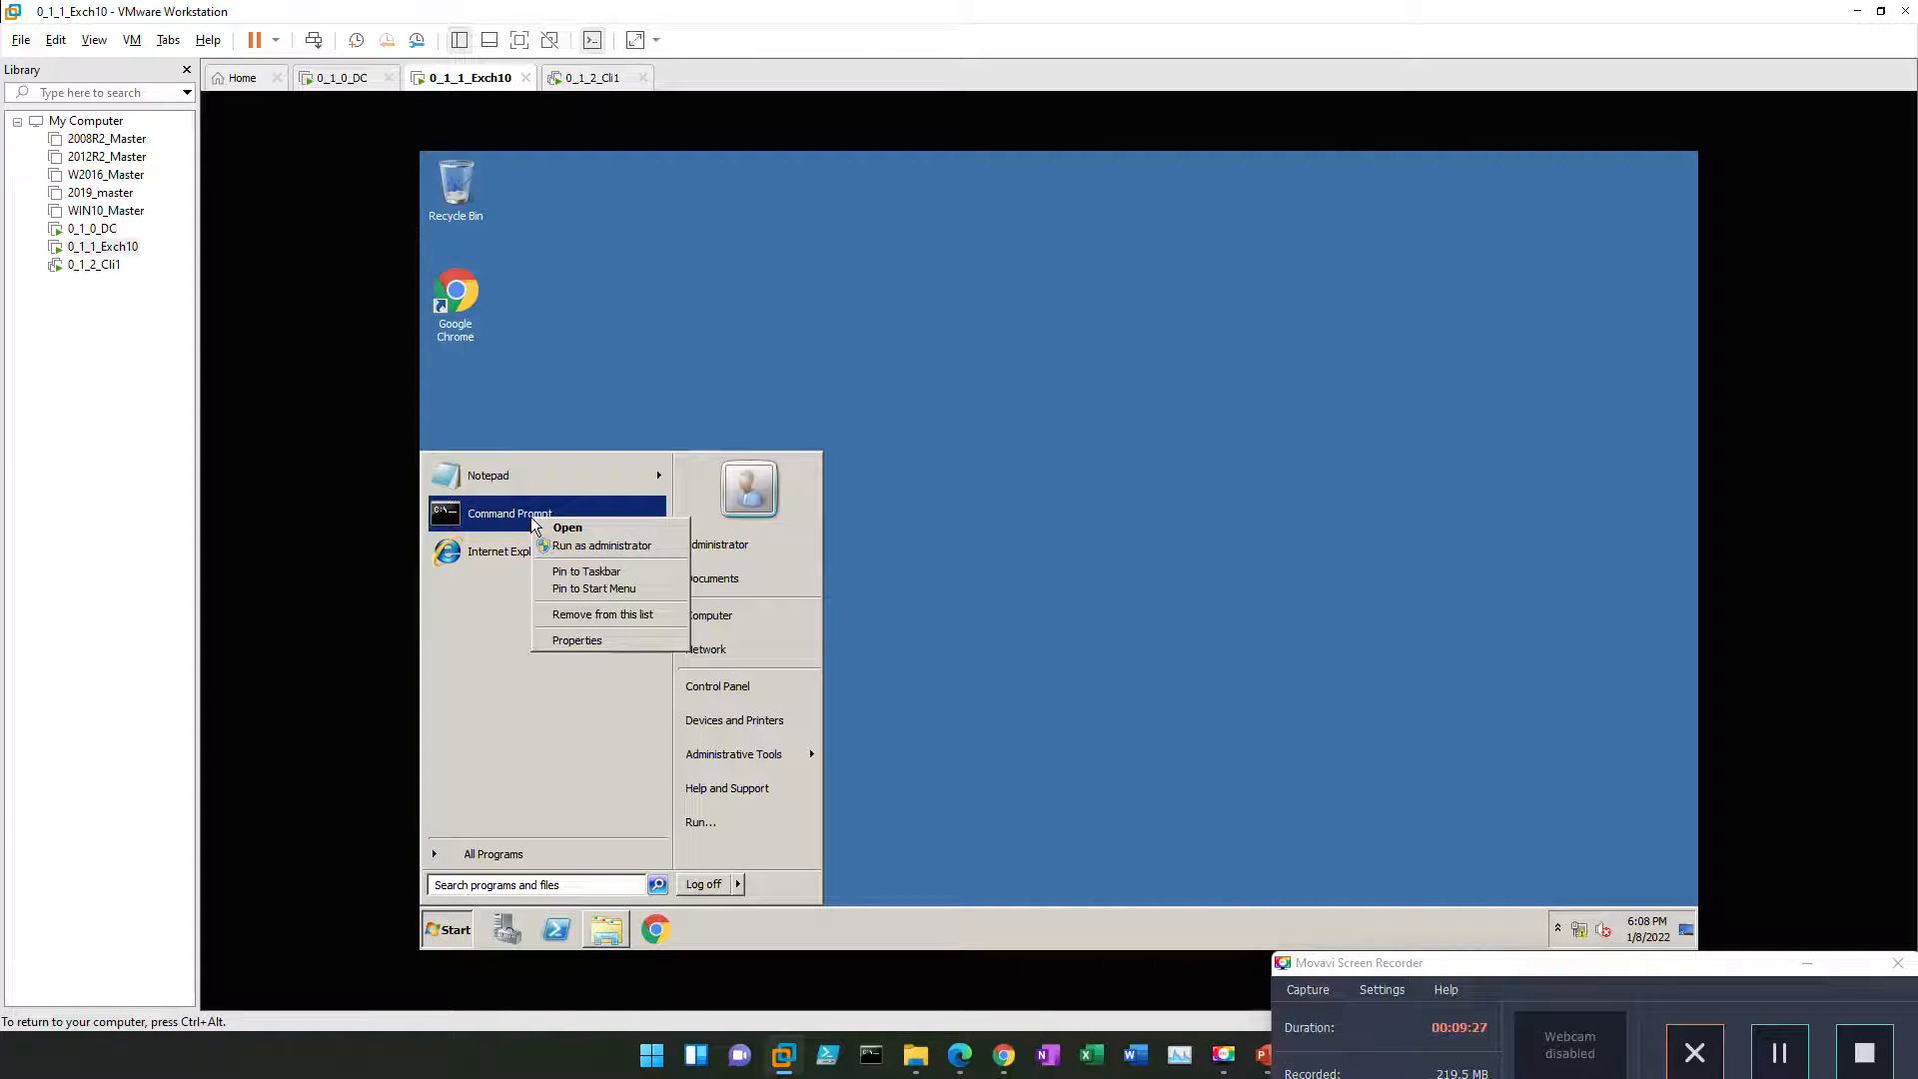
{"action": "left_click", "coordinate": [599, 544]}
{"action": "left_click_drag", "start_coordinate": [787, 251], "coordinate": [862, 255]}
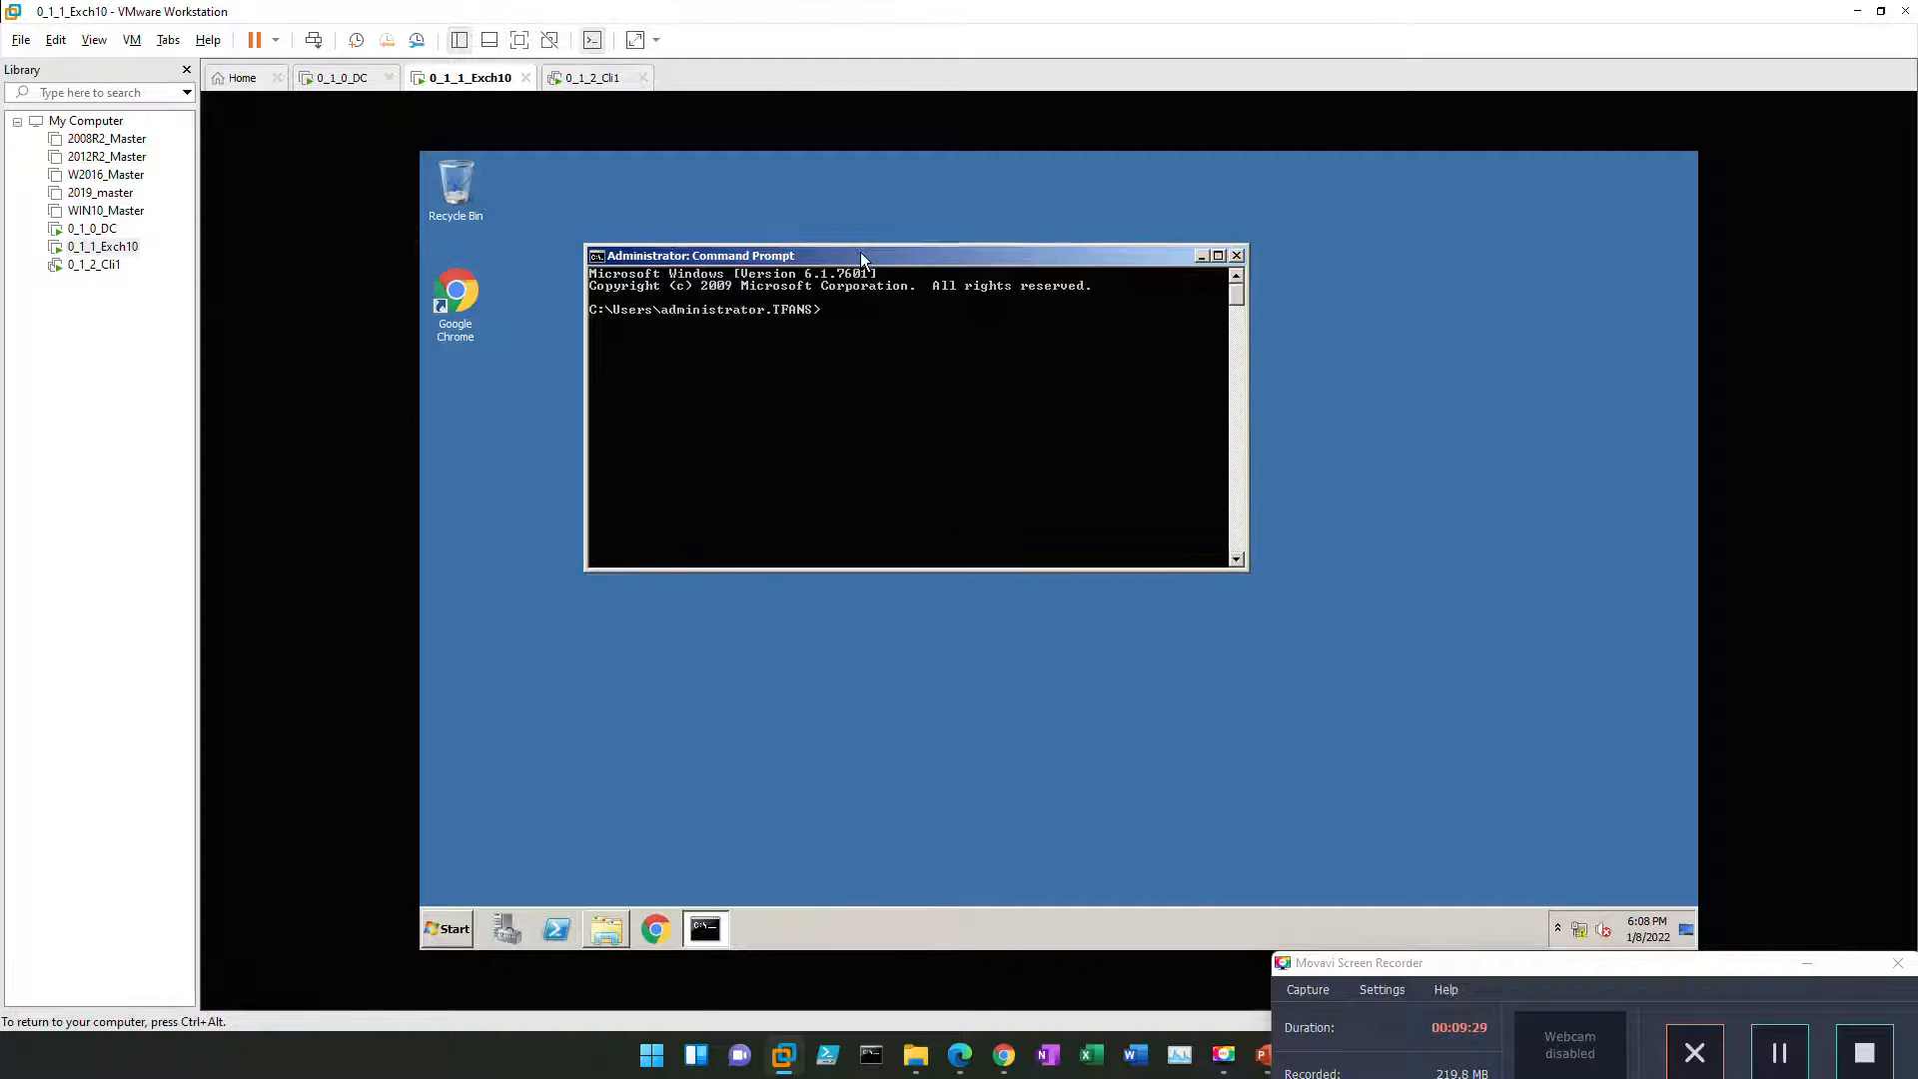
Step: Maximize the Command Prompt window, change the directory to c:\Exch\EXTRCTD and clear the screen
{"action": "double_click", "coordinate": [859, 255]}
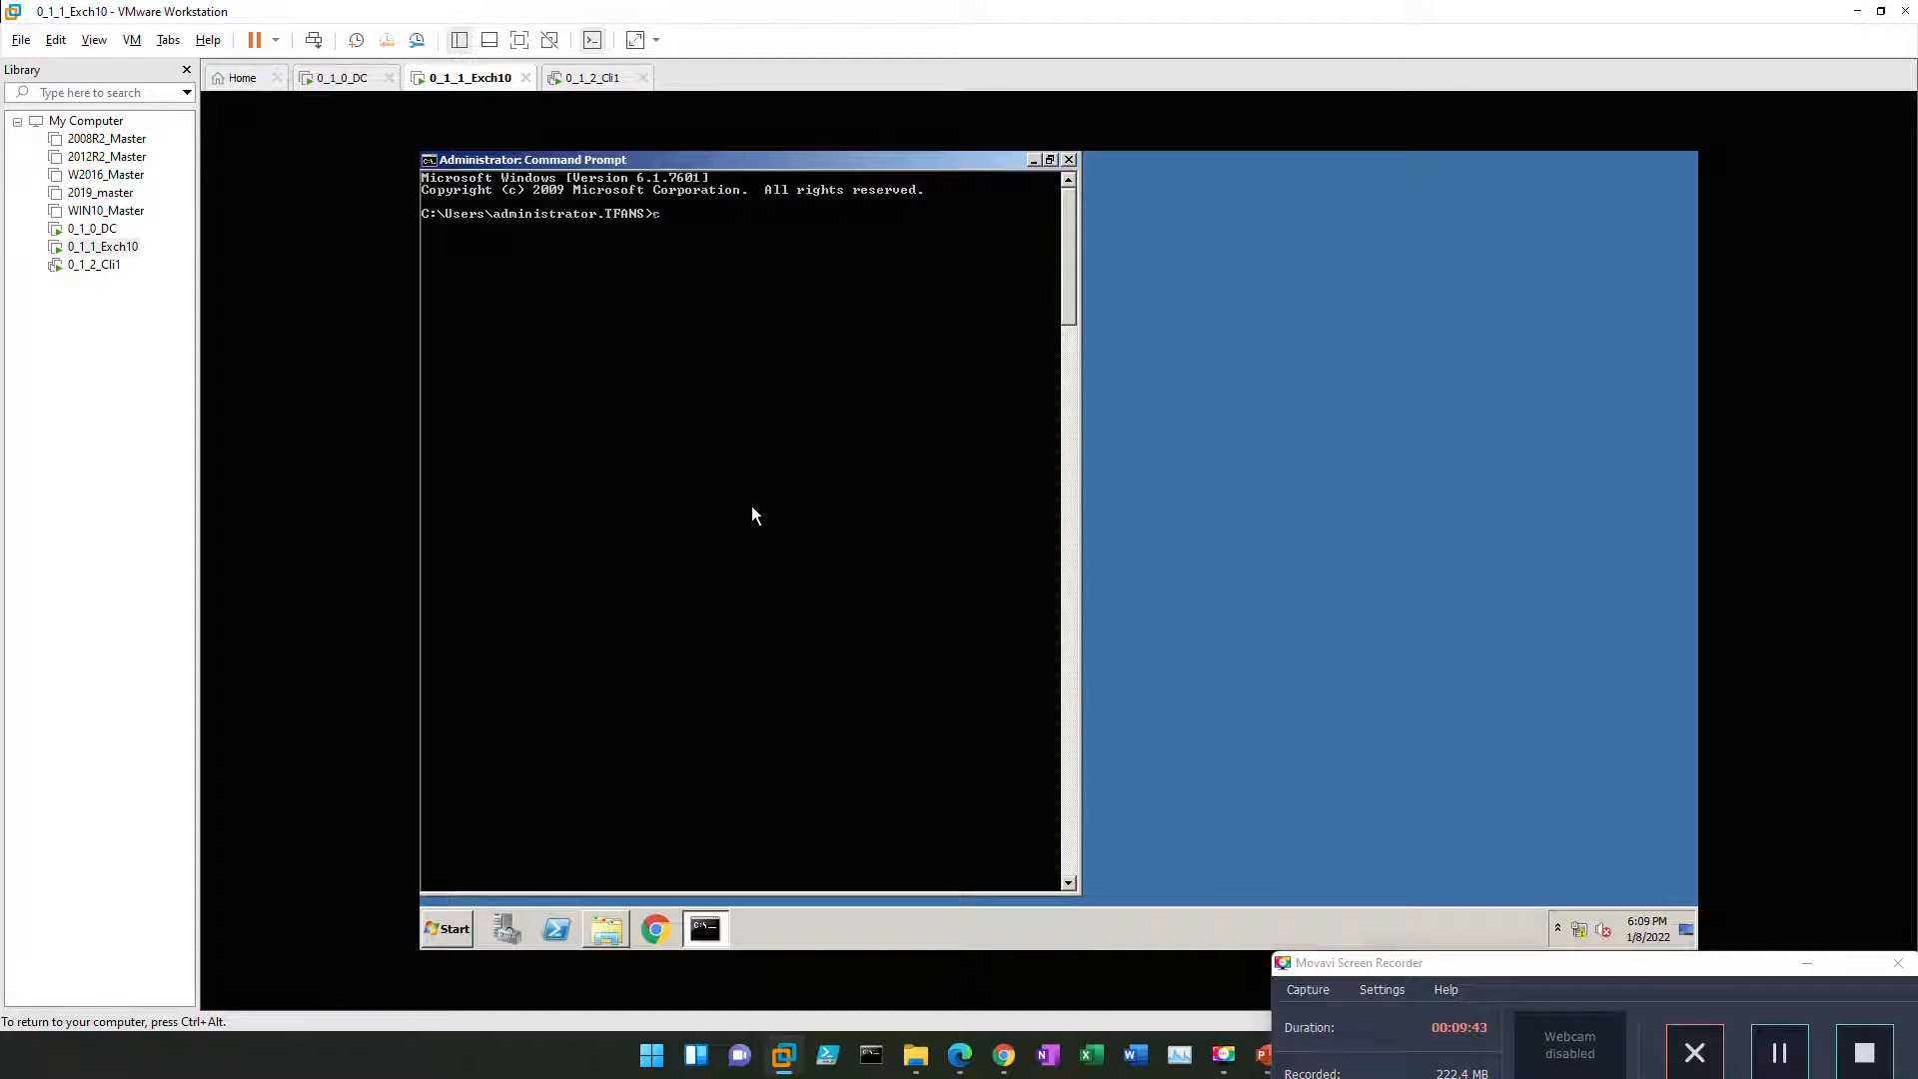
{"action": "type", "text": "cd c:\\Exch\\e"}
{"action": "key", "text": "Tab"}
{"action": "key", "text": "Return"}
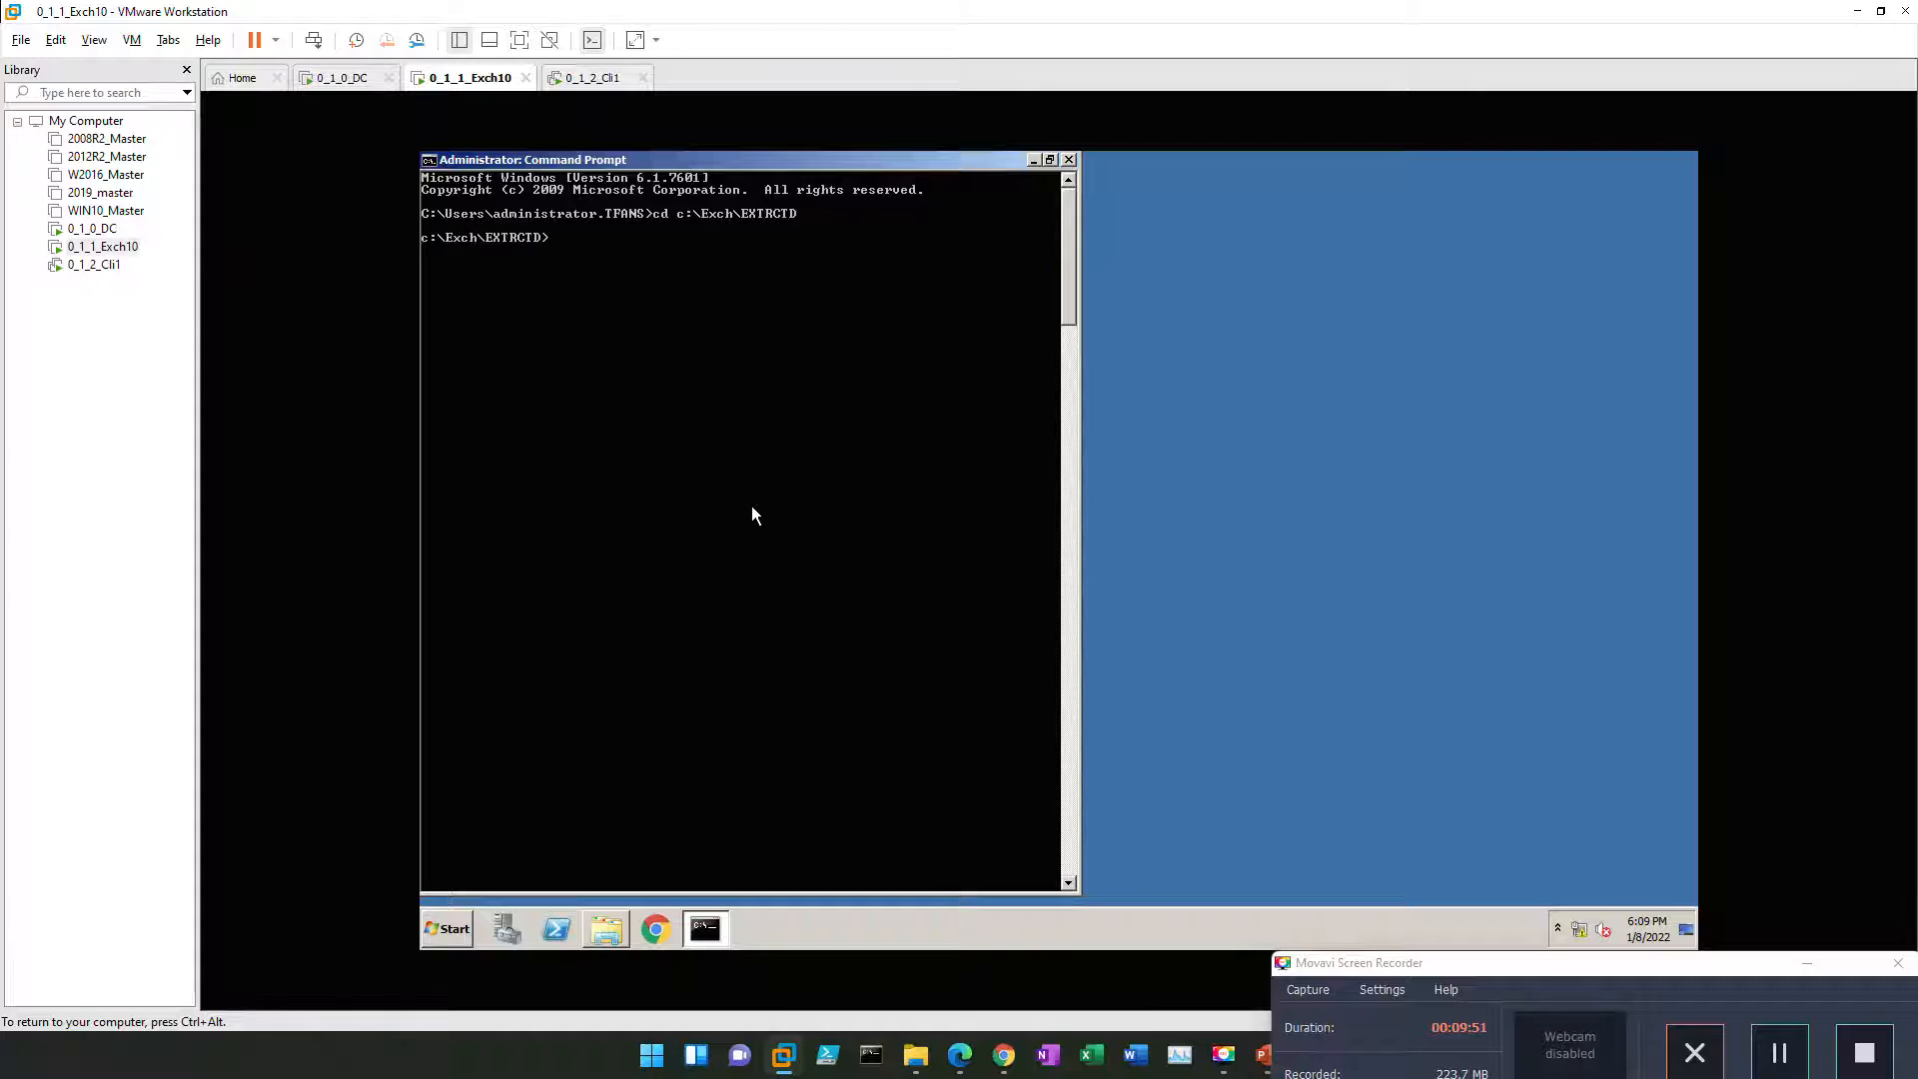
{"action": "type", "text": "cls"}
{"action": "key", "text": "Return"}
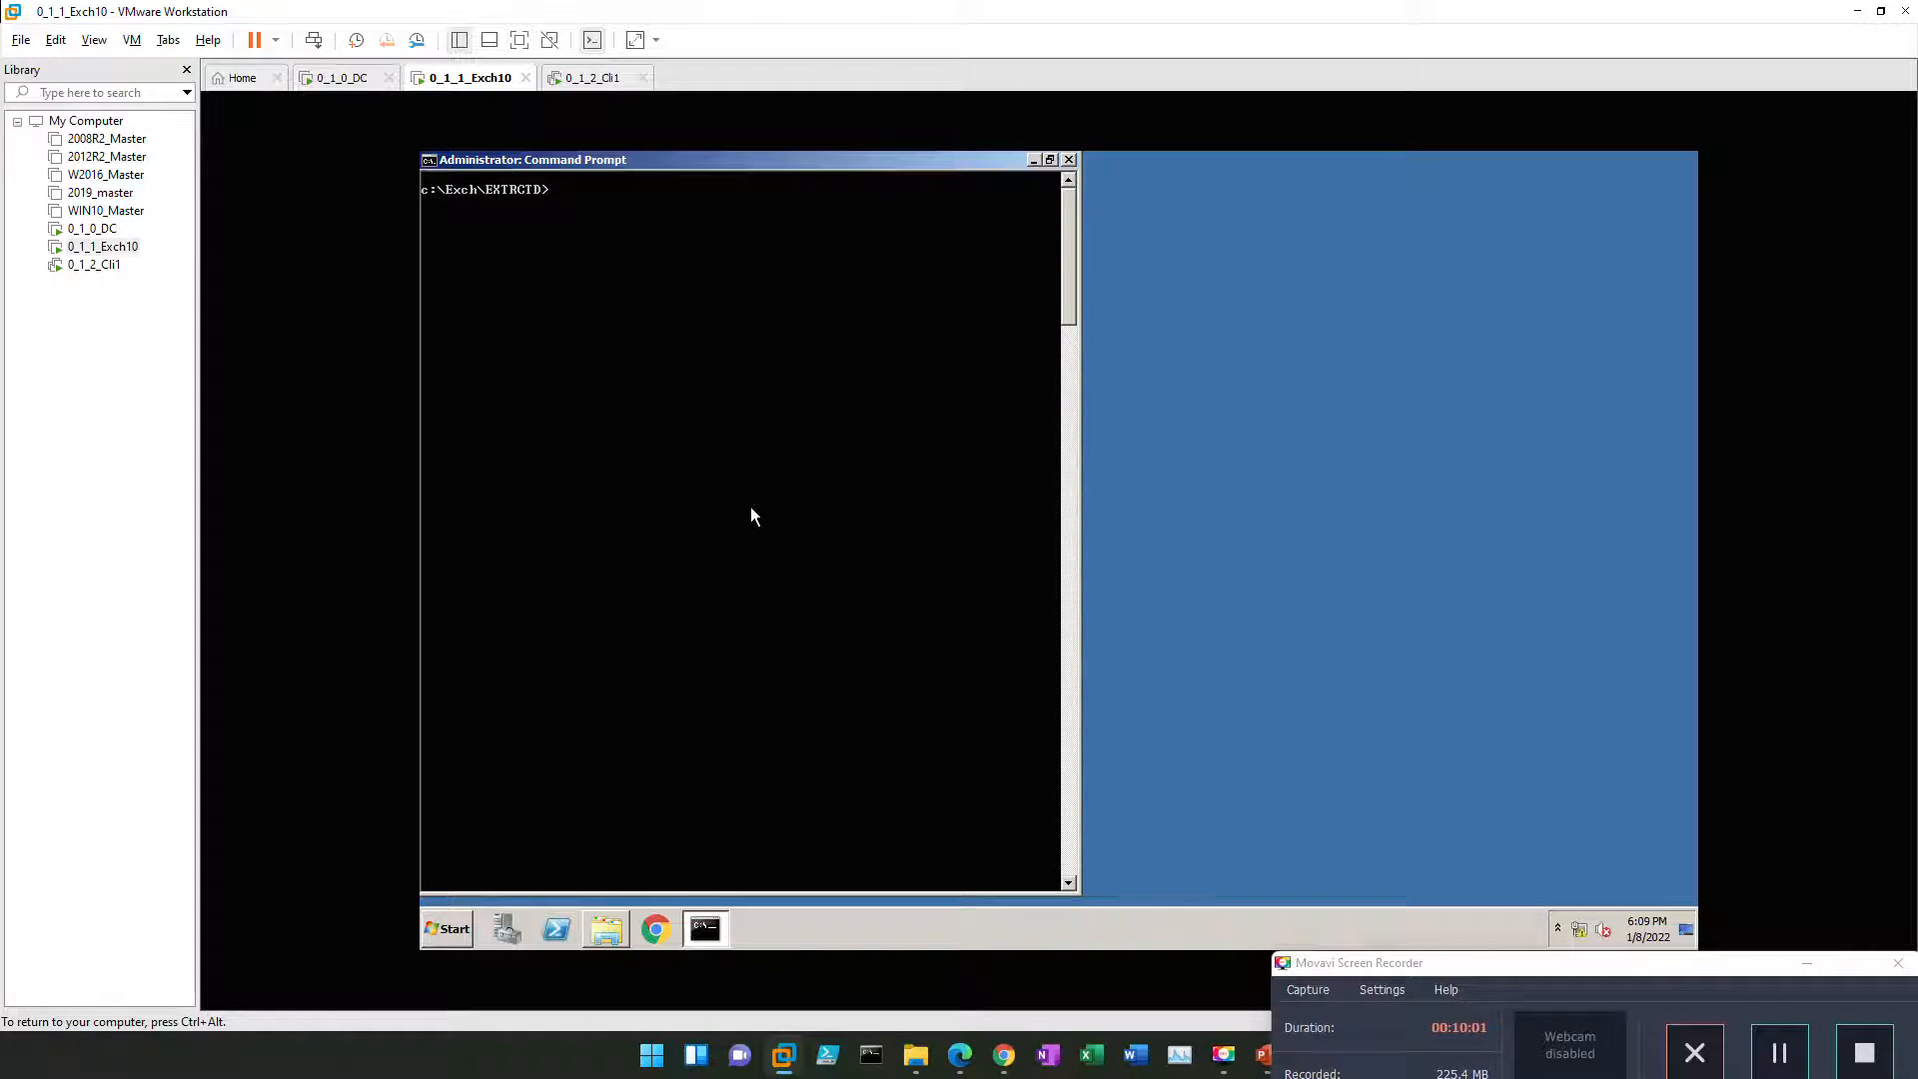
Step: Run setup.com /m:install /r:m,c,h /on:tfansExch to install the Exchange 2010 Mailbox, Client Access and Hub Transport roles
{"action": "type", "text": "setup.c"}
{"action": "key", "text": "BackSpace"}
{"action": "type", "text": "ex"}
{"action": "key", "text": "BackSpace"}
{"action": "type", "text": "com"}
{"action": "type", "text": "/m:install /r:m,c,h /"}
{"action": "type", "text": "on:tfans"}
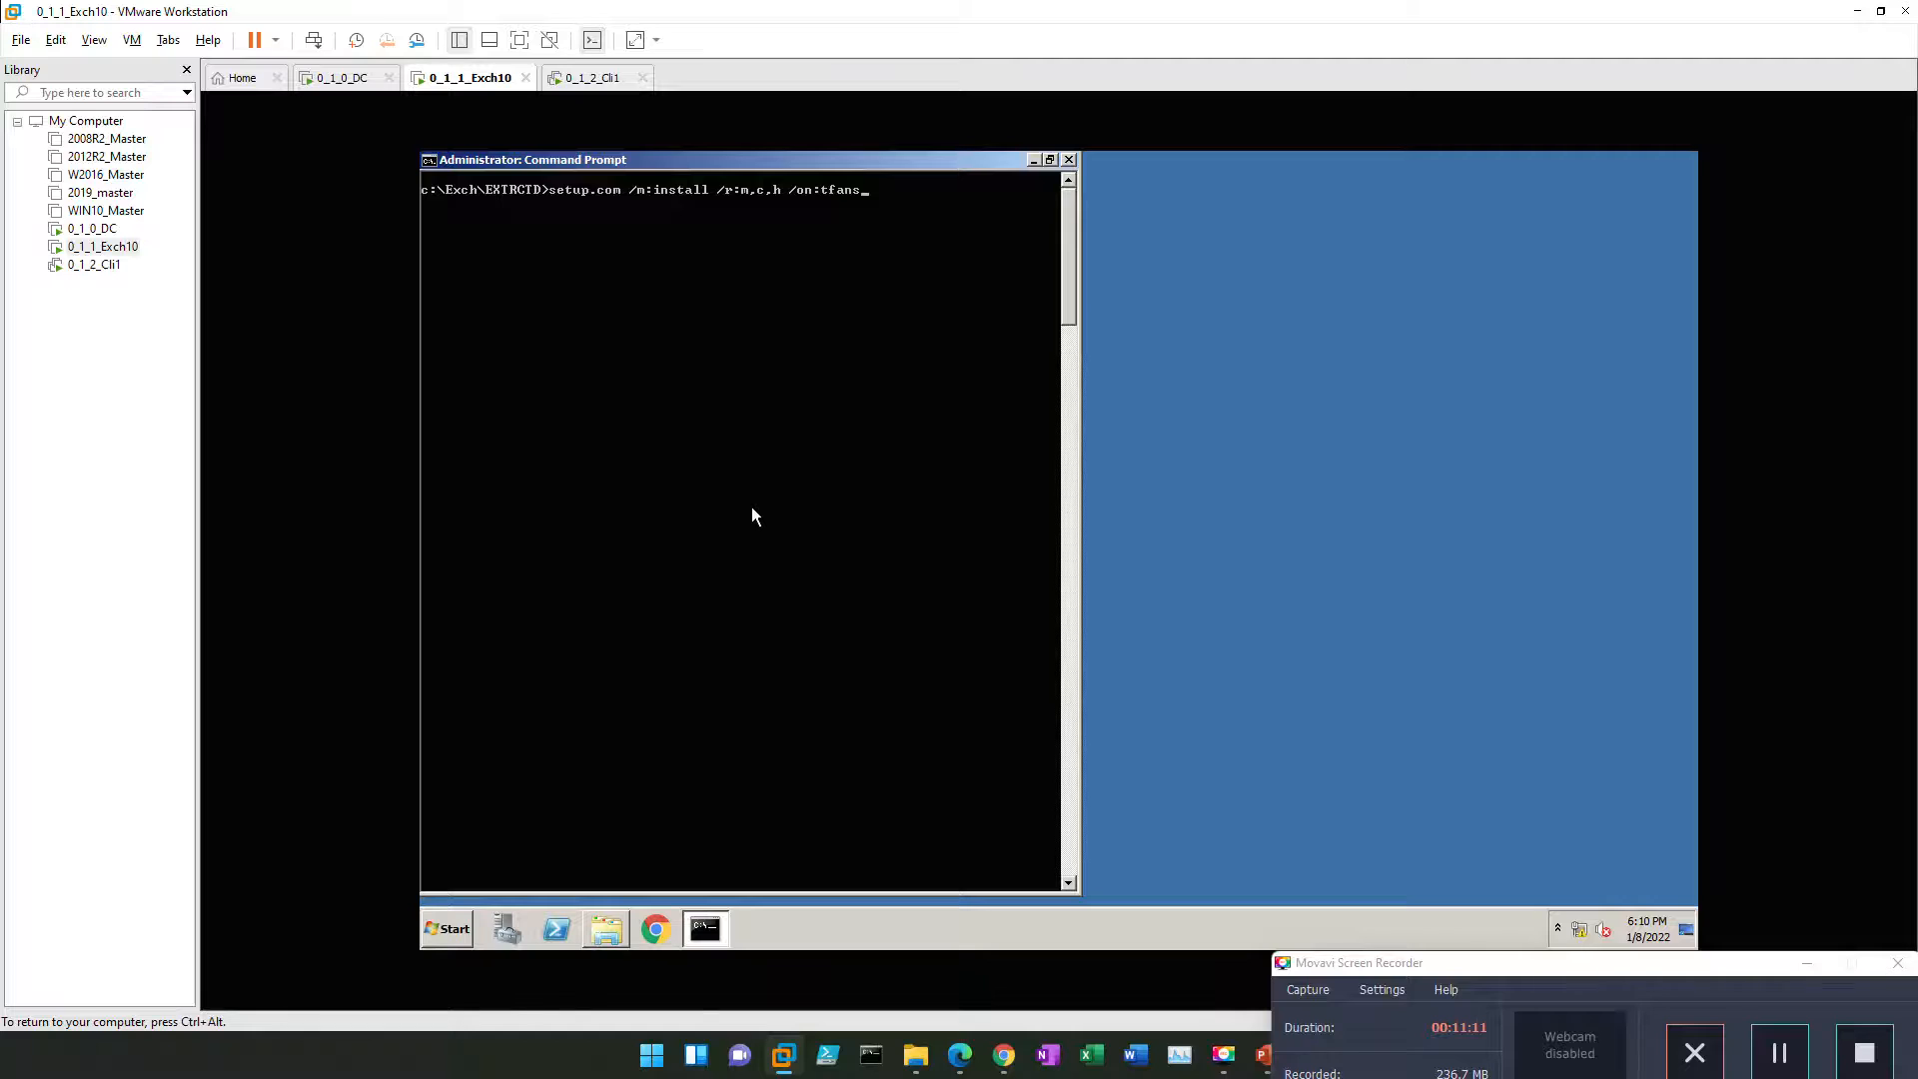
{"action": "type", "text": "Exch"}
{"action": "key", "text": "Return"}
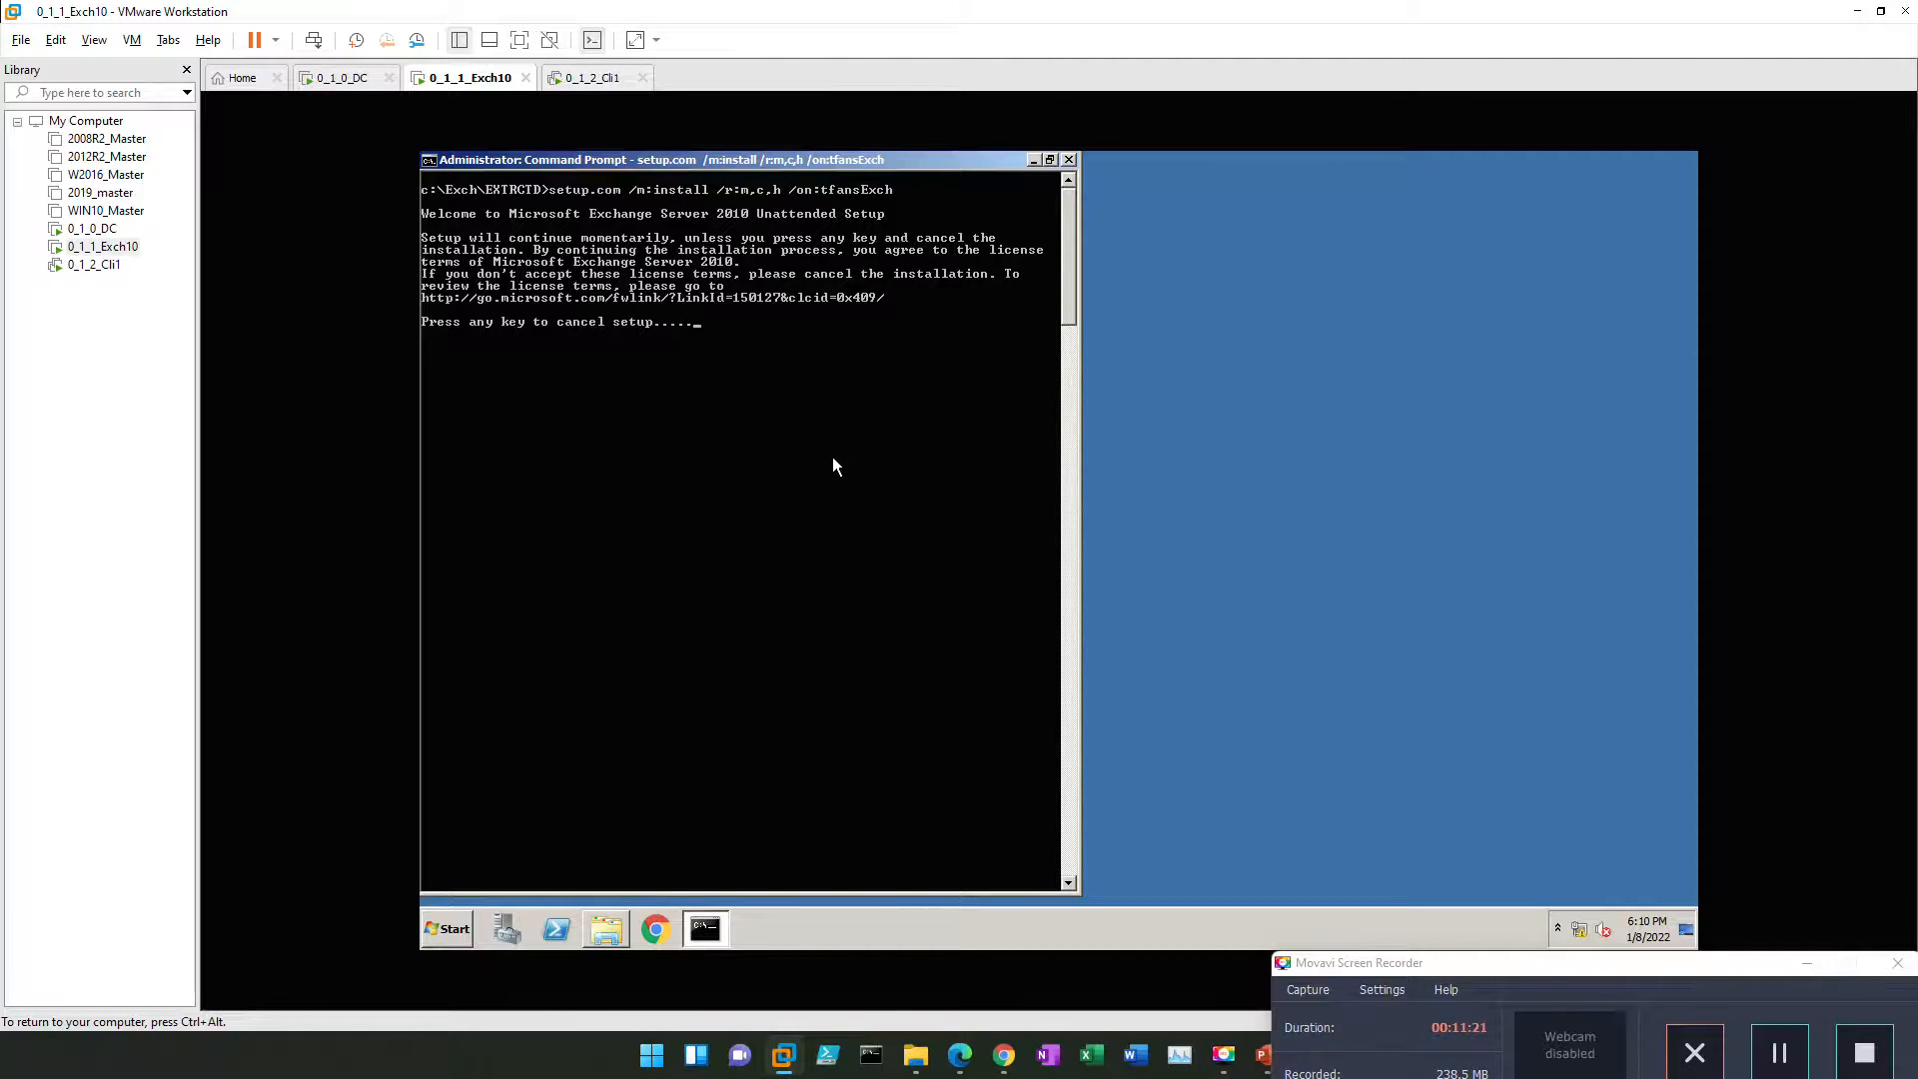
{"action": "left_click", "coordinate": [1797, 1061]}
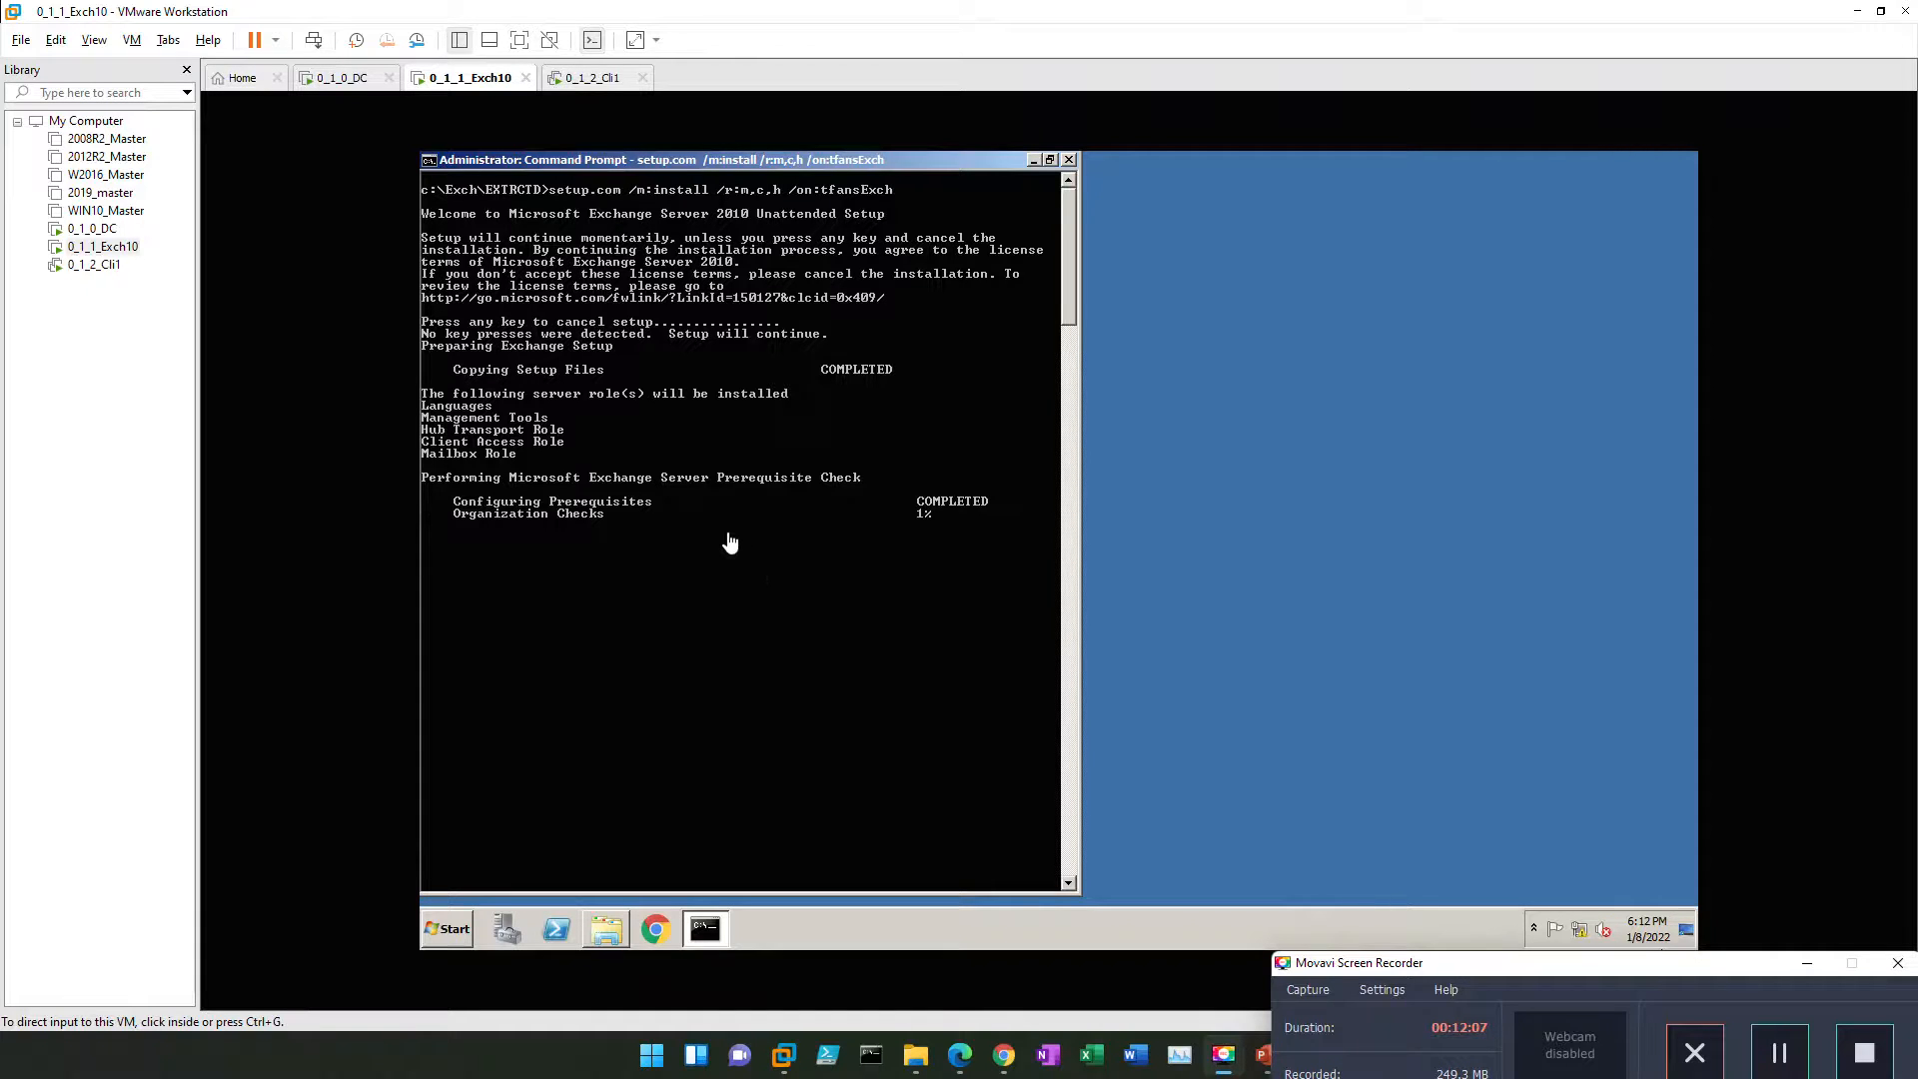
{"action": "left_click", "coordinate": [1793, 1050]}
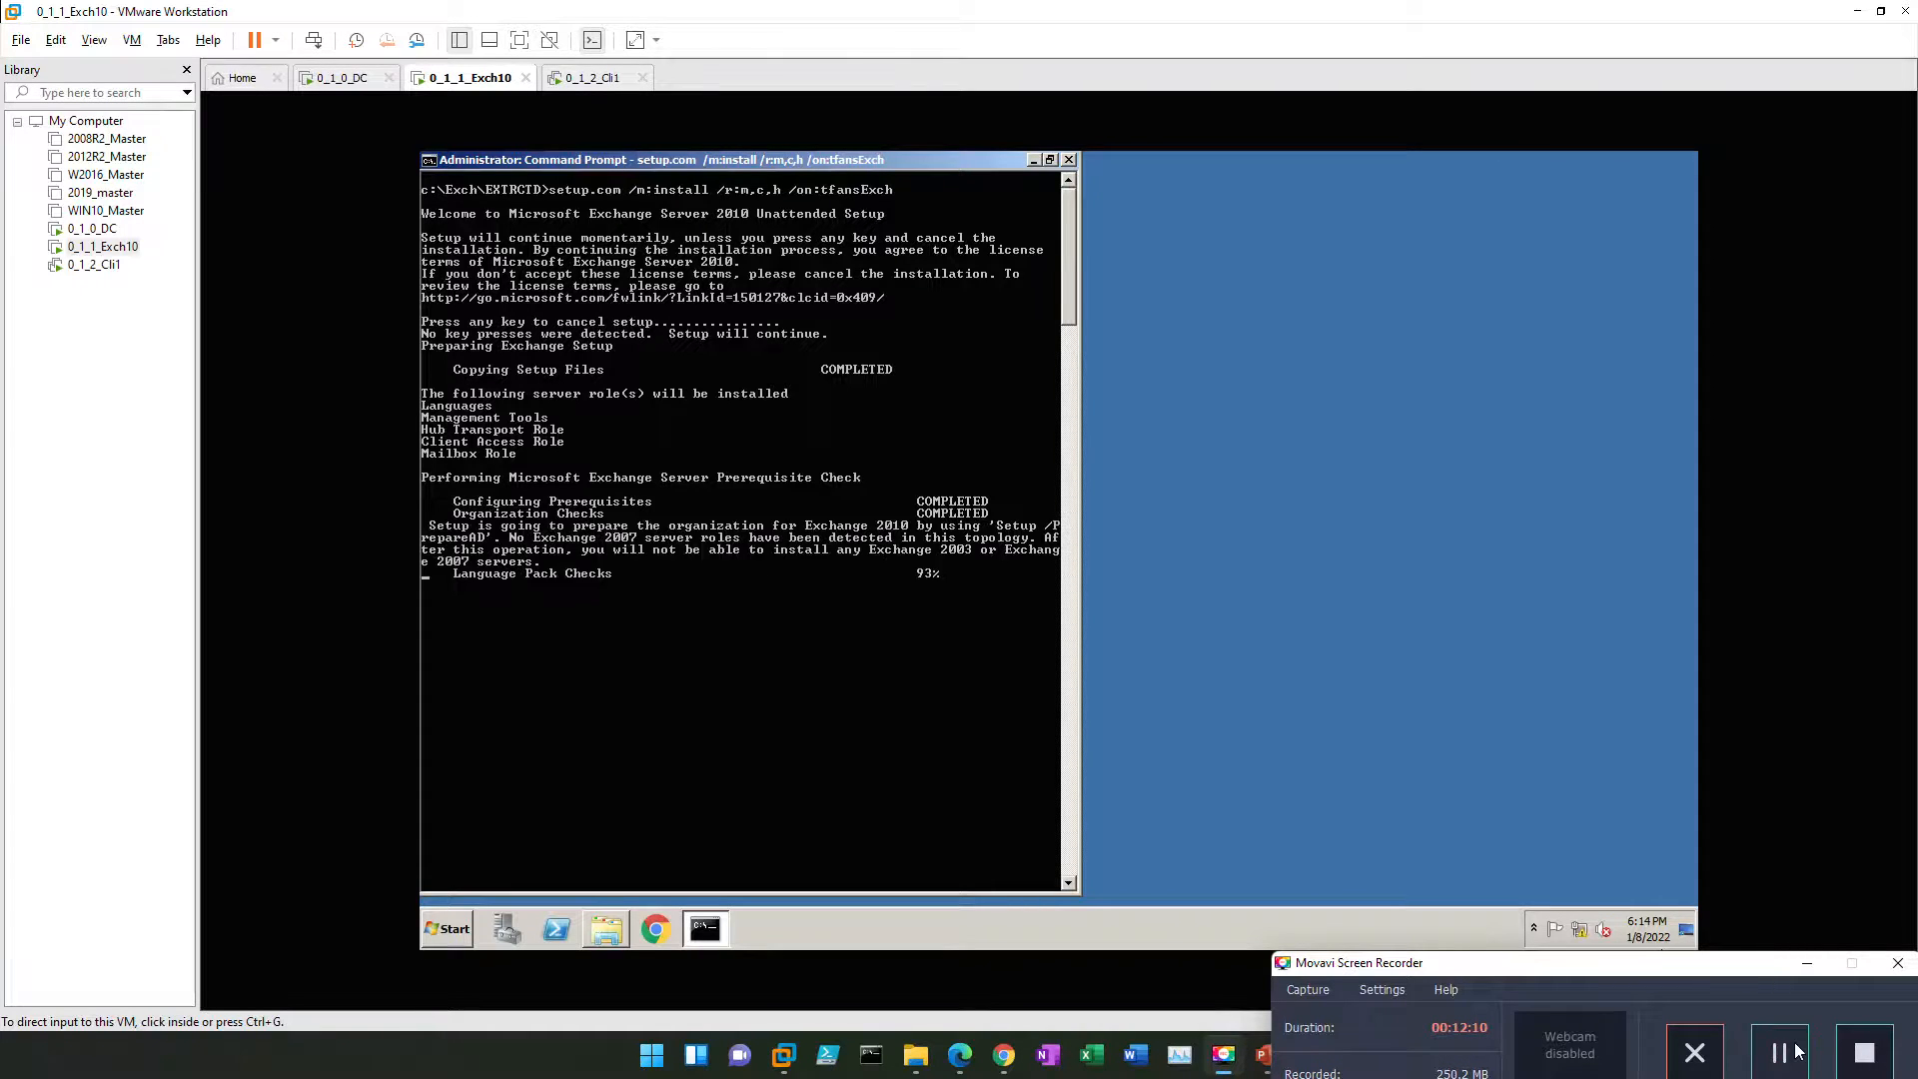
{"action": "left_click", "coordinate": [1795, 1051]}
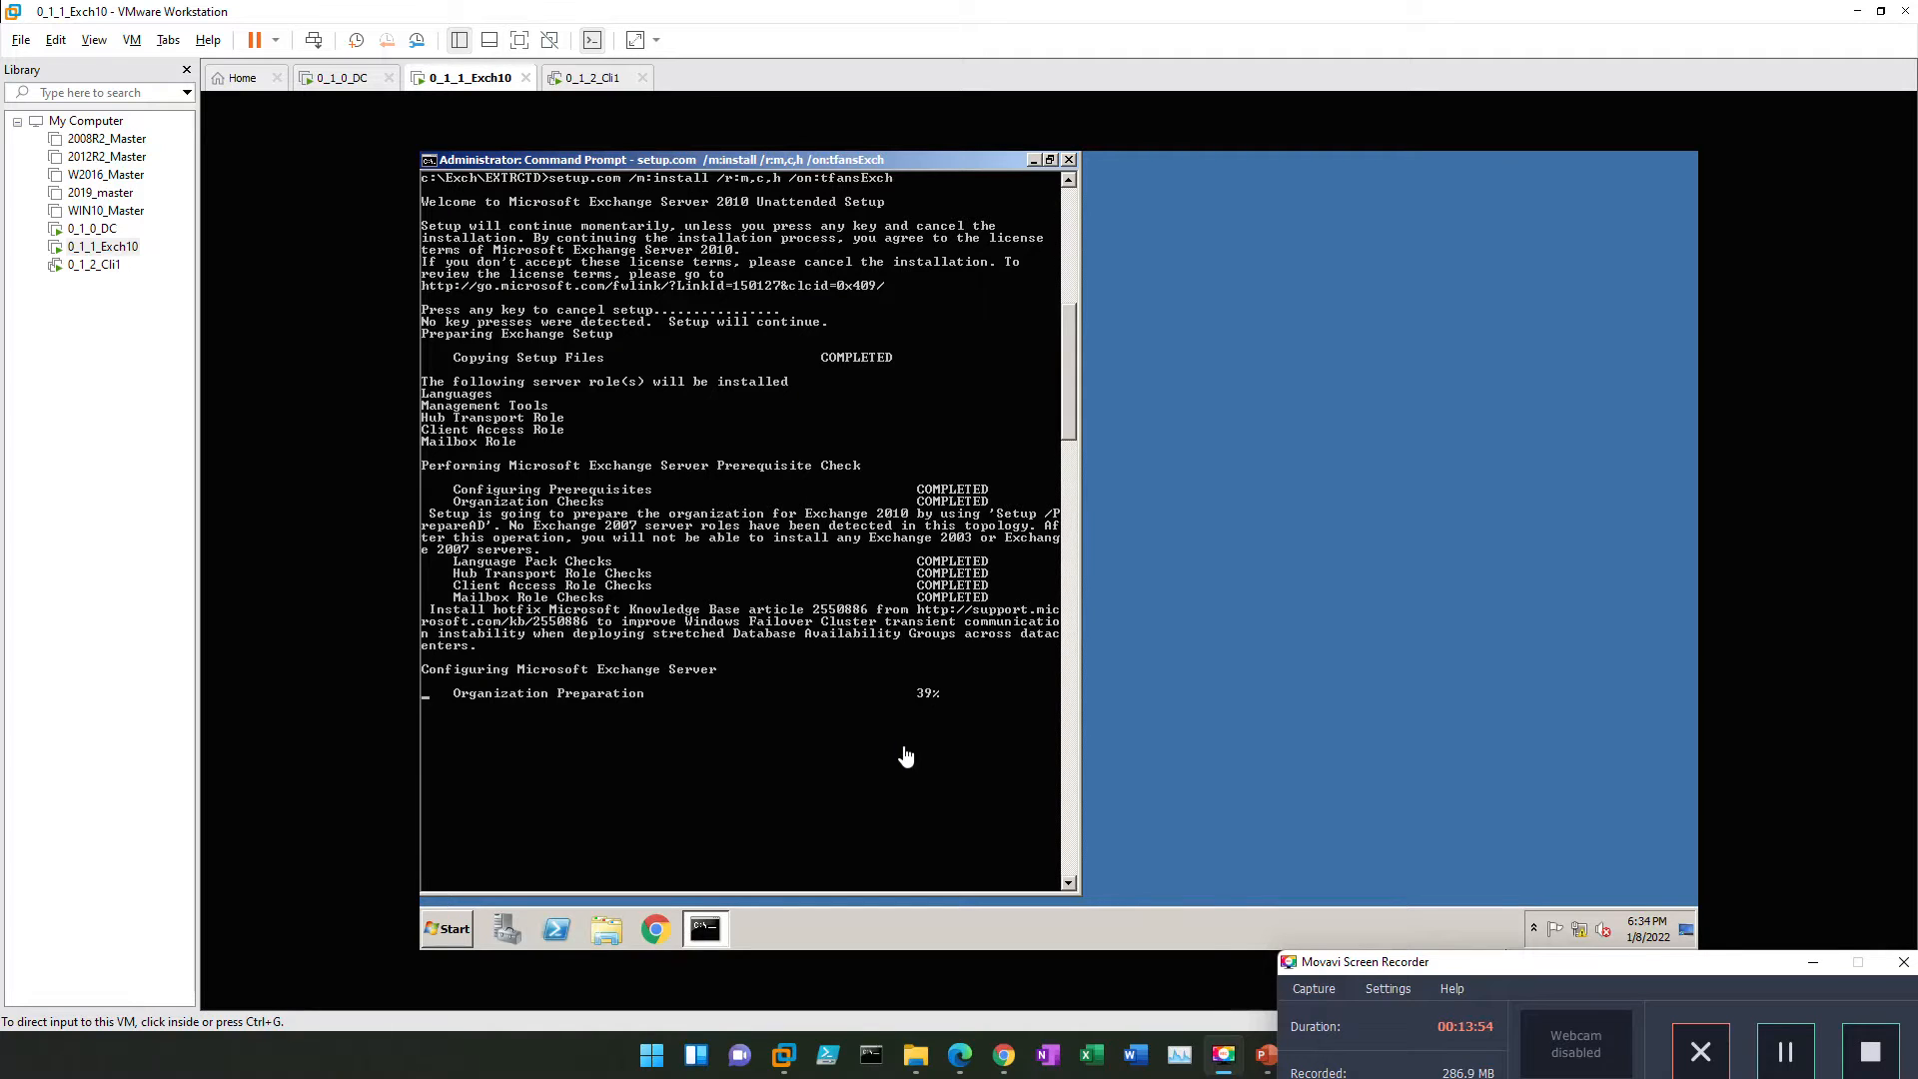
{"action": "left_click", "coordinate": [1788, 1053]}
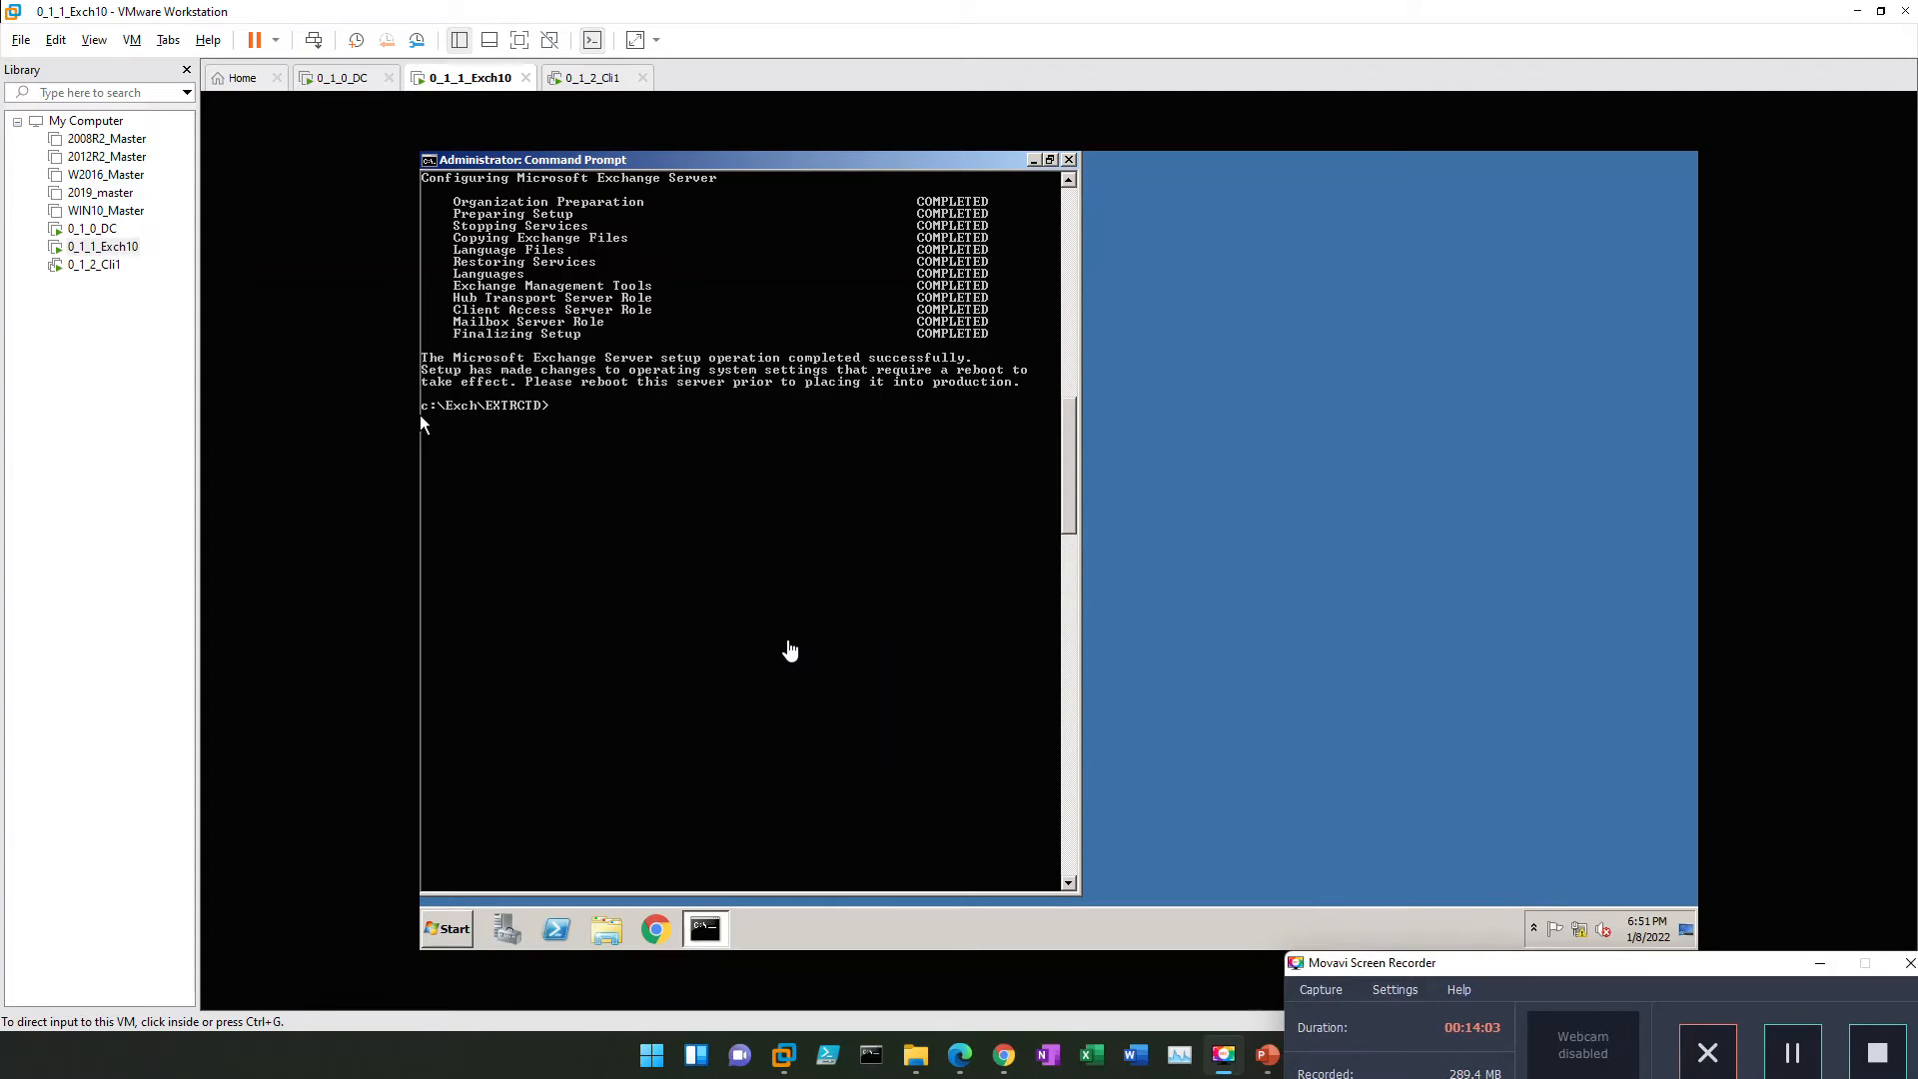
Step: Restart the Exchange server immediately from the command prompt with shutdown /r /t 0
{"action": "left_click", "coordinate": [807, 524]}
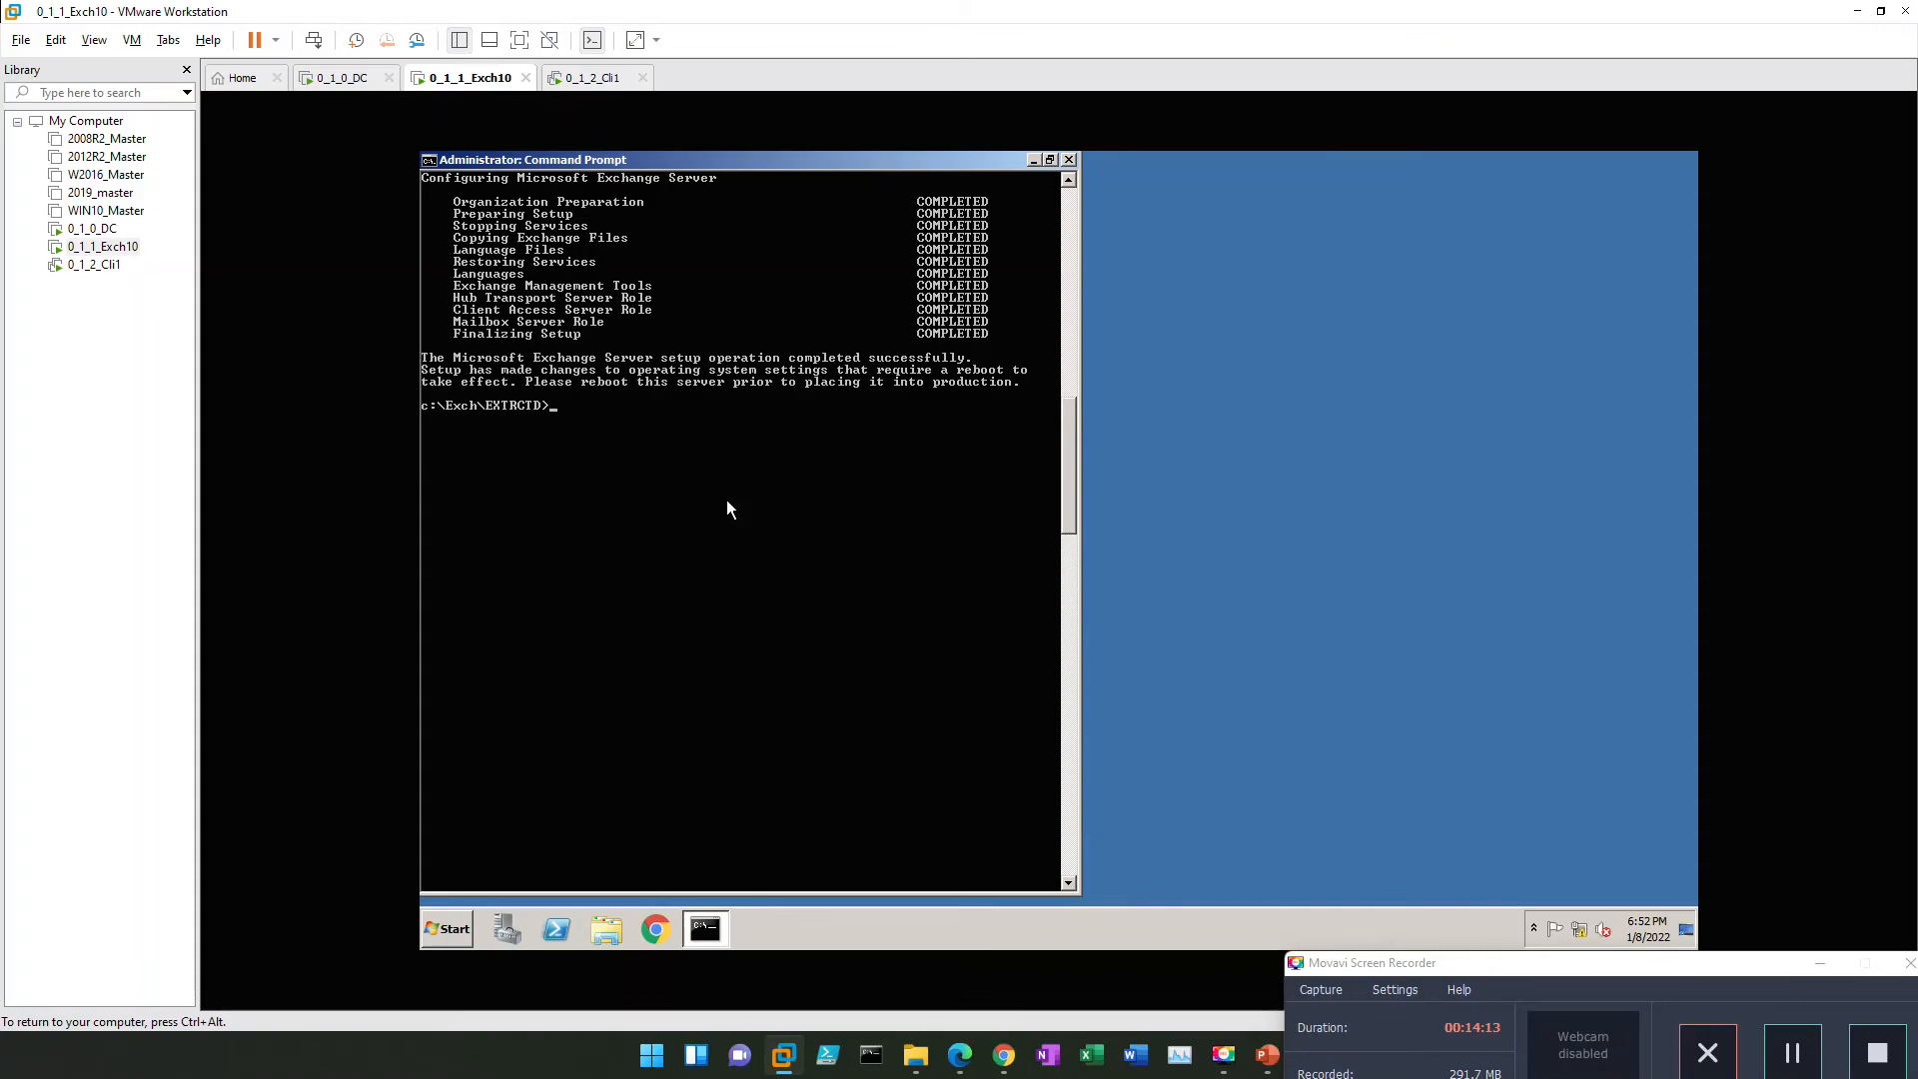
{"action": "type", "text": "r"}
{"action": "type", "text": "e"}
{"action": "key", "text": "BackSpace"}
{"action": "key", "text": "BackSpace"}
{"action": "type", "text": "shutdown /r /t 0"}
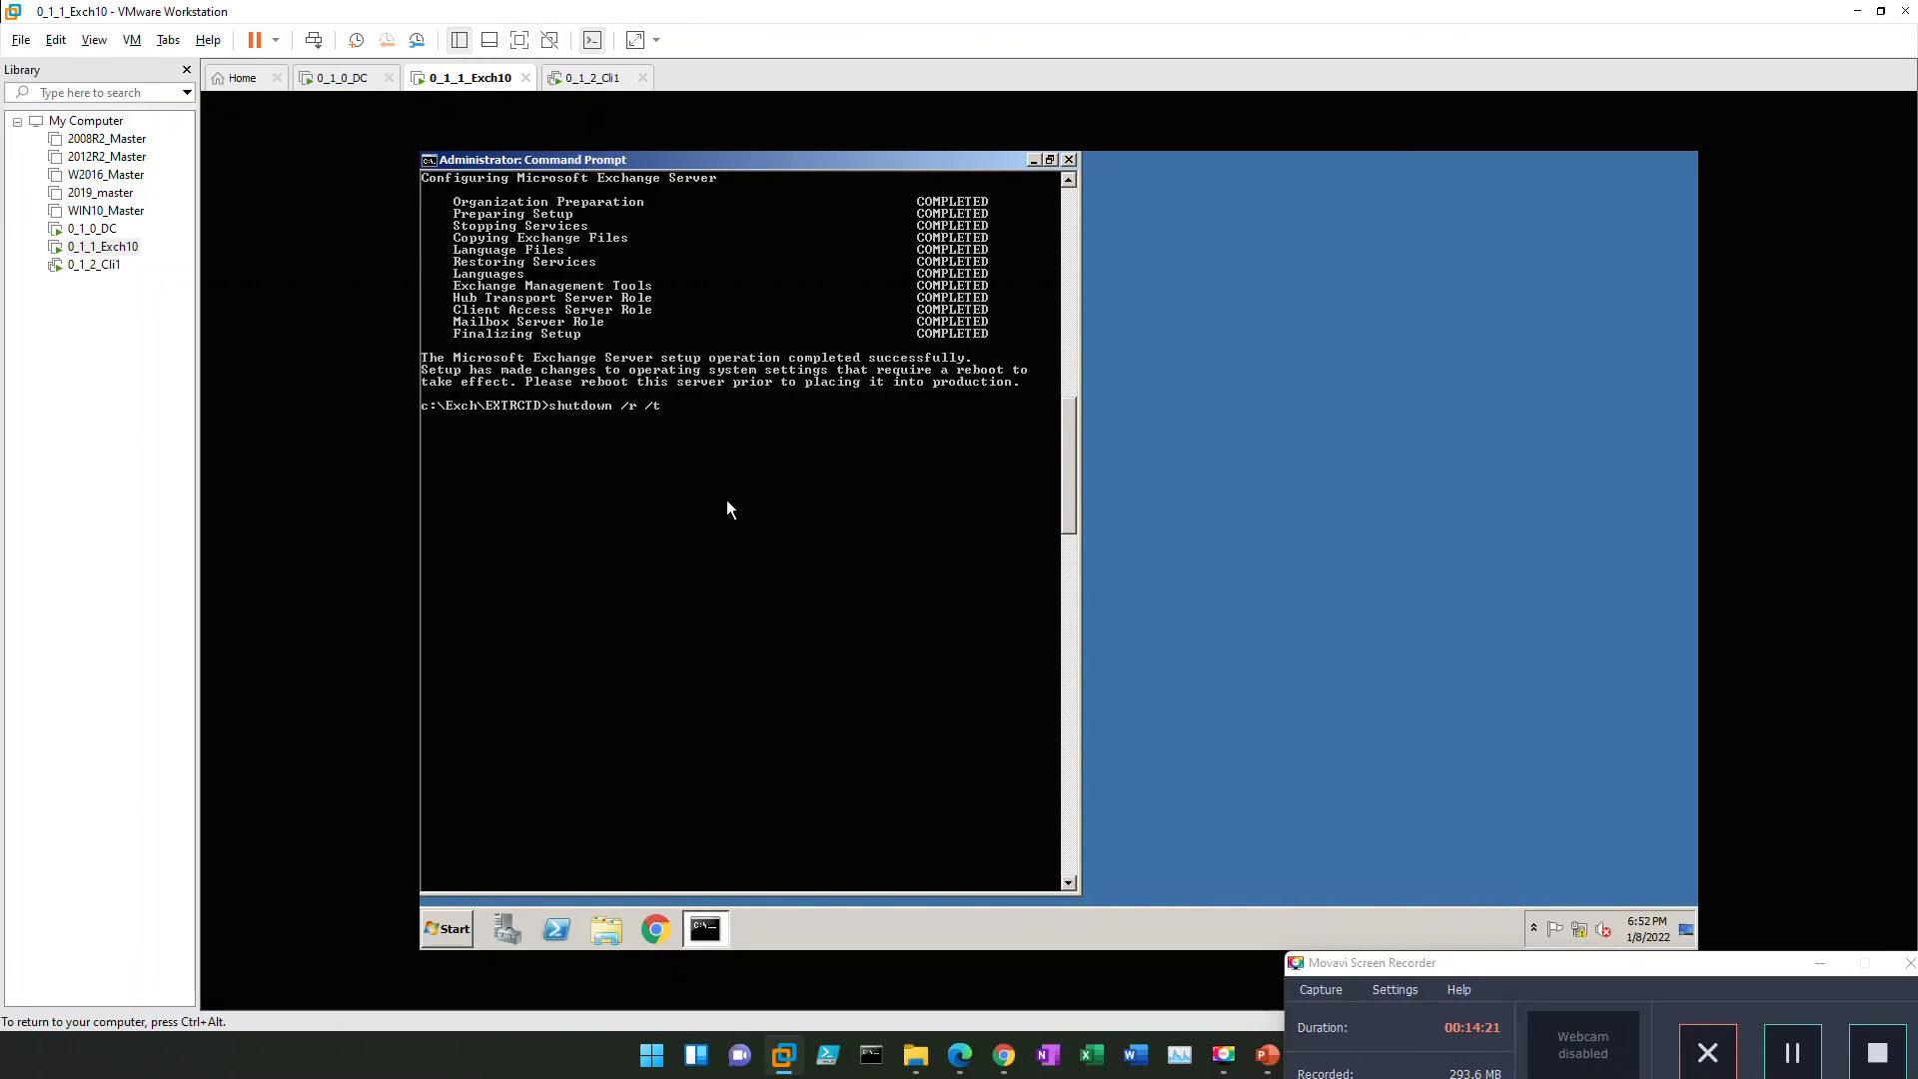